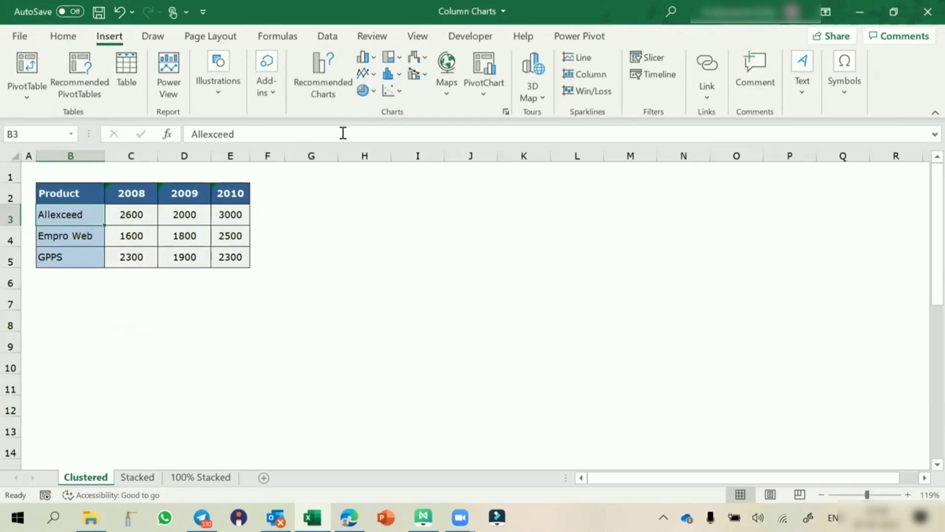
Step: Insert a clustered column chart of the 2008–2010 product sales table
click(375, 57)
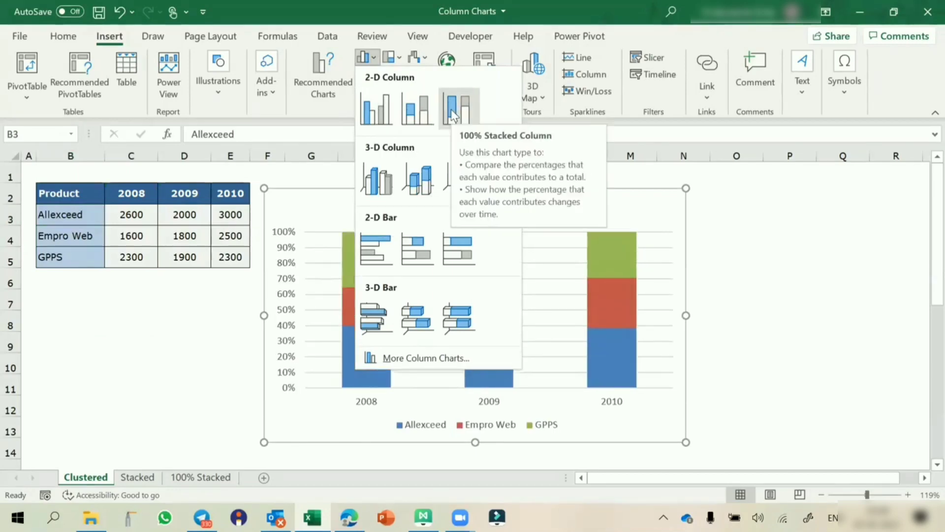
click(376, 109)
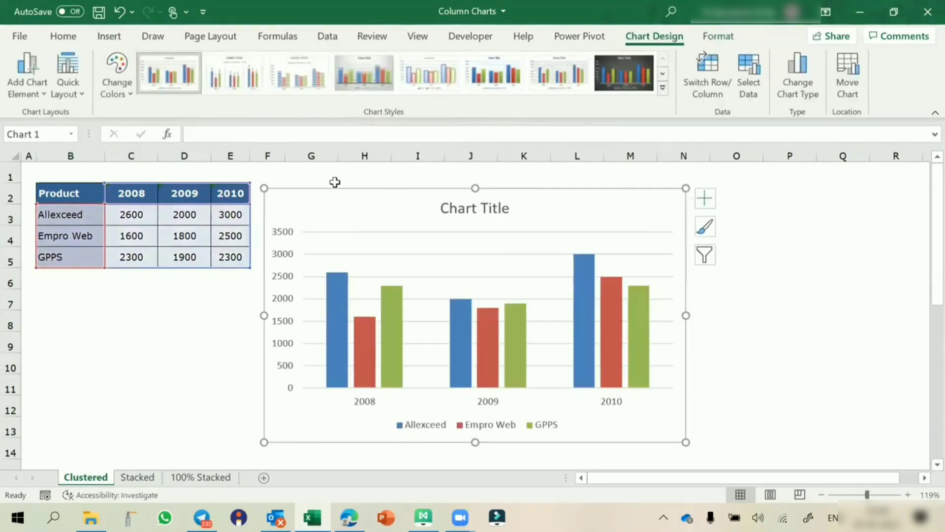
Step: Move the chart slightly right and select its legend
drag(334, 192, 352, 192)
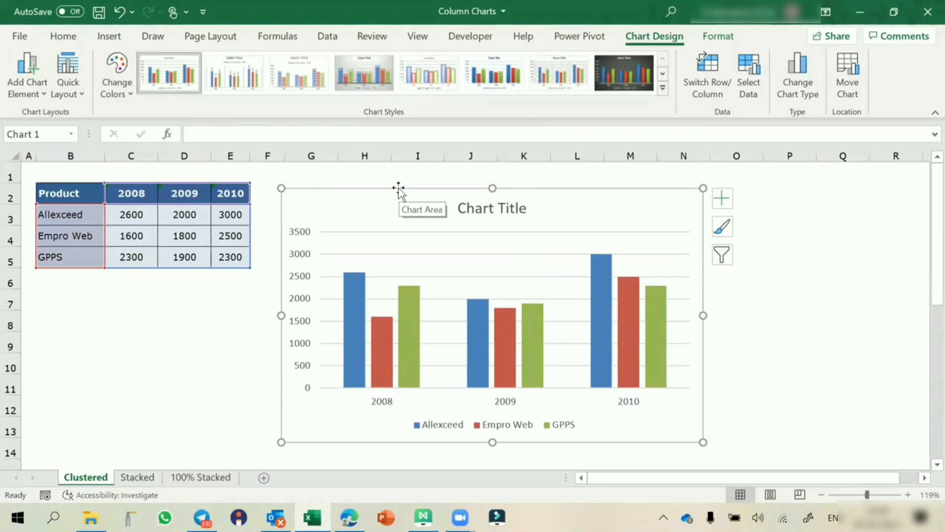
click(453, 427)
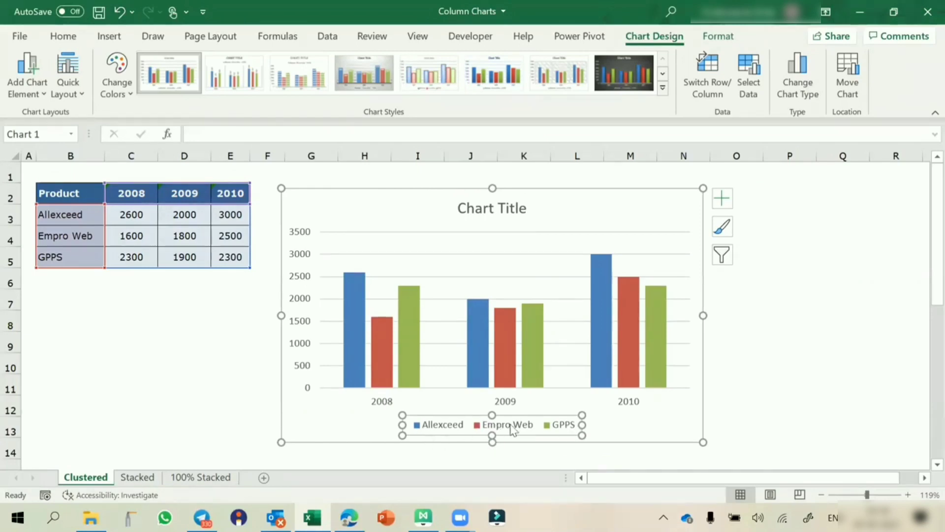
click(465, 419)
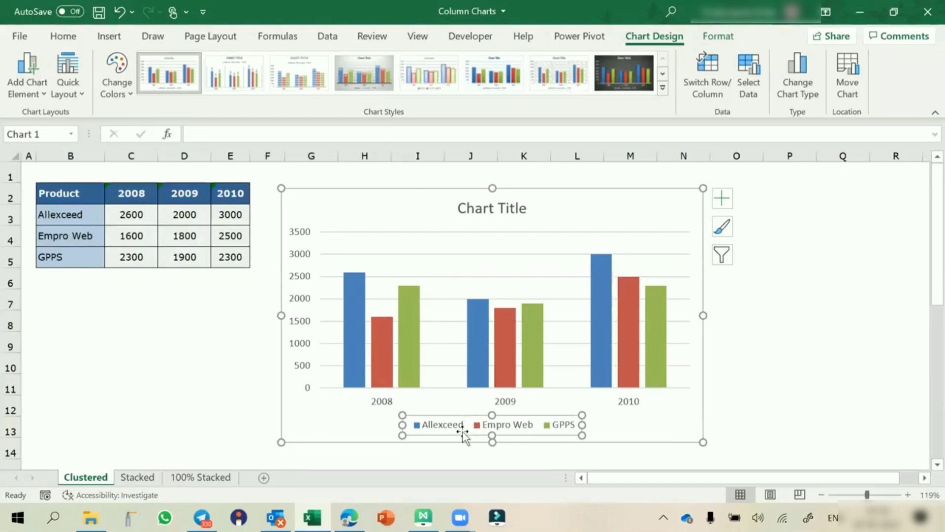
Step: Open and close the Format Legend and Format Chart Area panes without changes
double_click(462, 433)
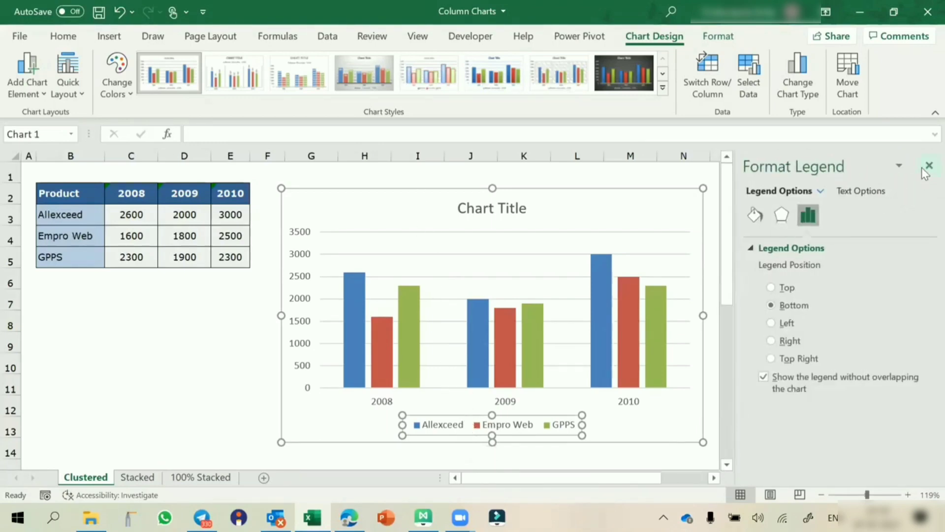
click(929, 166)
click(471, 195)
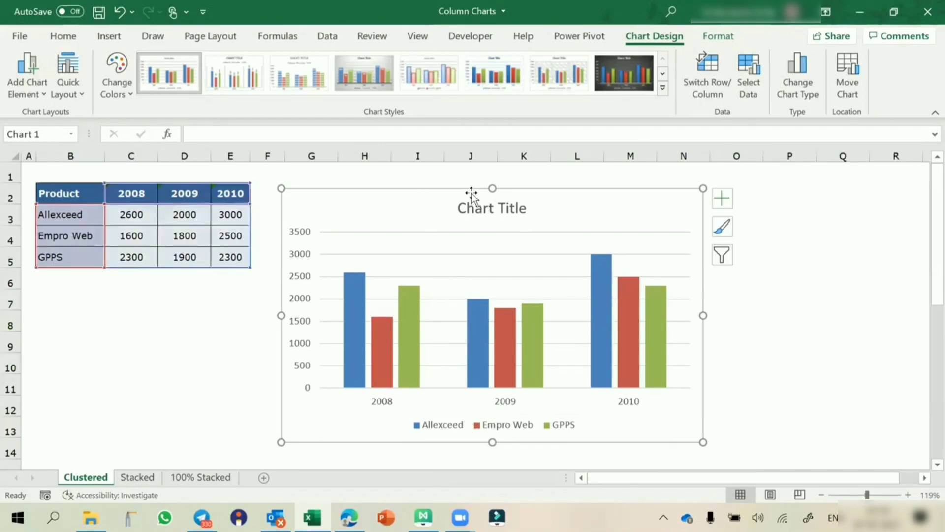
double_click(472, 195)
key(Escape)
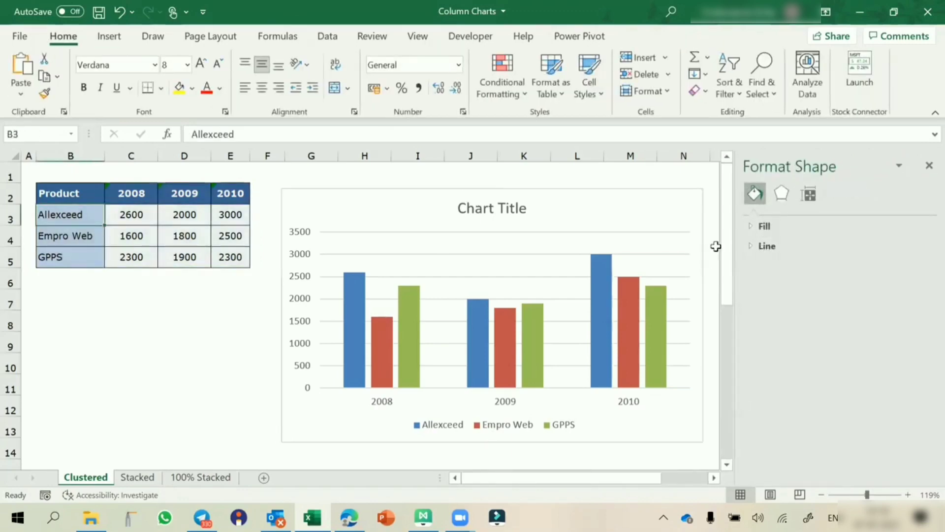
click(923, 167)
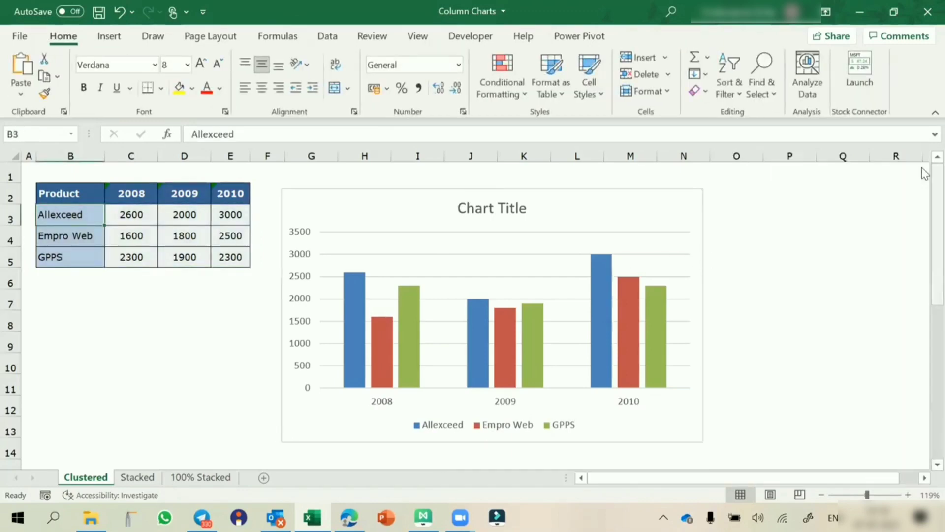
click(534, 424)
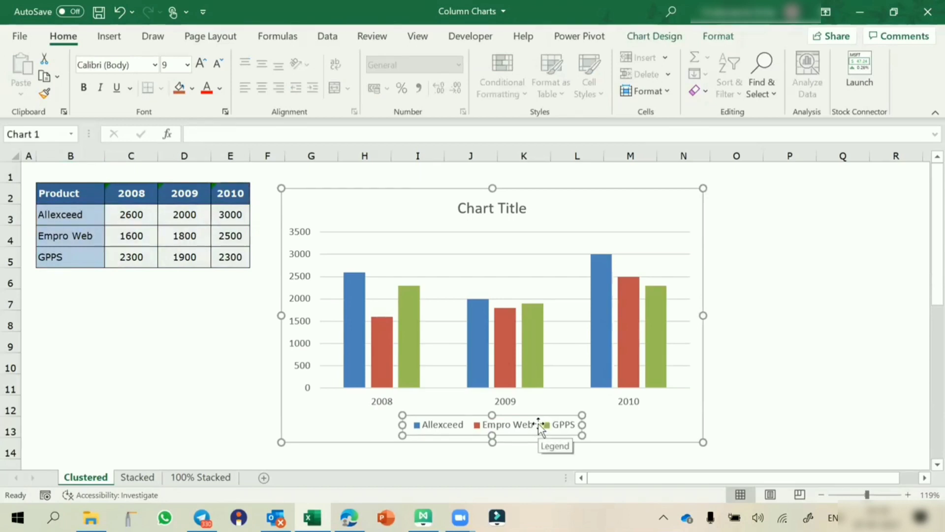
double_click(539, 425)
click(789, 339)
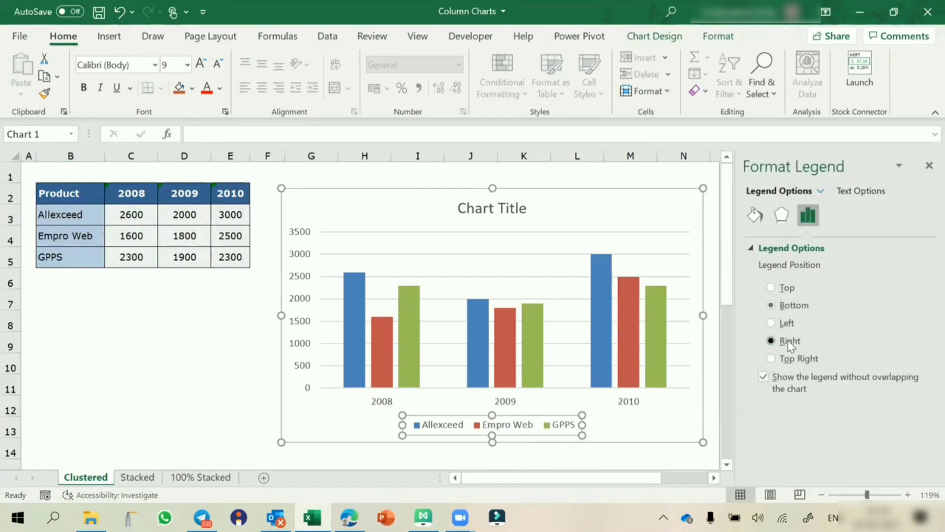
key(ctrl+z)
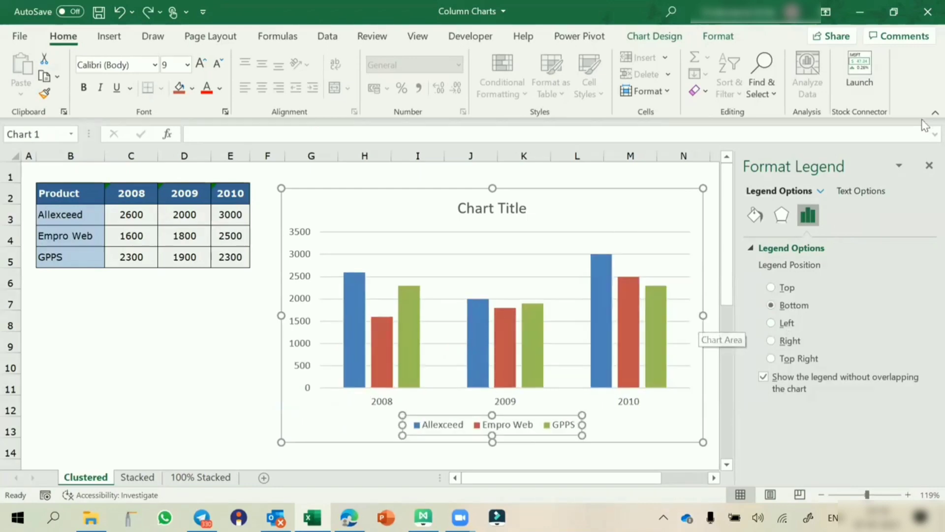
click(928, 166)
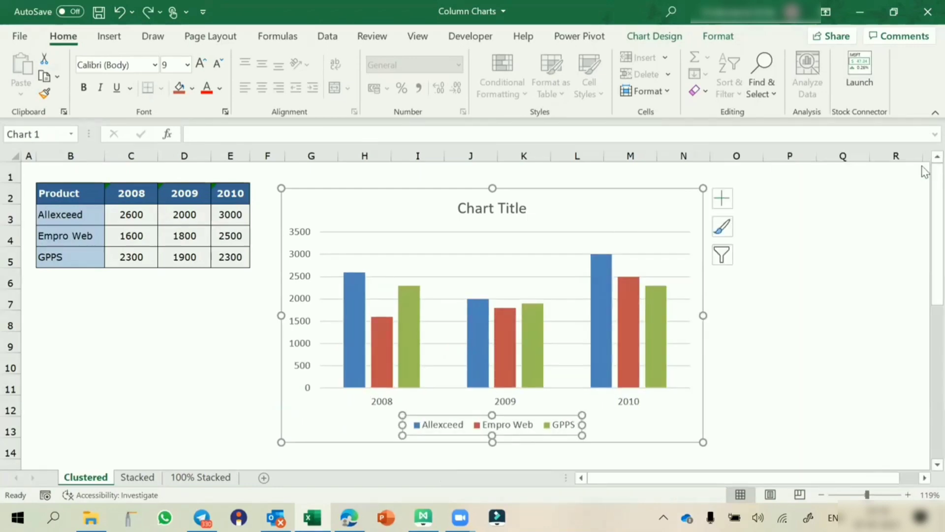
click(723, 201)
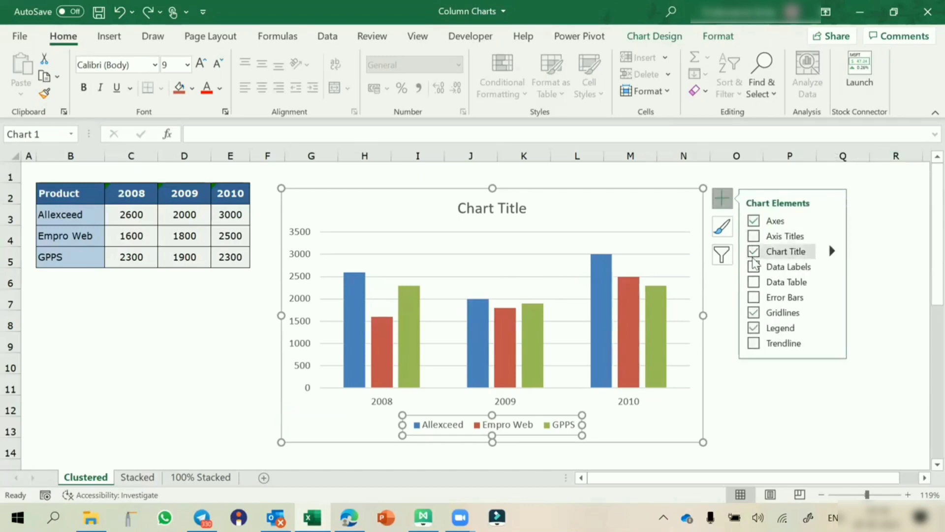
click(831, 313)
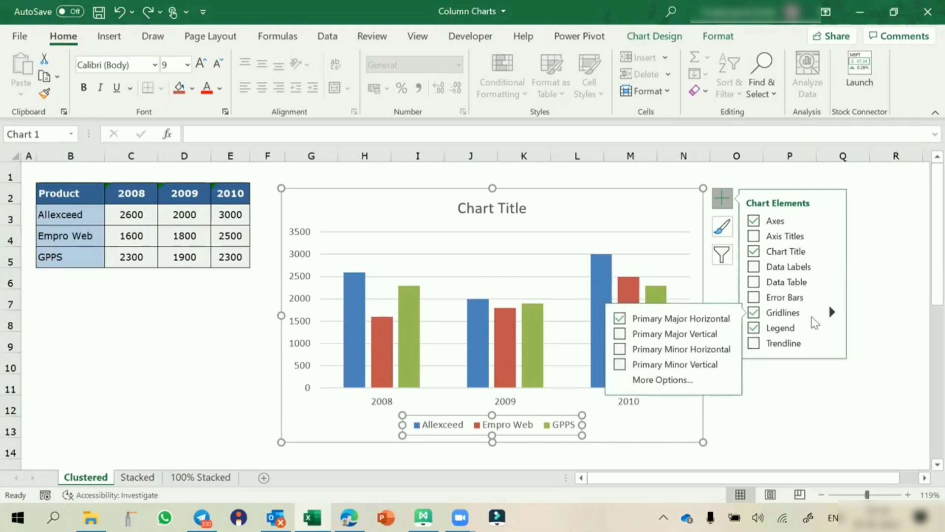
click(831, 327)
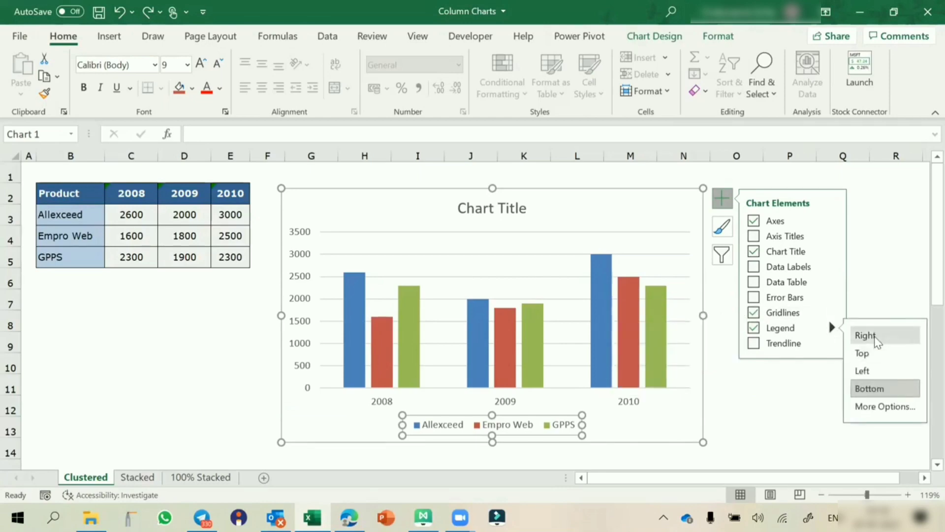
click(879, 264)
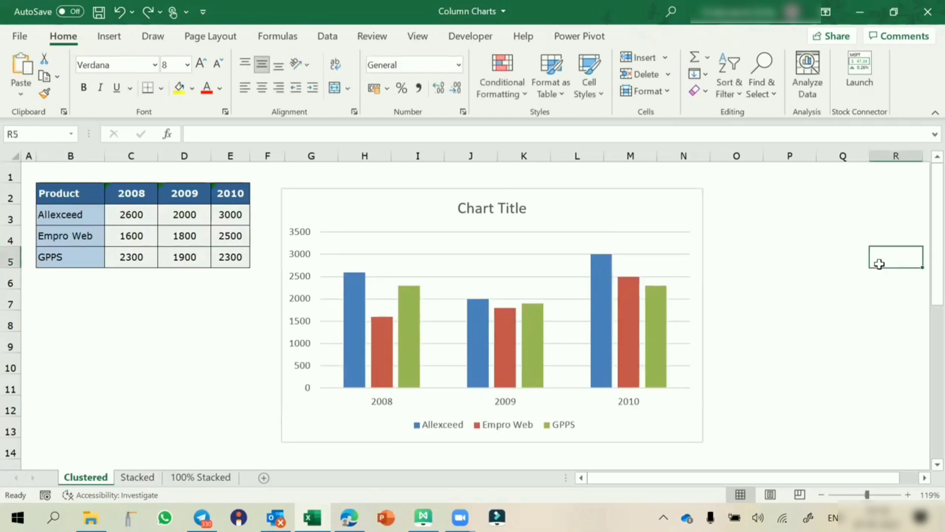
click(597, 194)
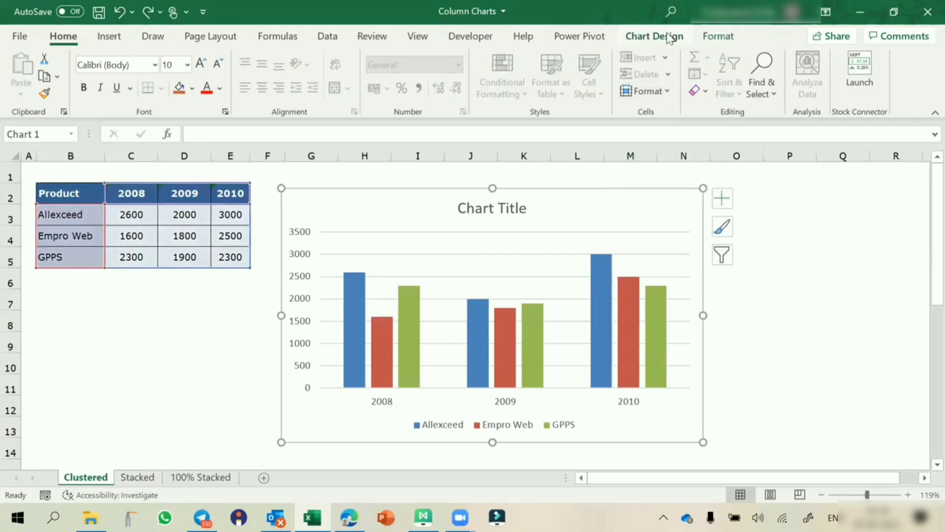
click(667, 37)
click(15, 88)
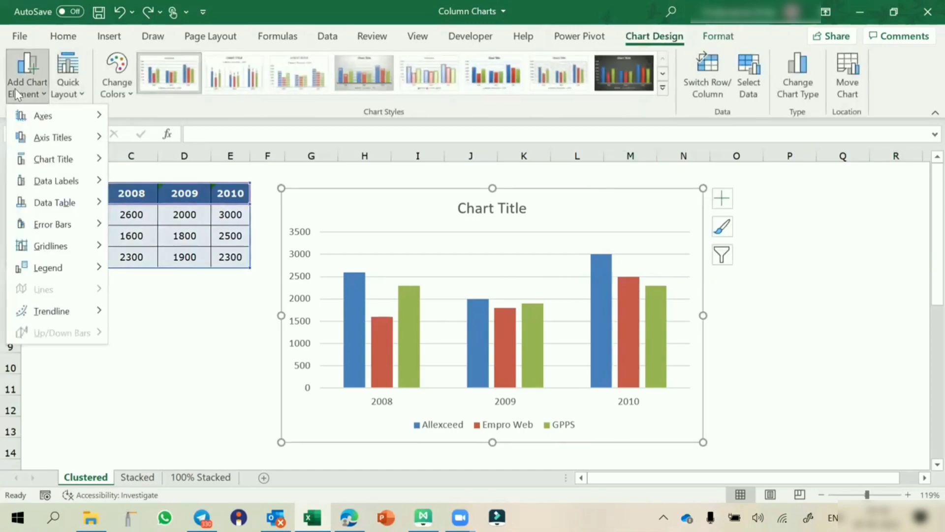
mouse_move(59, 262)
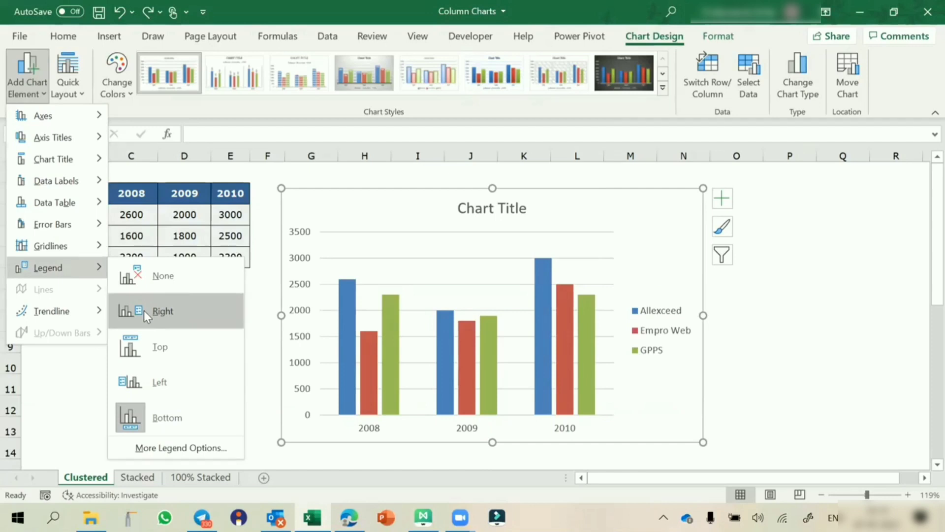
click(808, 293)
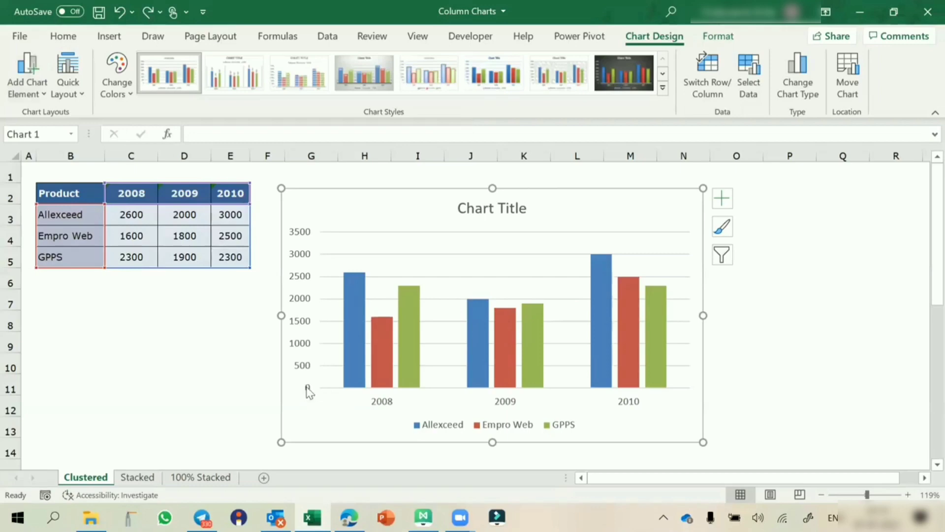
click(307, 391)
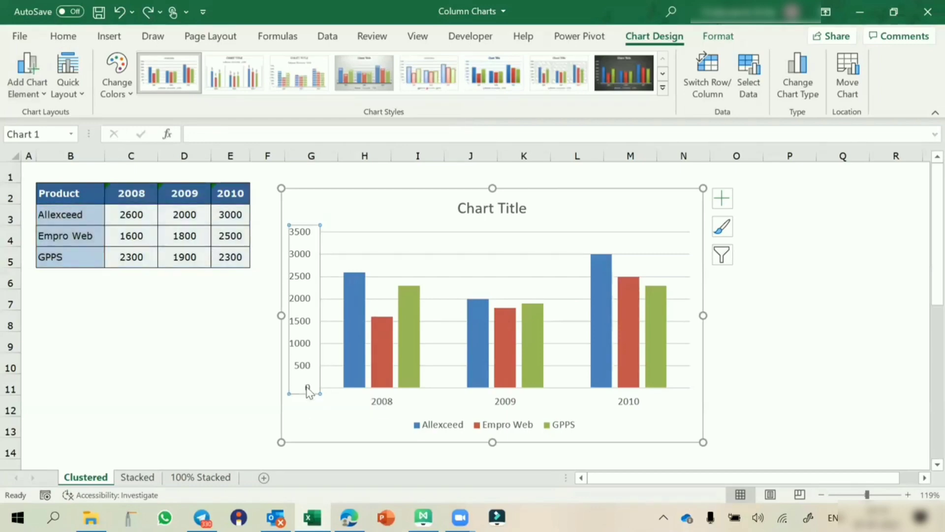
double_click(307, 391)
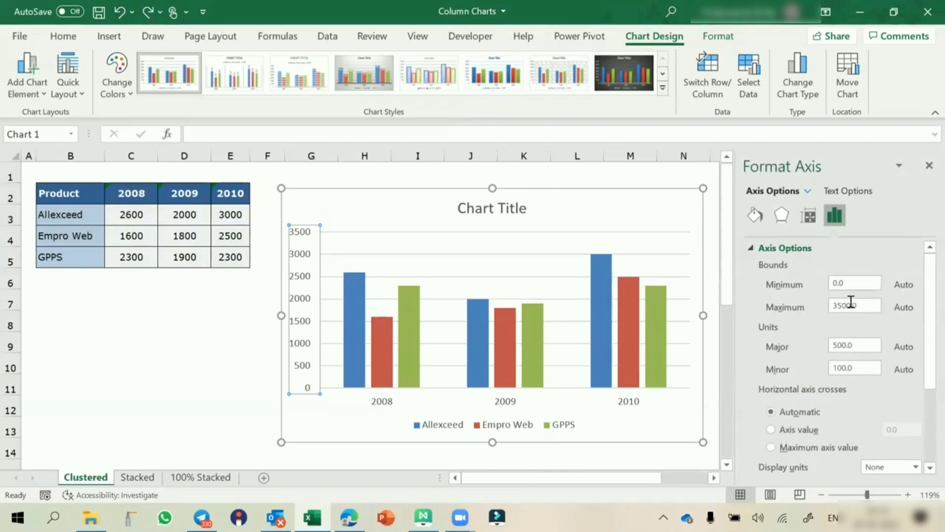
click(847, 286)
double_click(847, 285)
text(10)
key(Return)
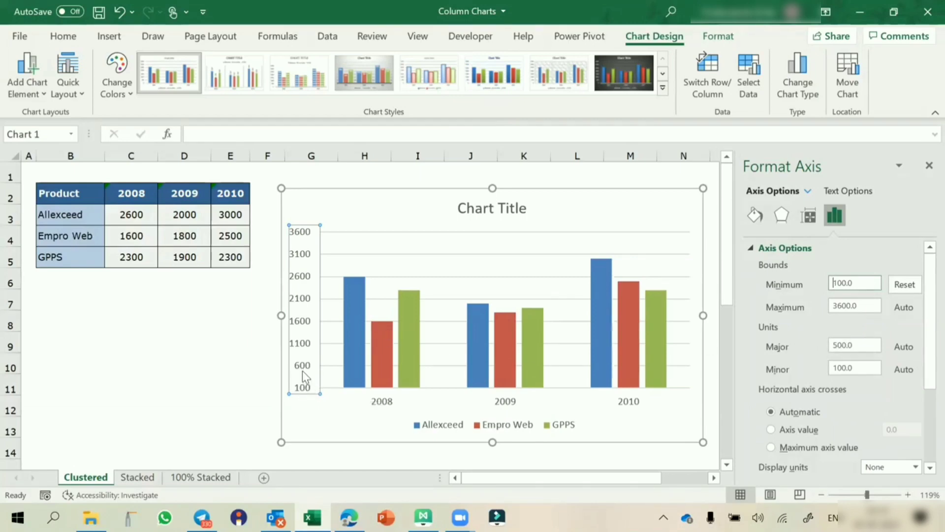
click(840, 345)
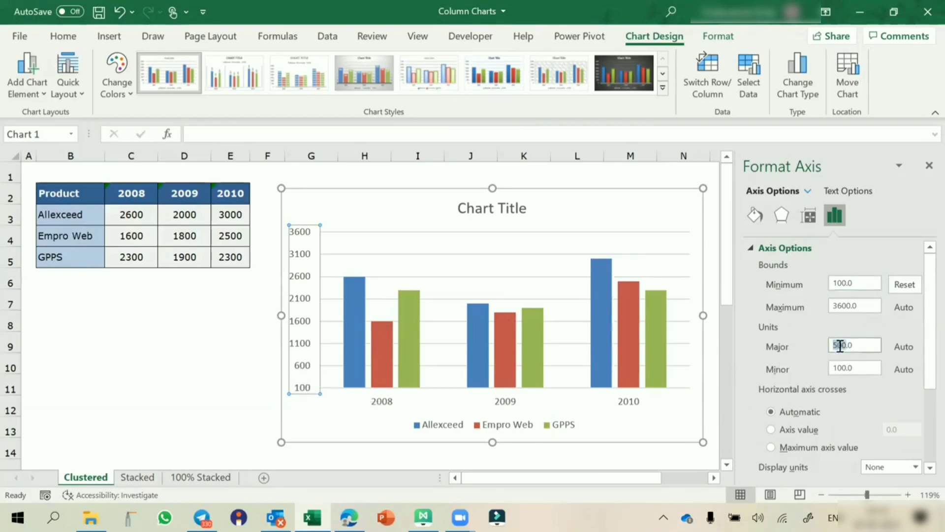
text(100)
key(Return)
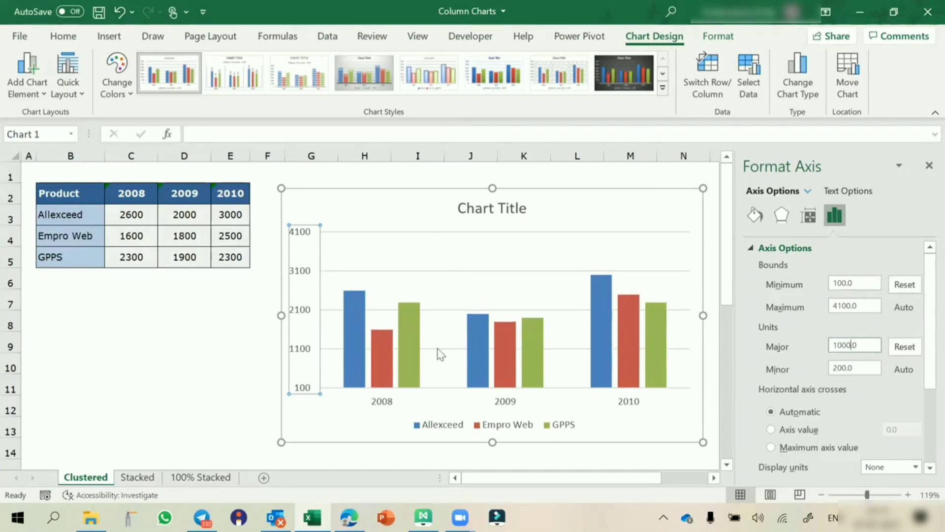
click(915, 286)
click(911, 342)
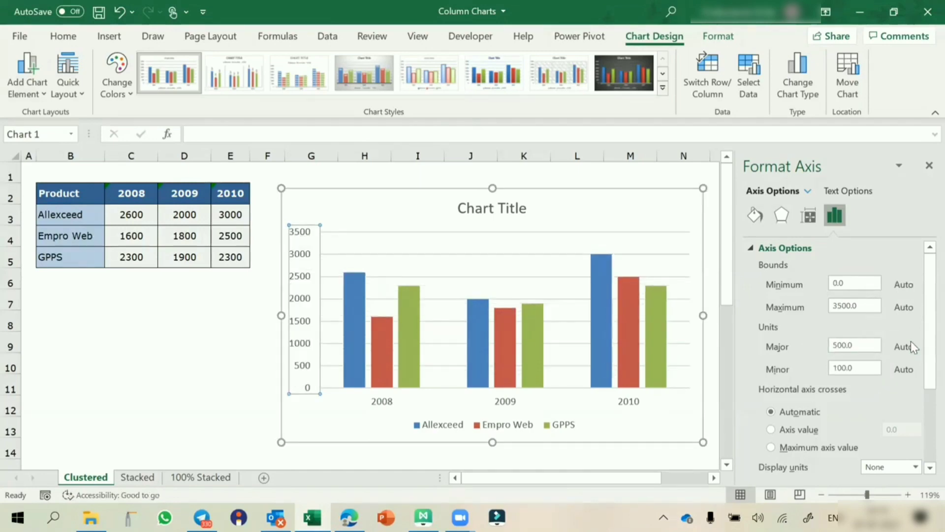
click(928, 166)
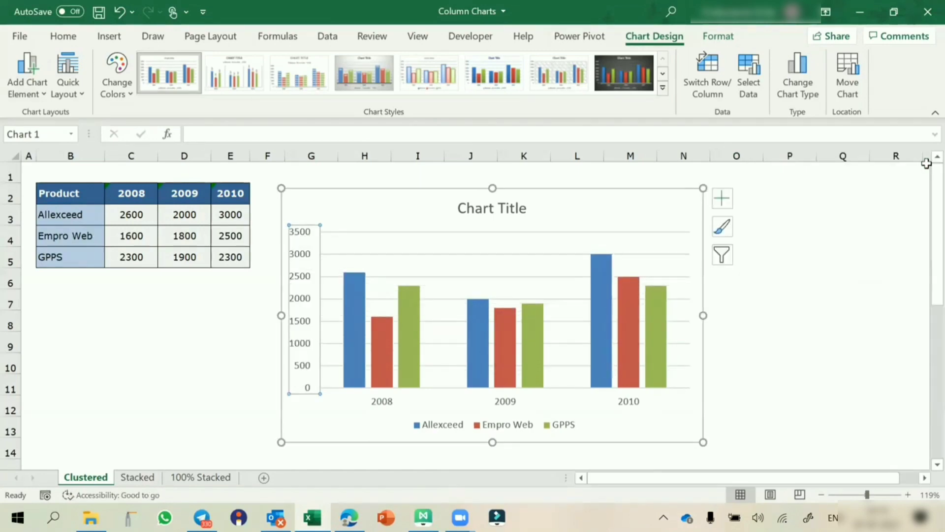
click(889, 294)
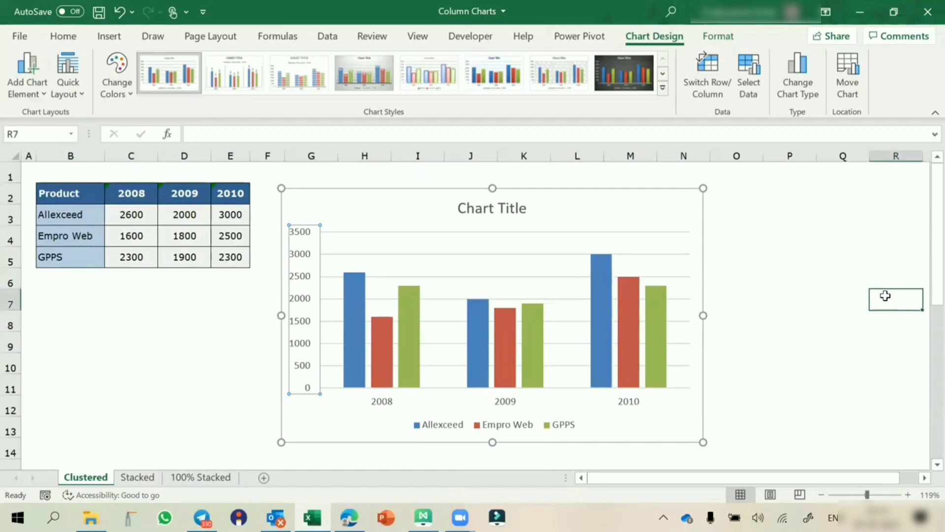
Step: Add primary major vertical, minor horizontal and minor vertical gridlines to the column chart
click(309, 254)
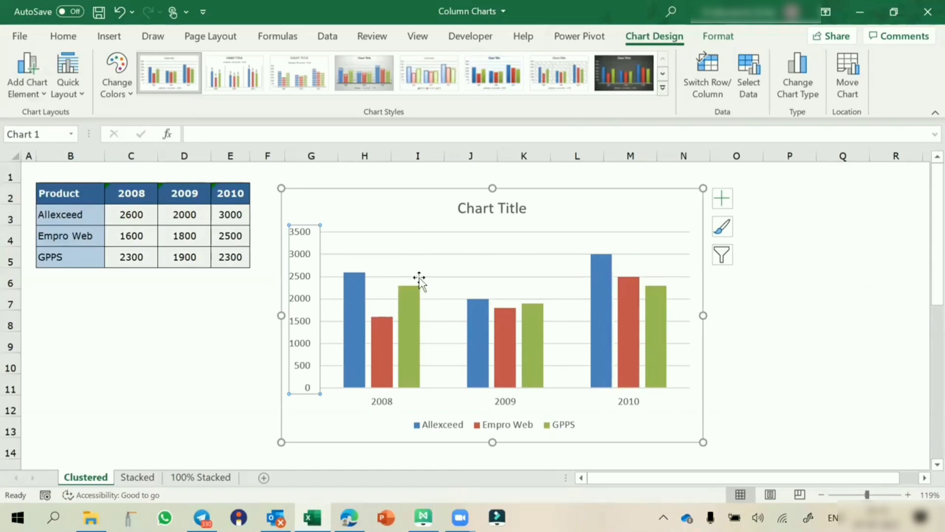
click(723, 202)
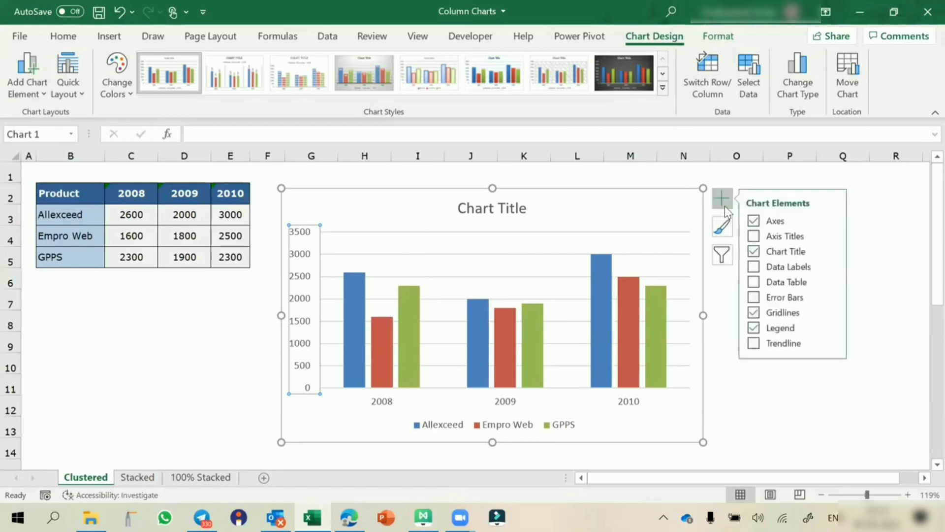
click(831, 312)
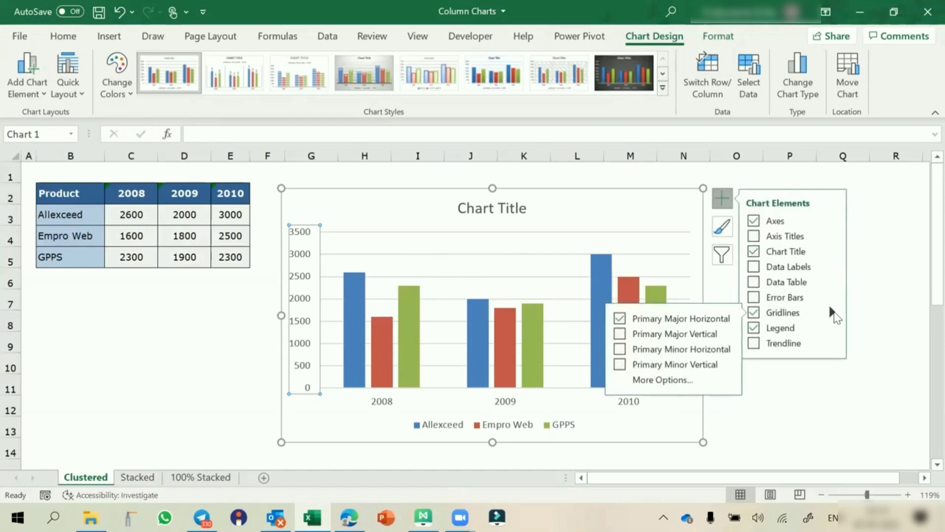
click(625, 334)
click(619, 349)
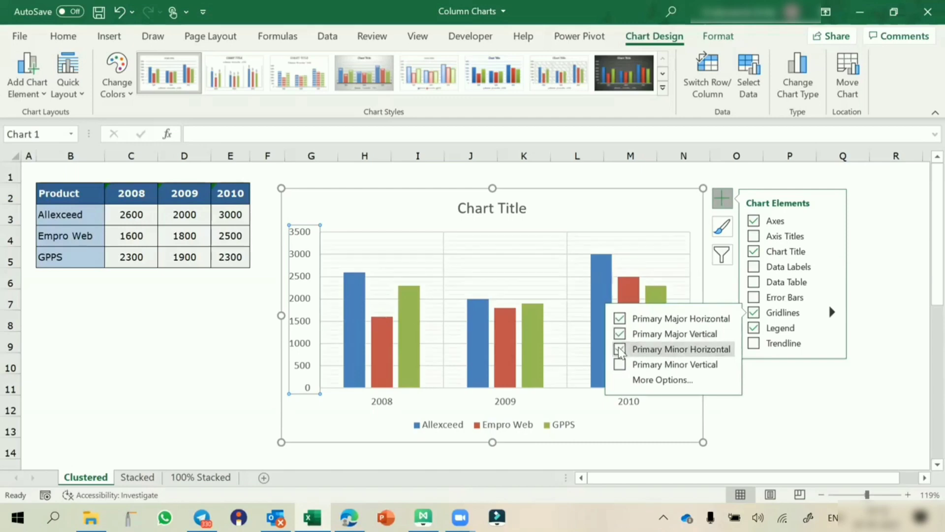
click(620, 365)
click(804, 400)
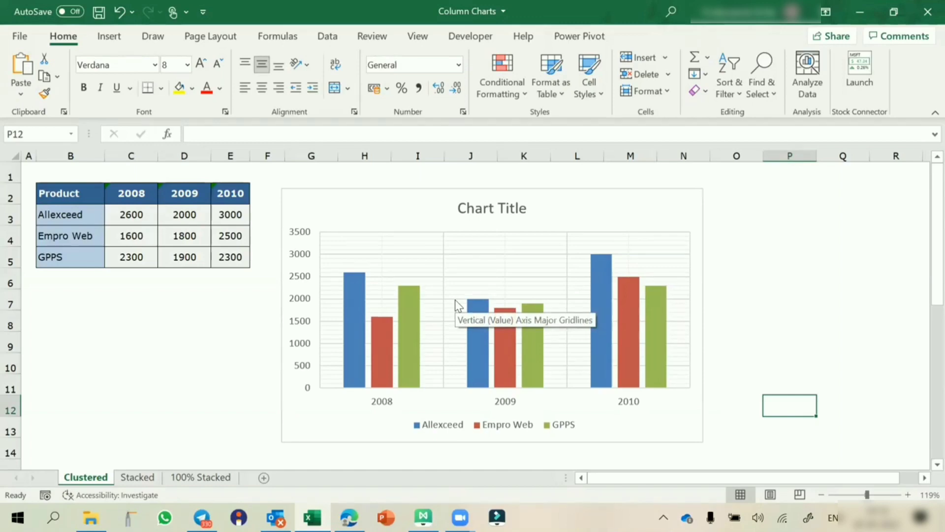
Step: Give the chart area border rounded corners and nudge the chart up and right
click(426, 189)
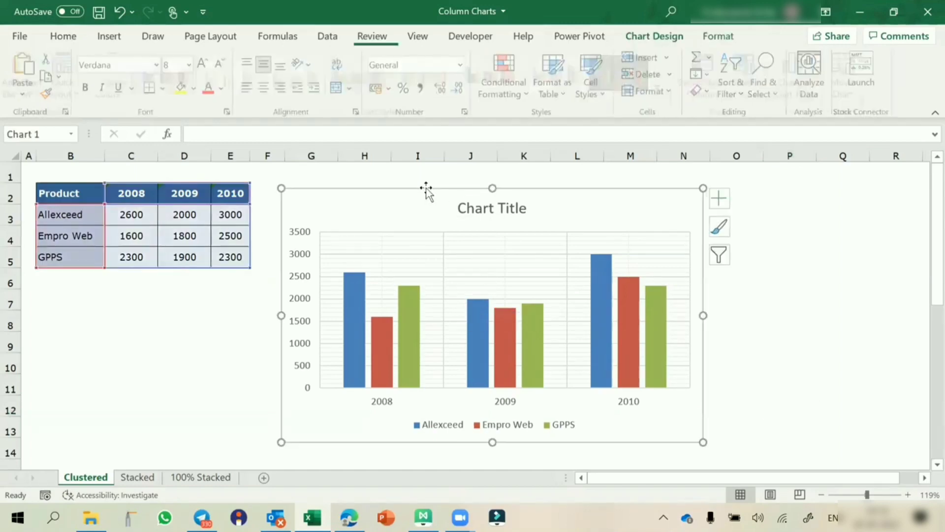
double_click(427, 188)
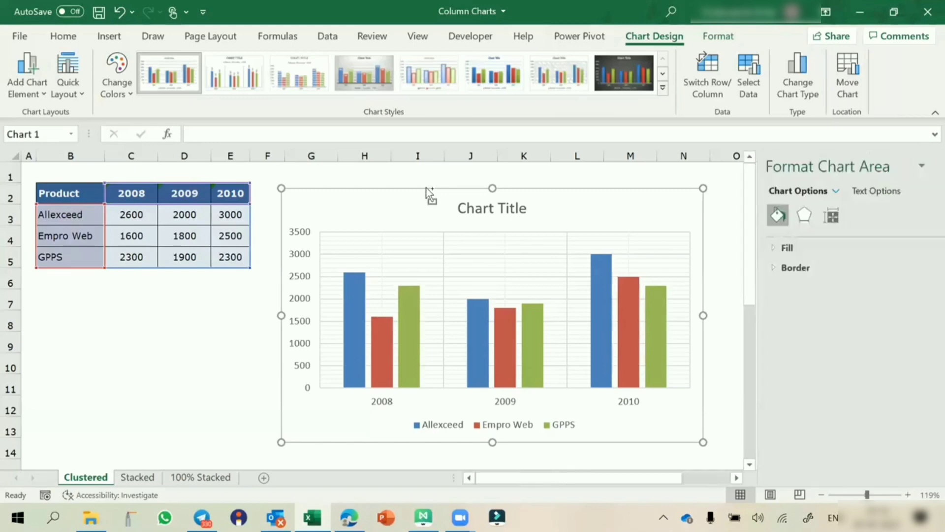
click(751, 268)
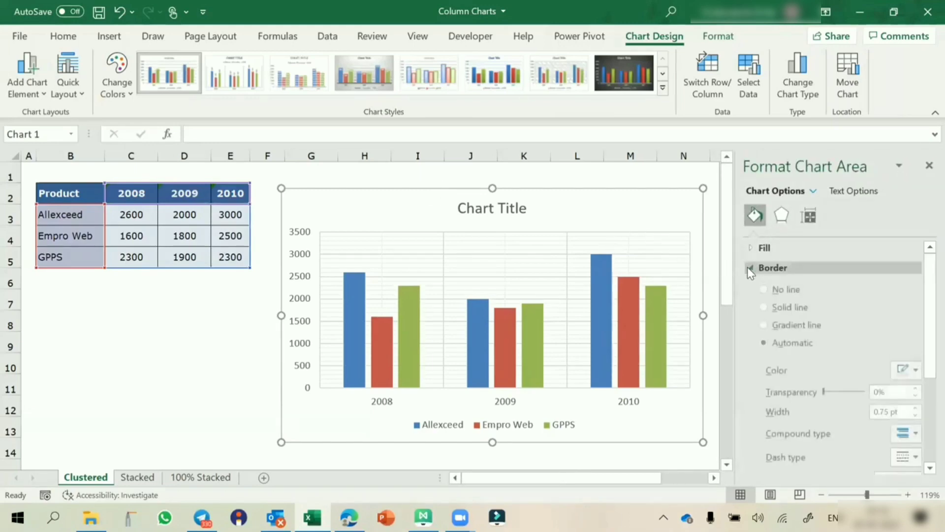
scroll(790, 343, down, 3)
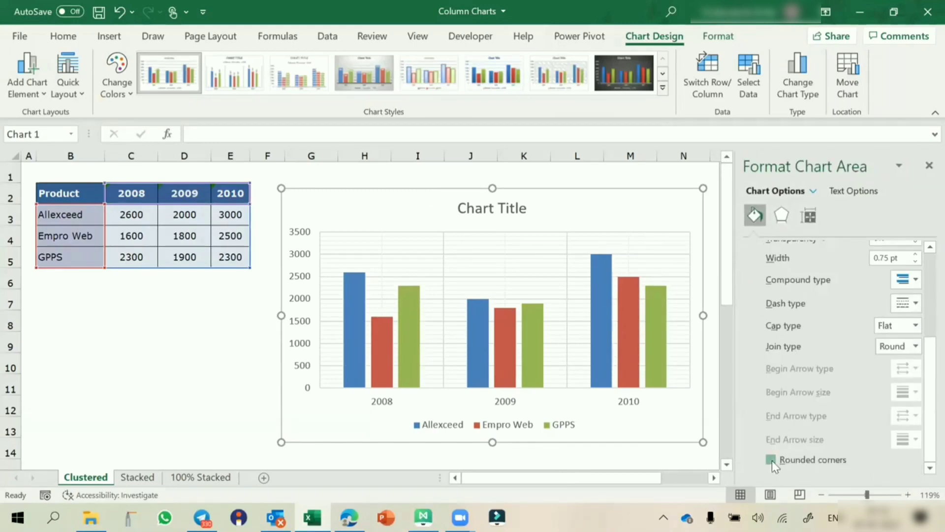
click(929, 165)
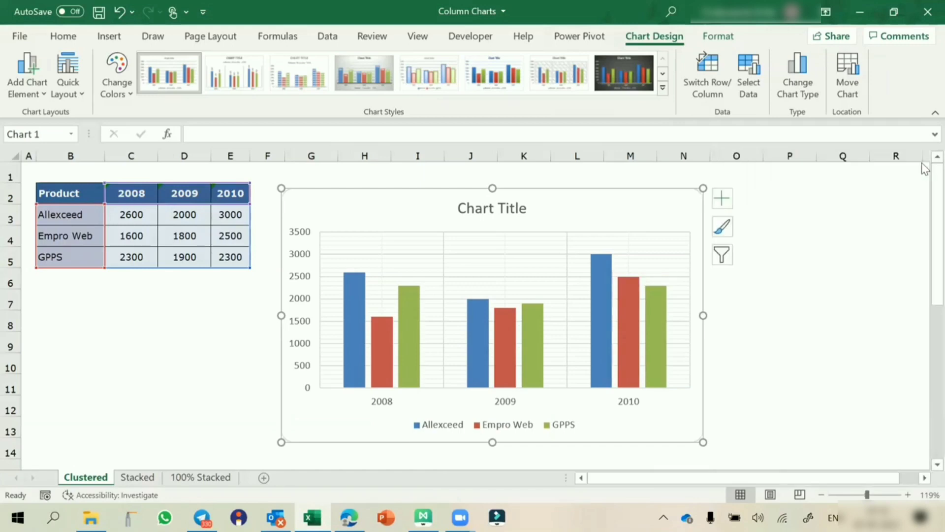
click(853, 223)
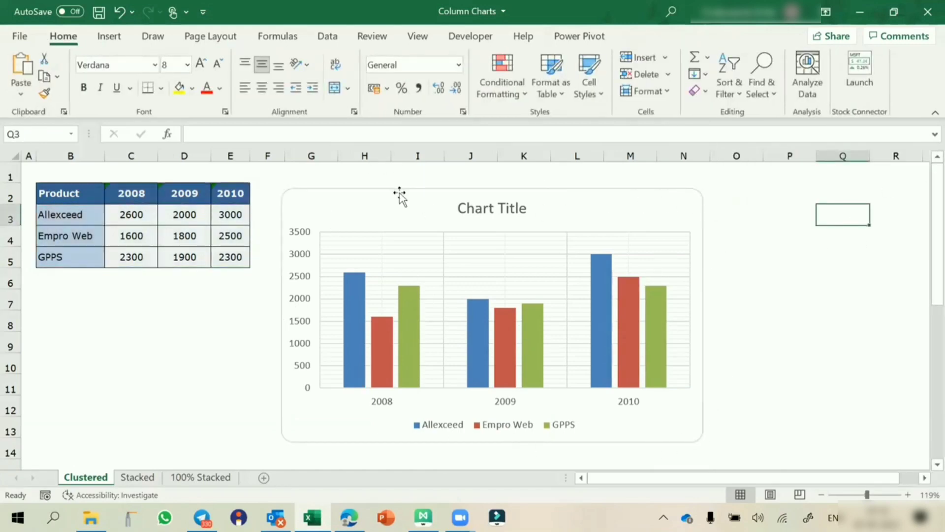
drag(399, 196, 471, 186)
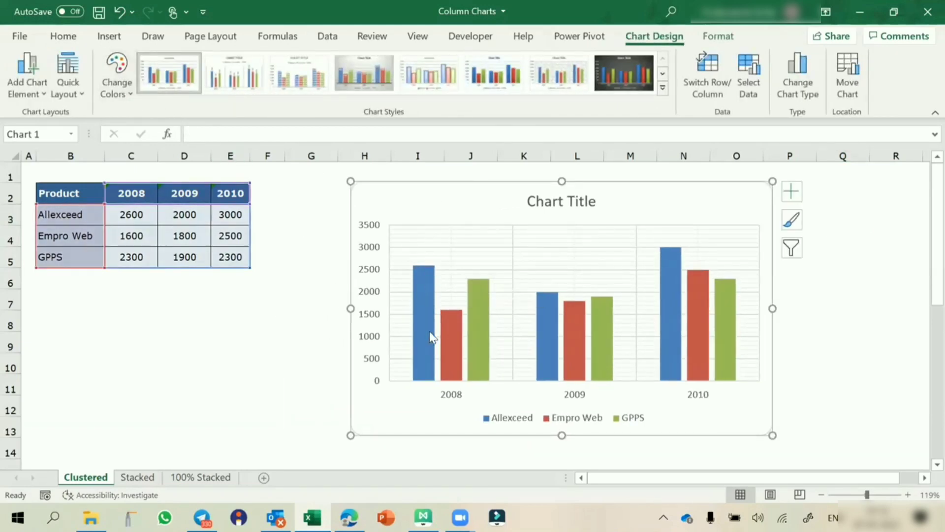
mouse_move(423, 326)
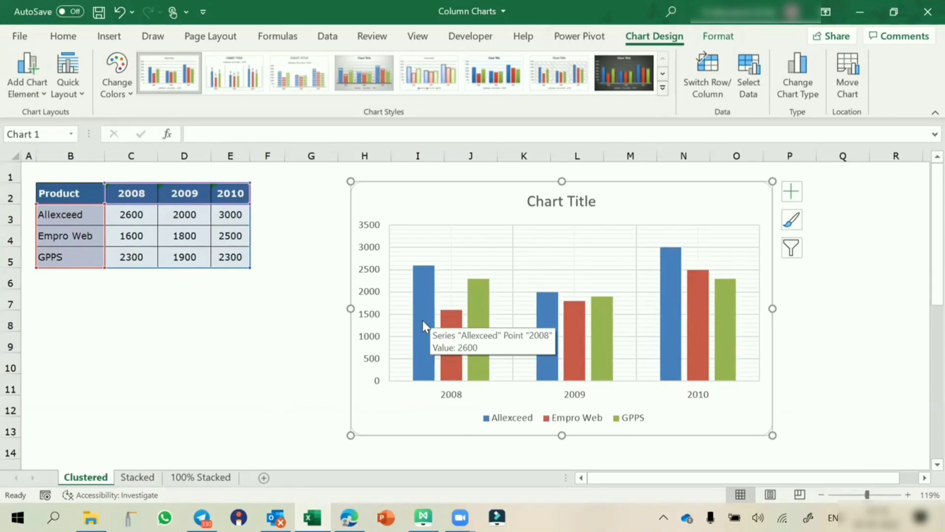
click(422, 320)
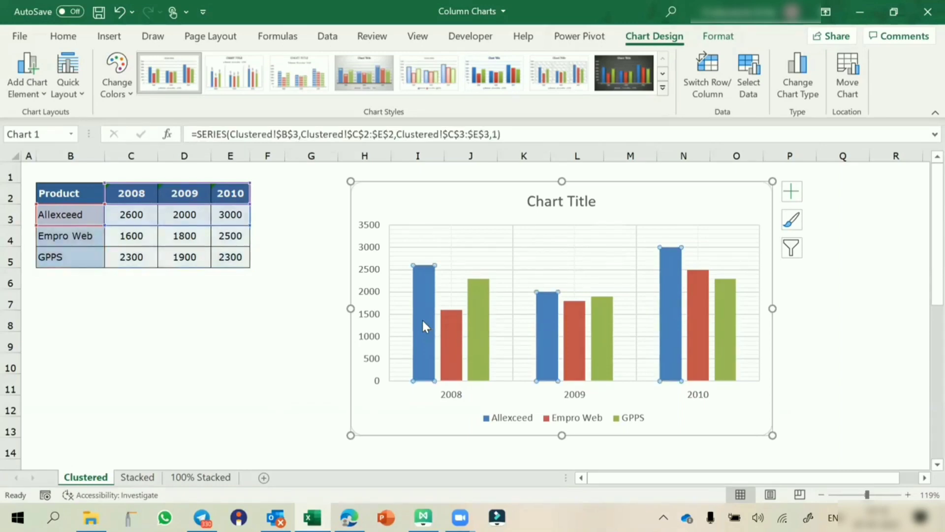
click(415, 186)
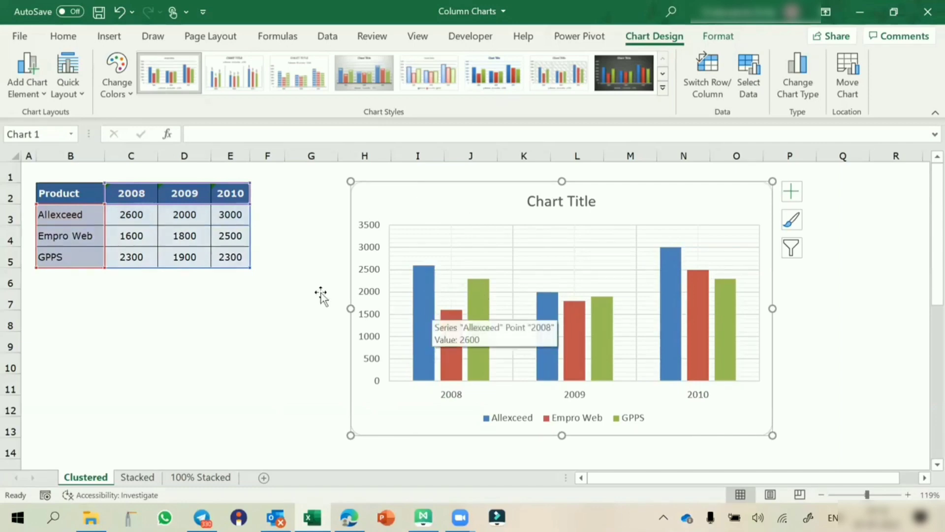
click(114, 93)
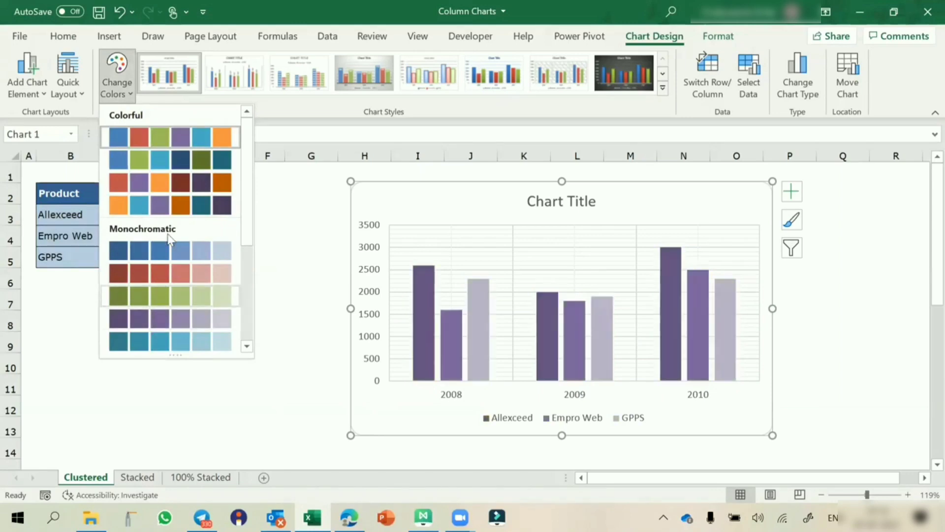
click(294, 278)
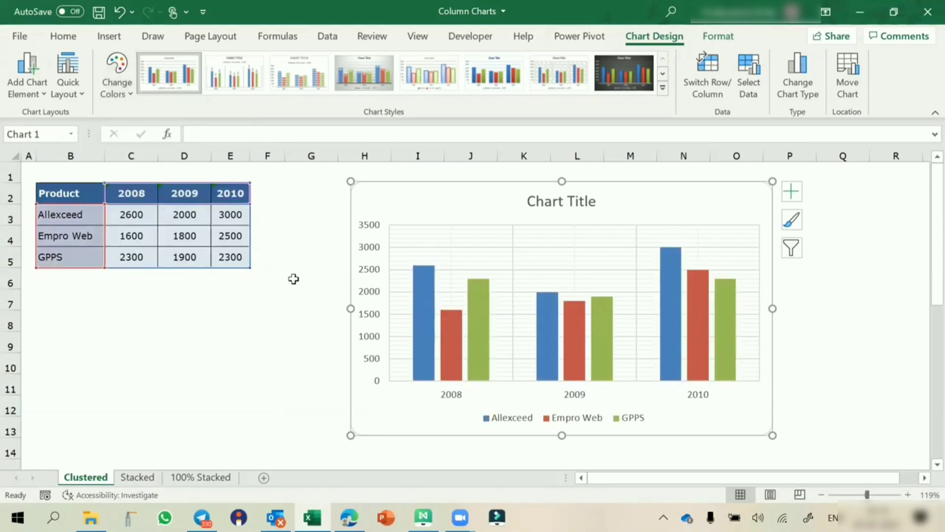
mouse_move(430, 266)
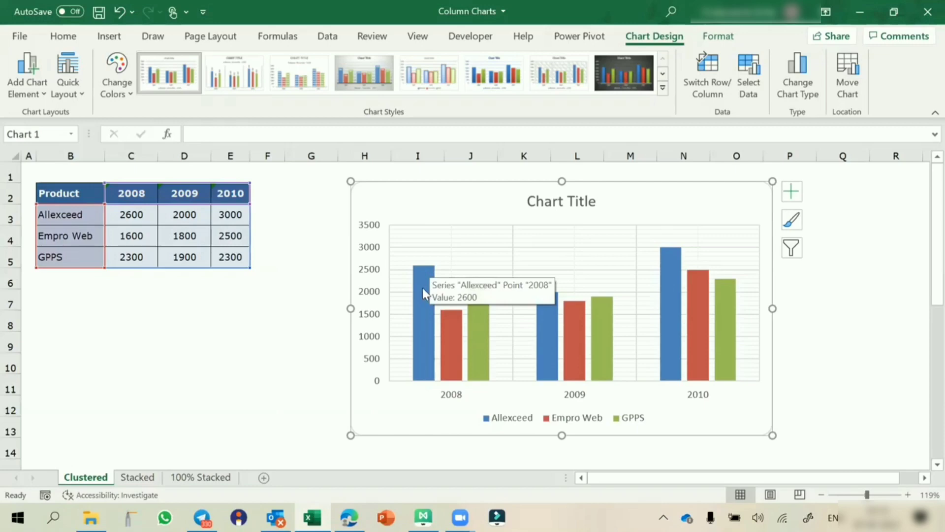
Step: Fill the Allexceed bars dark blue
click(422, 287)
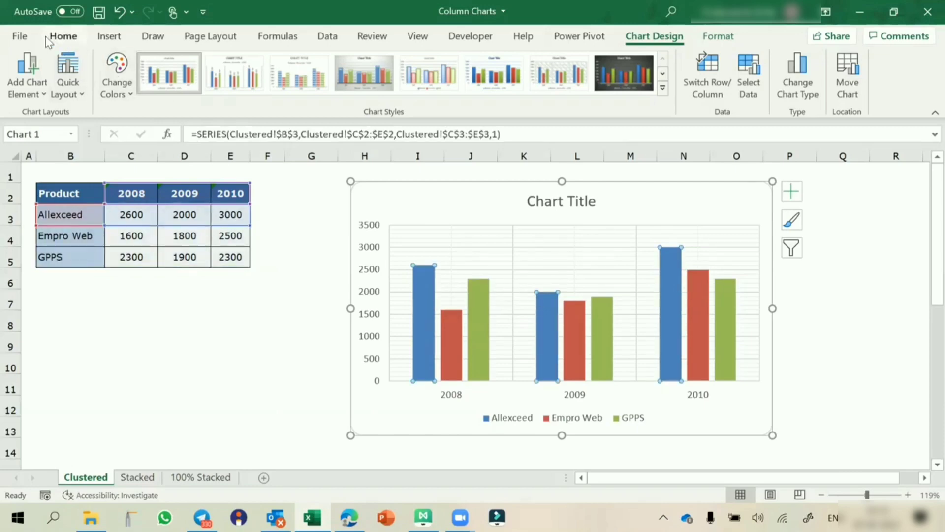
click(61, 40)
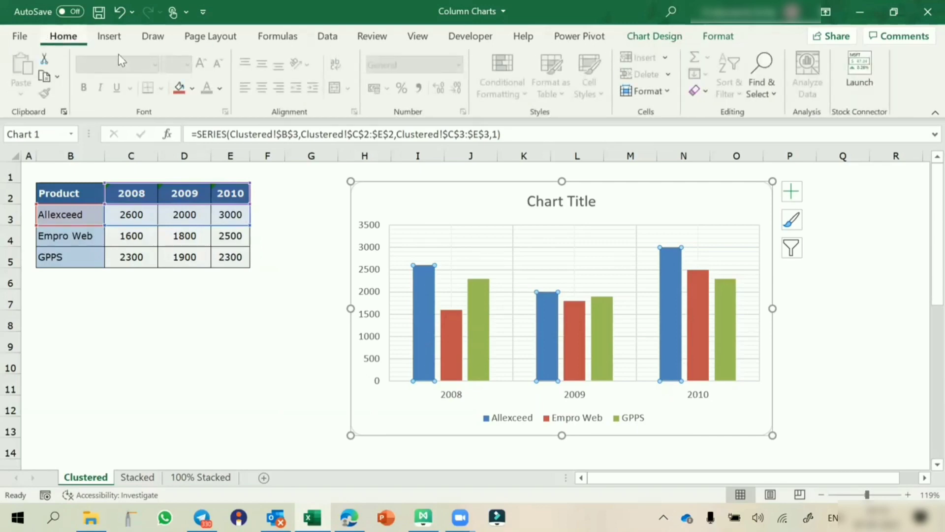
click(193, 89)
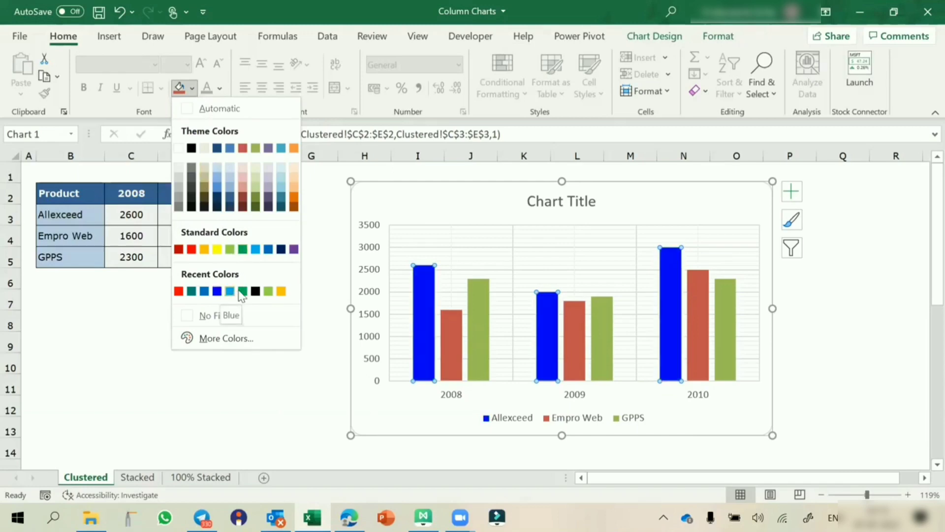
click(205, 292)
click(266, 320)
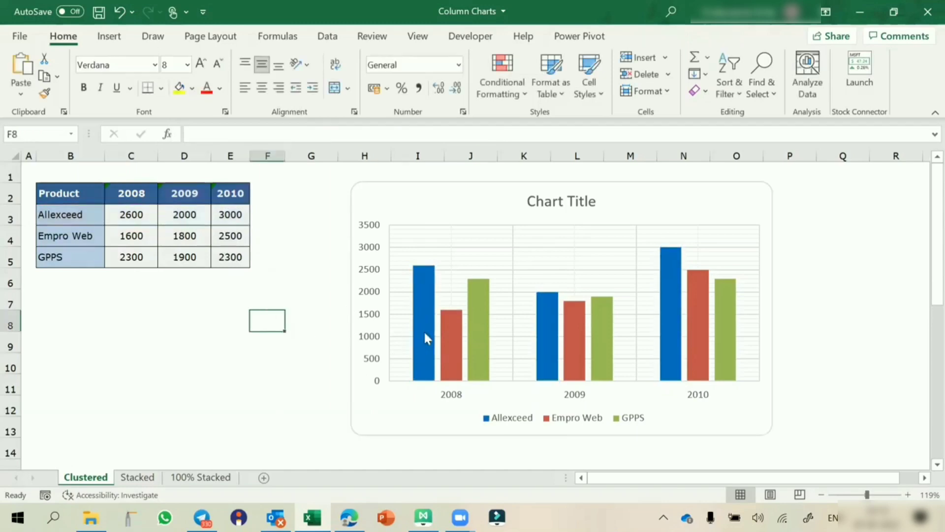
Step: Fill the Empro Web bars red and the GPPS bars teal
click(448, 333)
click(193, 89)
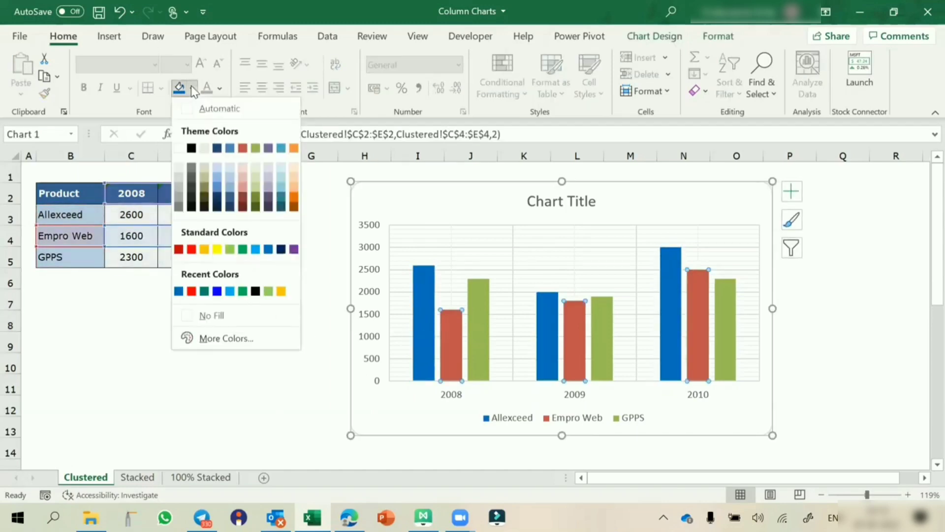
click(191, 292)
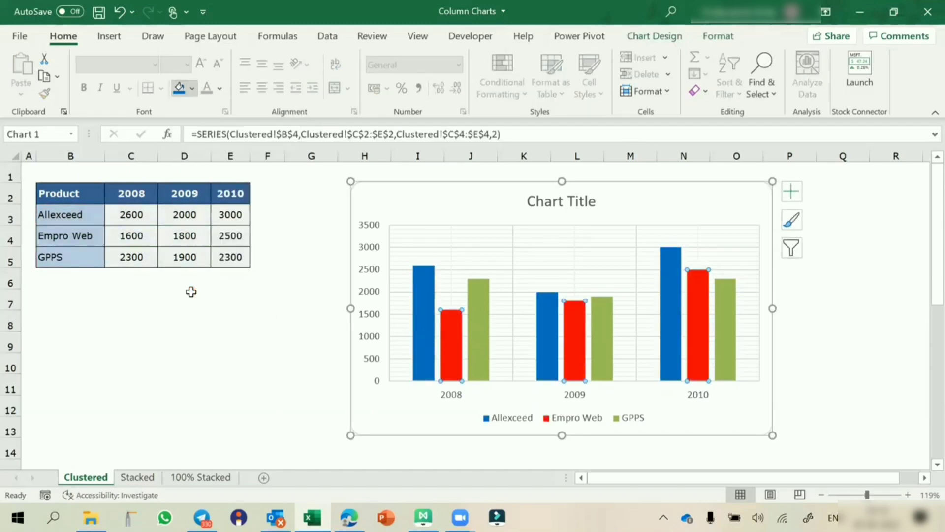
click(481, 320)
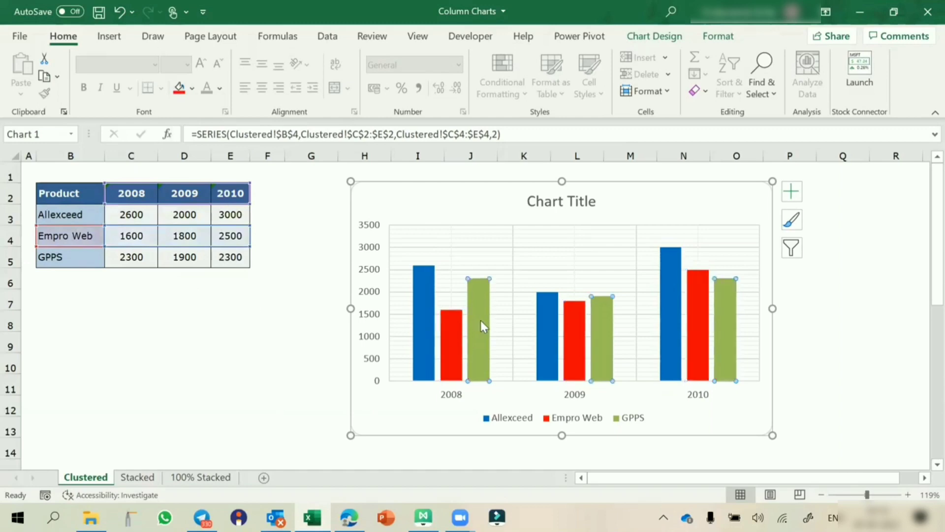
click(193, 89)
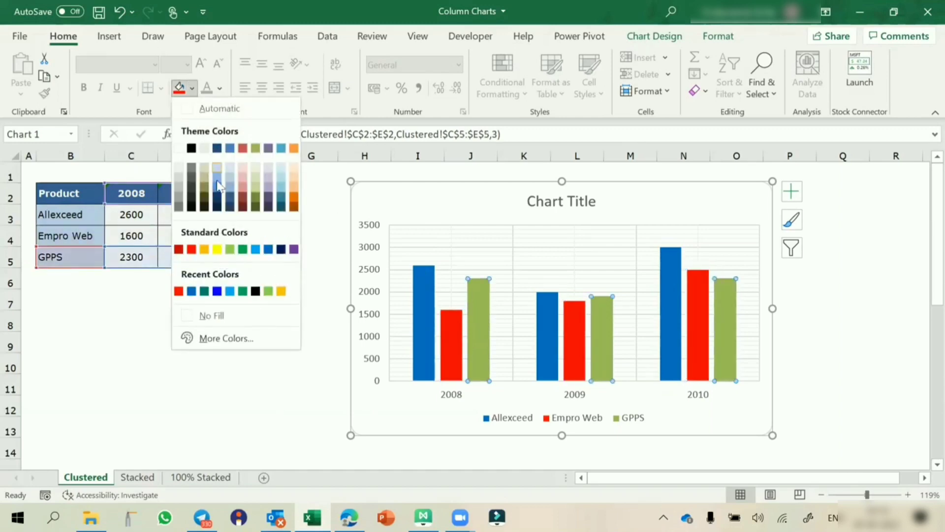
click(204, 291)
click(211, 393)
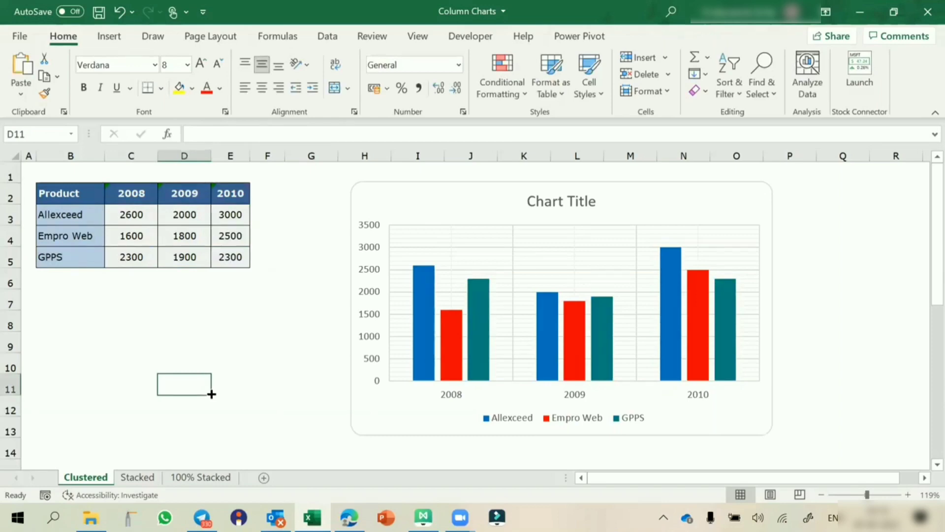
click(419, 195)
click(193, 89)
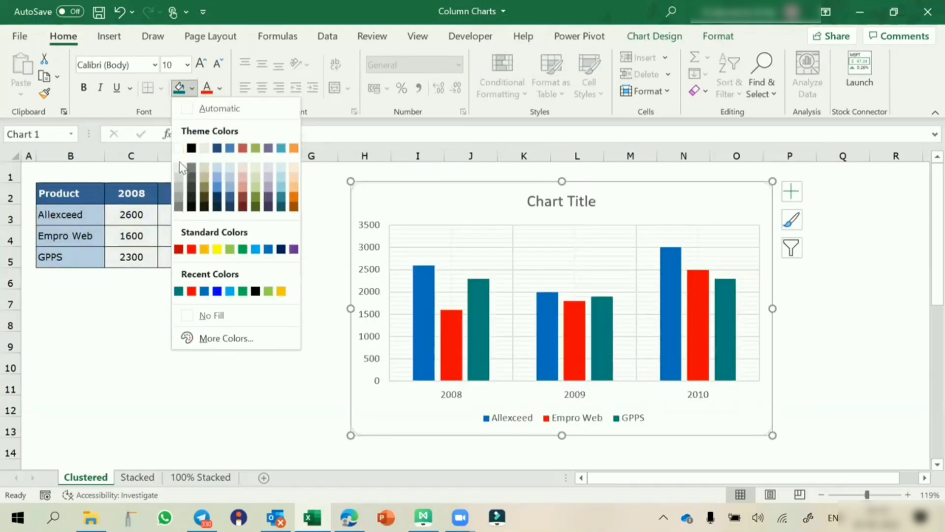
Step: Fill the chart background light grey and shrink the chart slightly from its corner
click(179, 171)
click(223, 313)
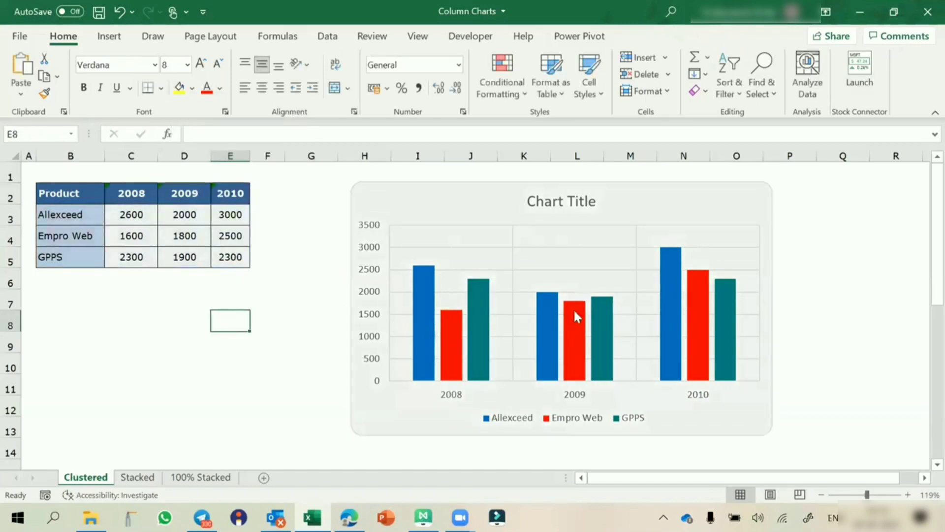
click(771, 431)
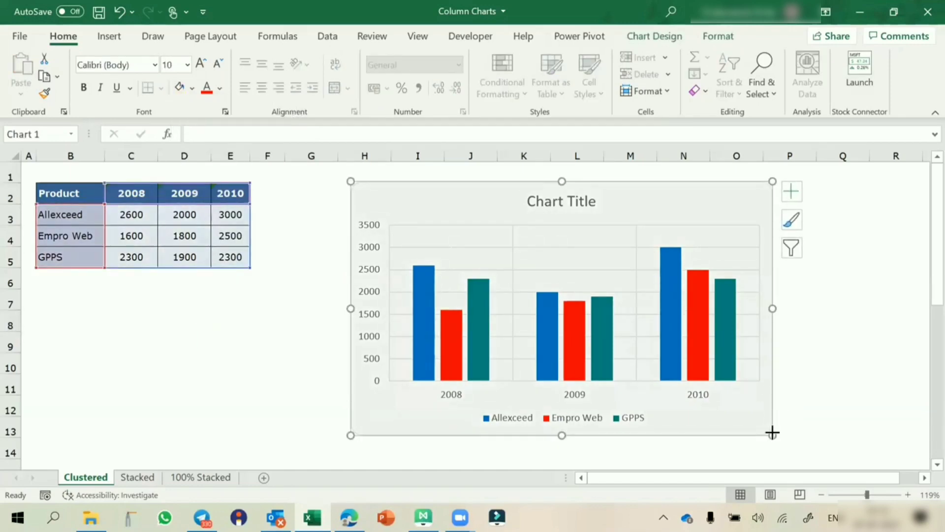
drag(773, 433, 748, 424)
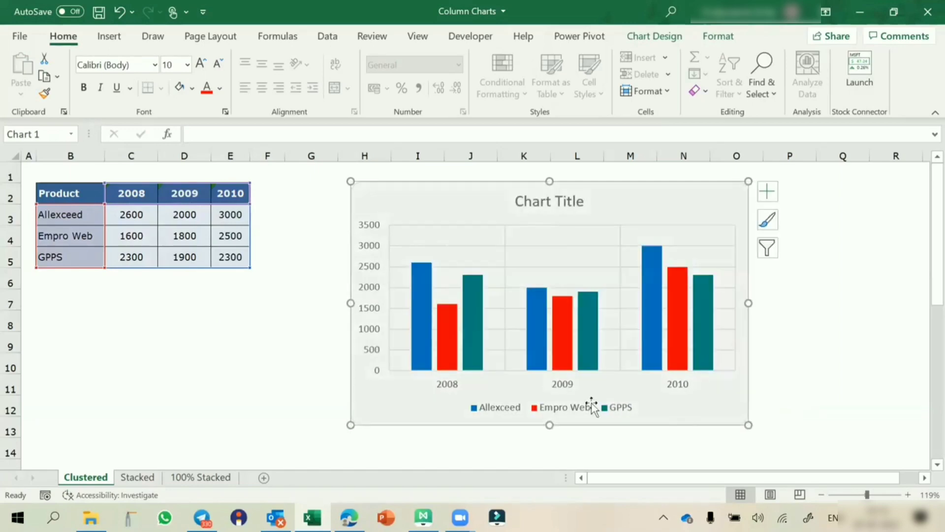
Step: Move the chart slightly left, closer to the product table
click(311, 345)
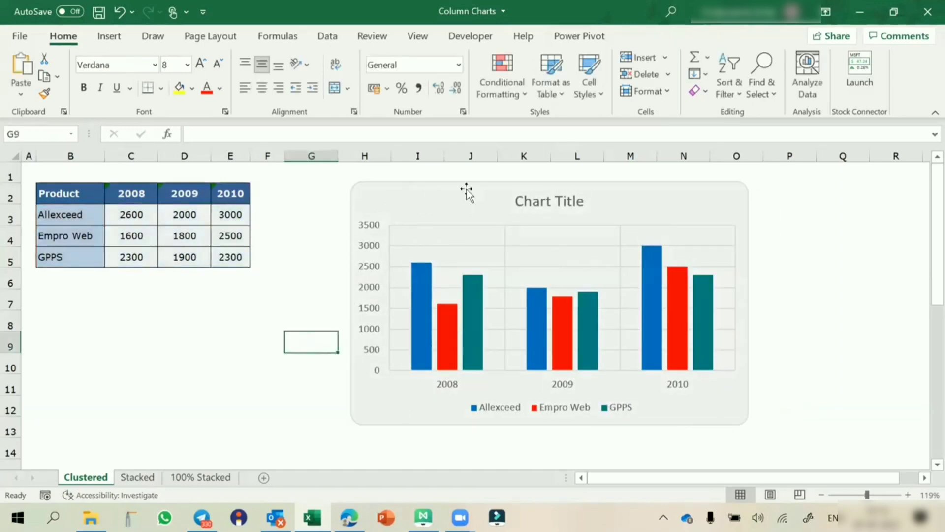
drag(464, 186, 441, 182)
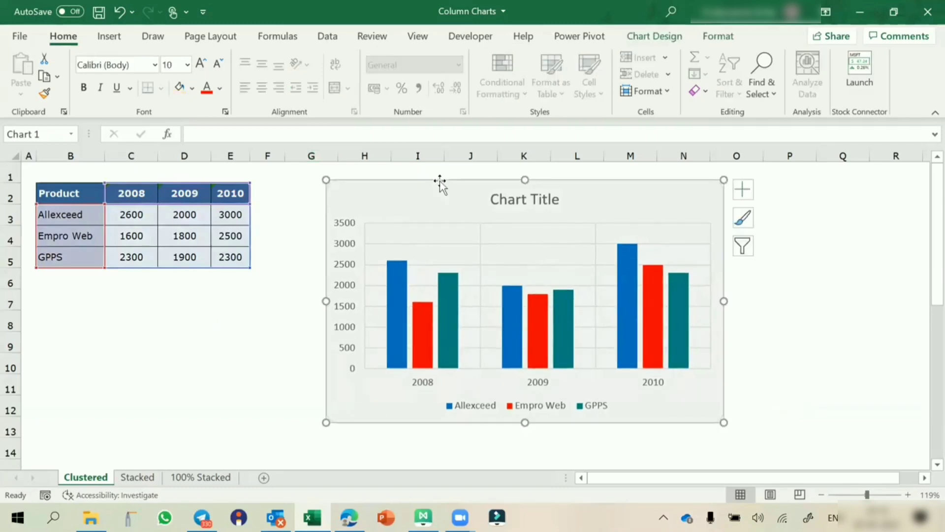
click(652, 38)
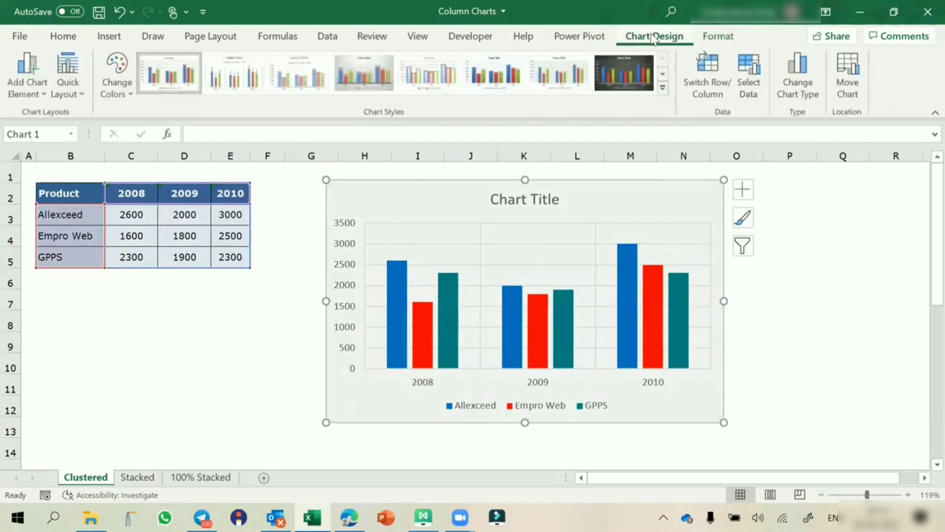
Step: Apply an outer shadow preset to the chart frame, leaving its fill unchanged
click(719, 37)
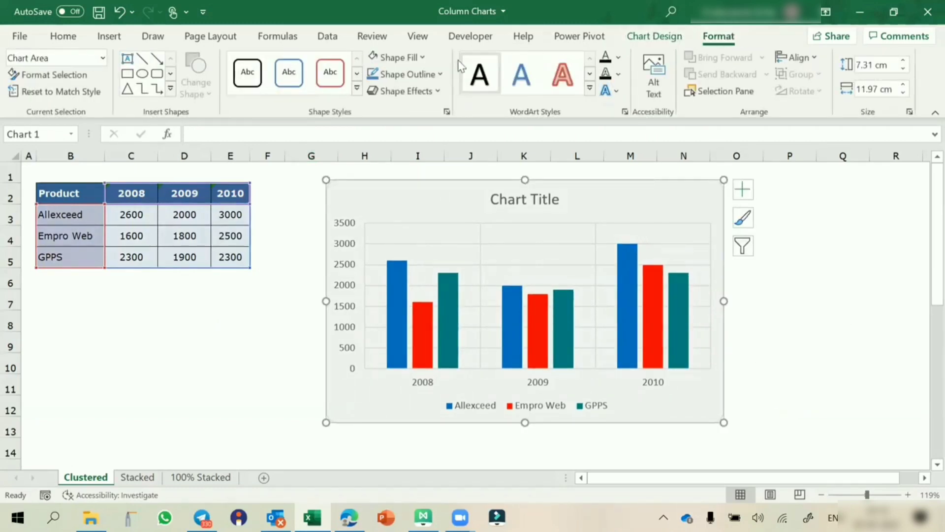
click(418, 91)
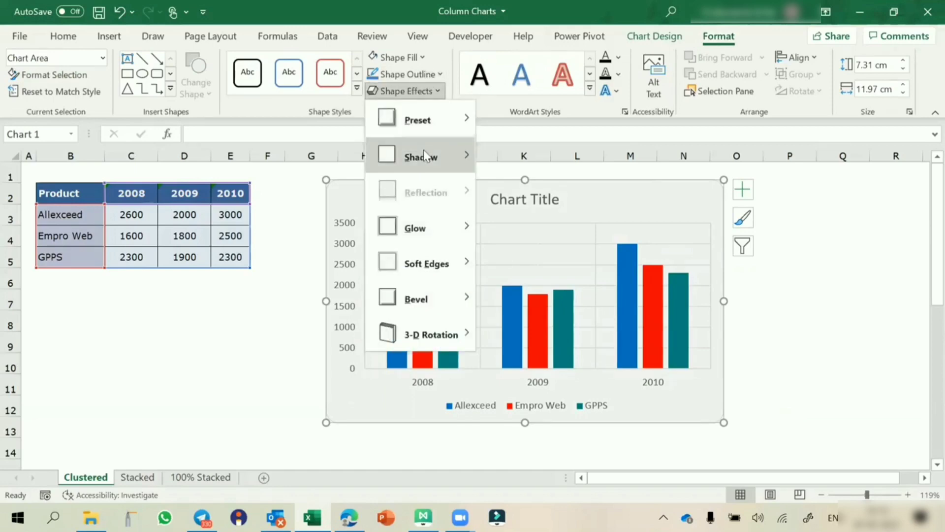
mouse_move(425, 158)
click(540, 204)
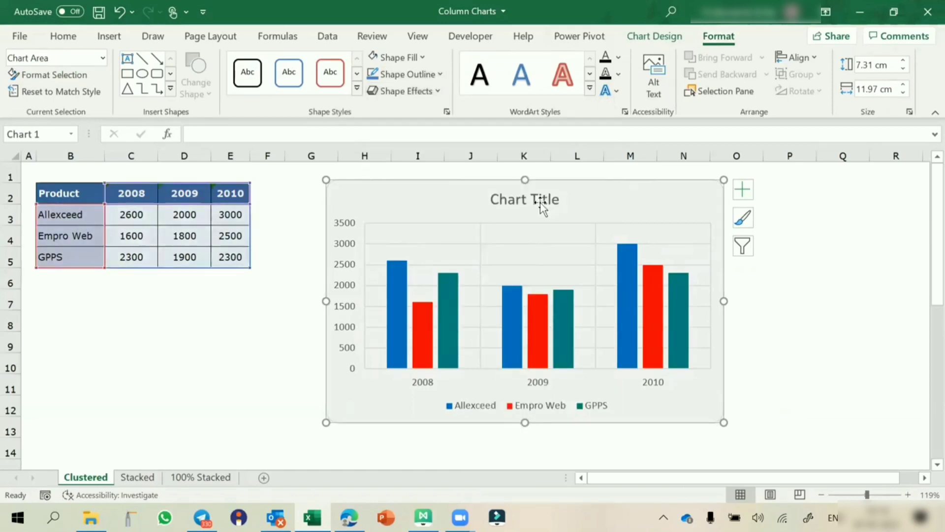
click(867, 318)
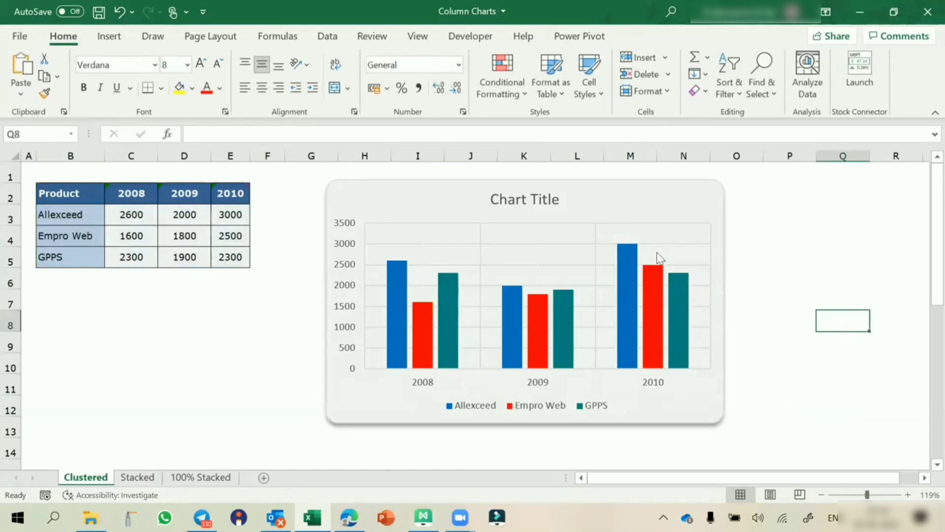
click(472, 186)
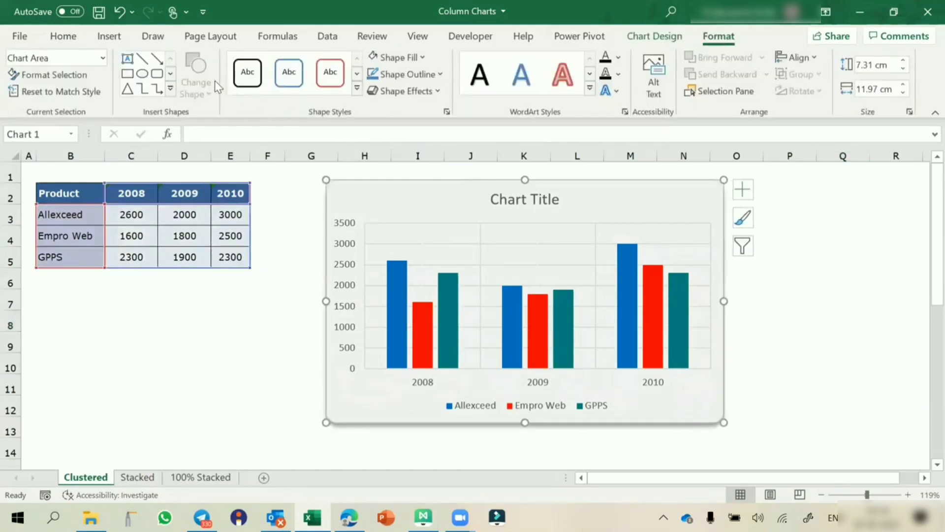
click(423, 58)
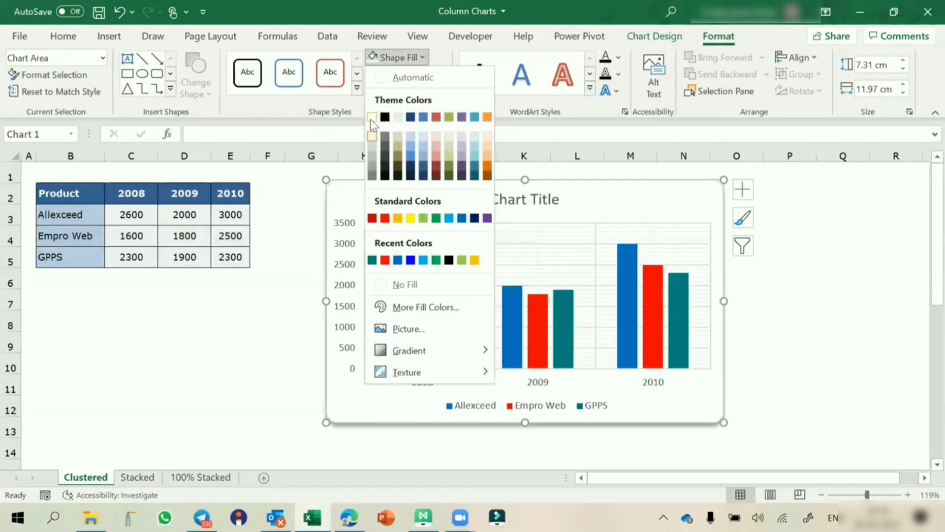
click(830, 232)
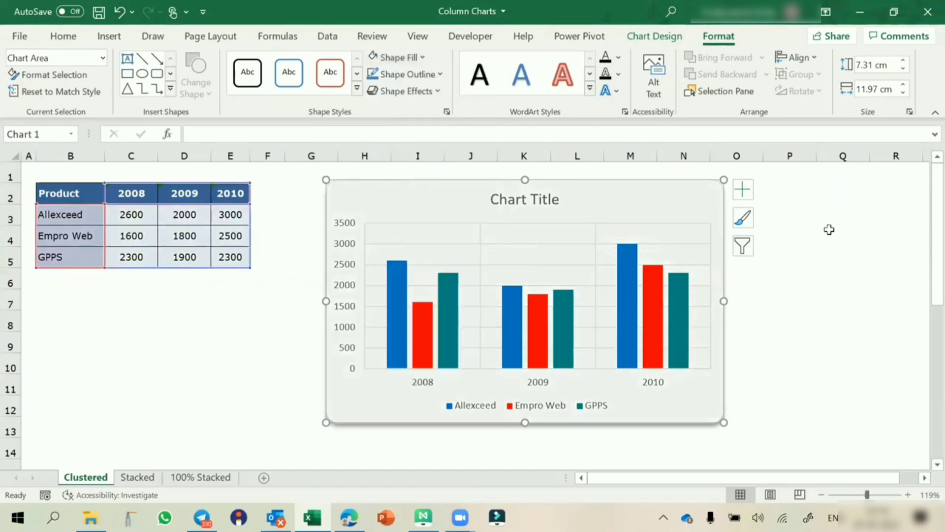
click(249, 322)
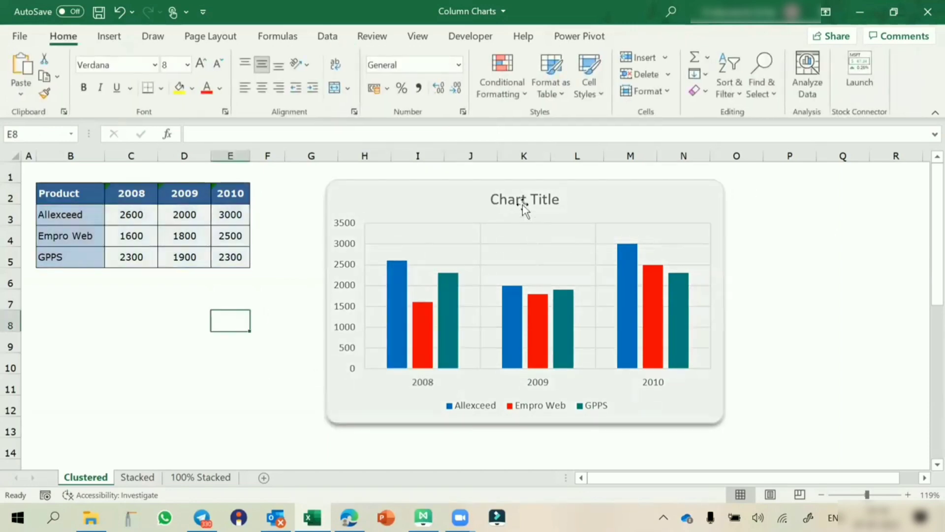
click(557, 181)
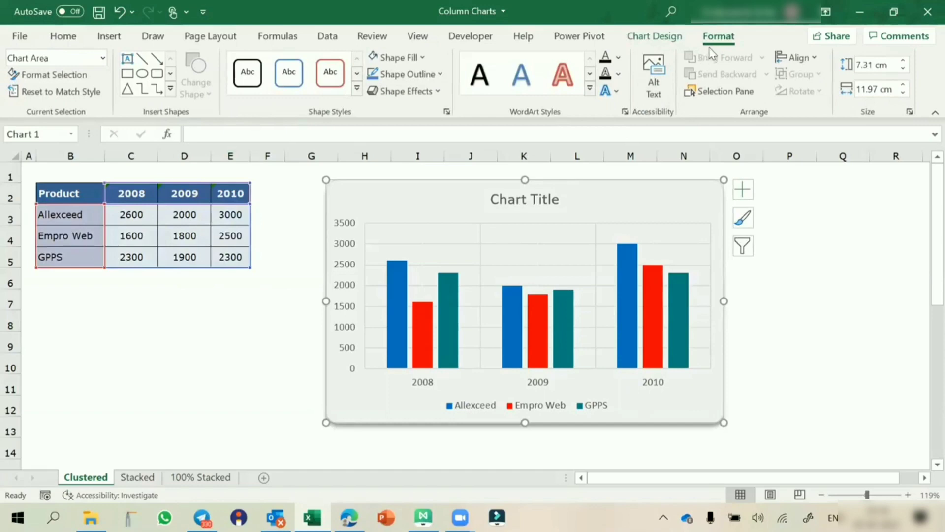
Step: Remove the chart's shadow and apply a glow variation to its frame
click(436, 92)
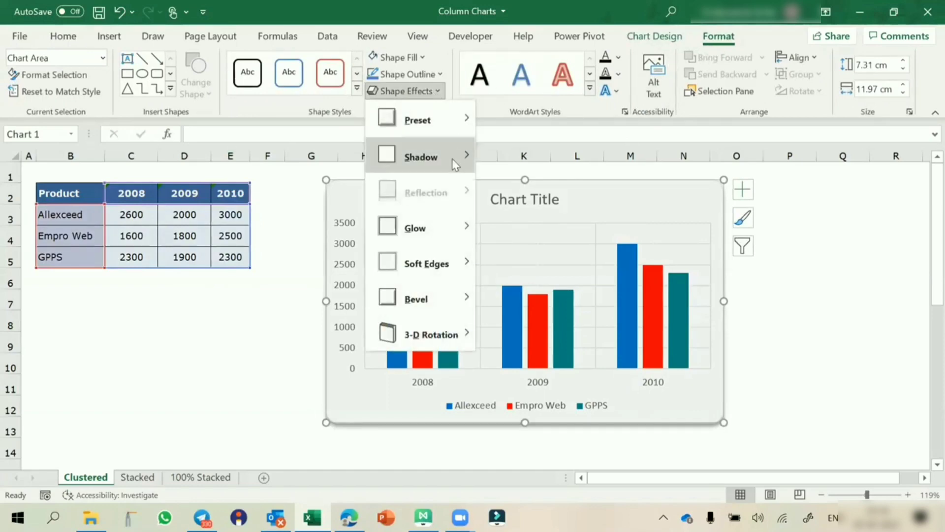
mouse_move(452, 158)
click(496, 144)
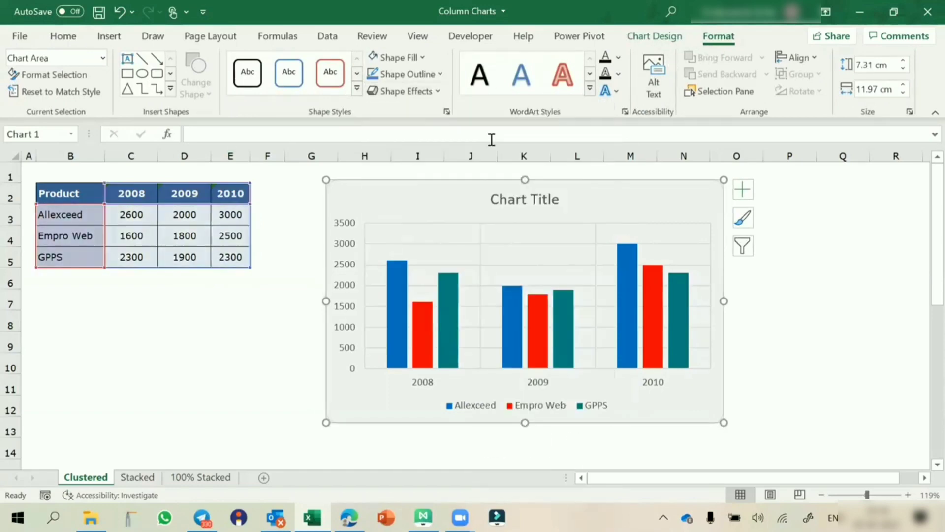
click(421, 91)
mouse_move(443, 224)
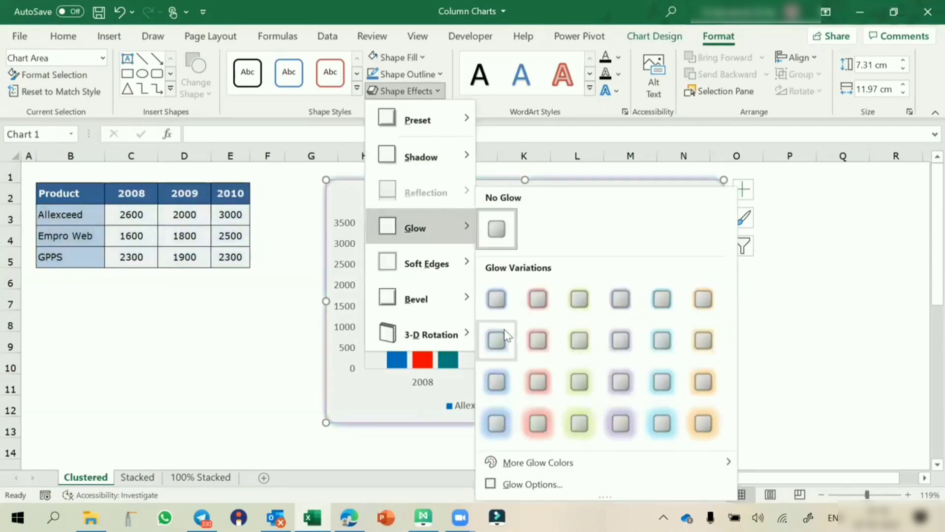
click(495, 342)
click(802, 360)
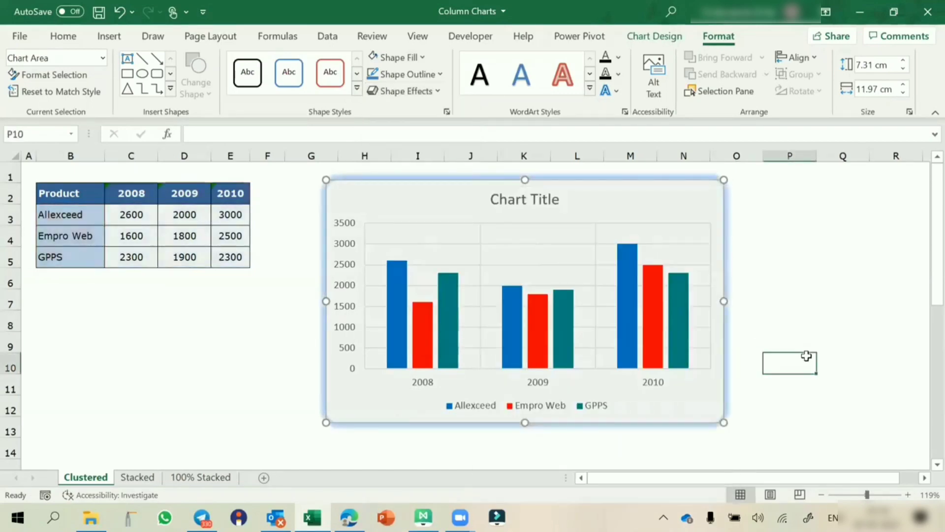
click(498, 187)
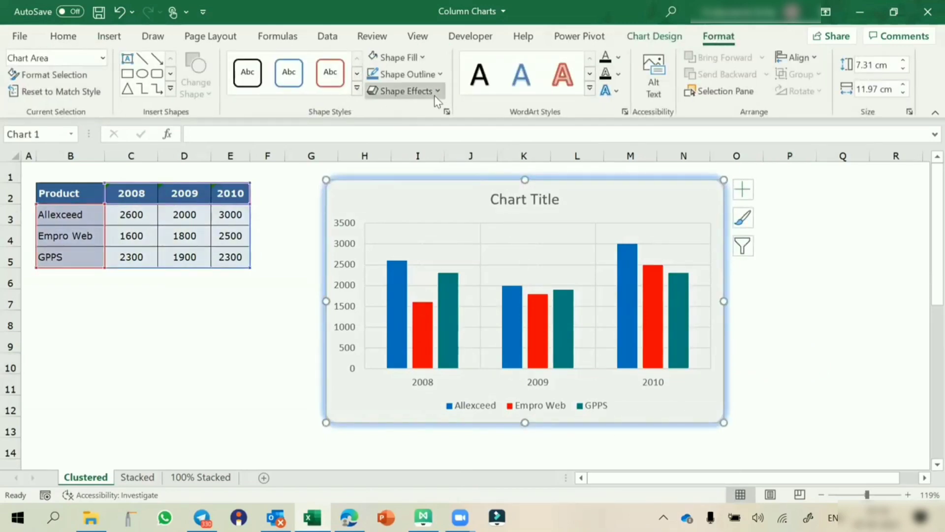
Step: Change the glow colour to light grey (White, Darker 25%)
click(420, 92)
mouse_move(445, 261)
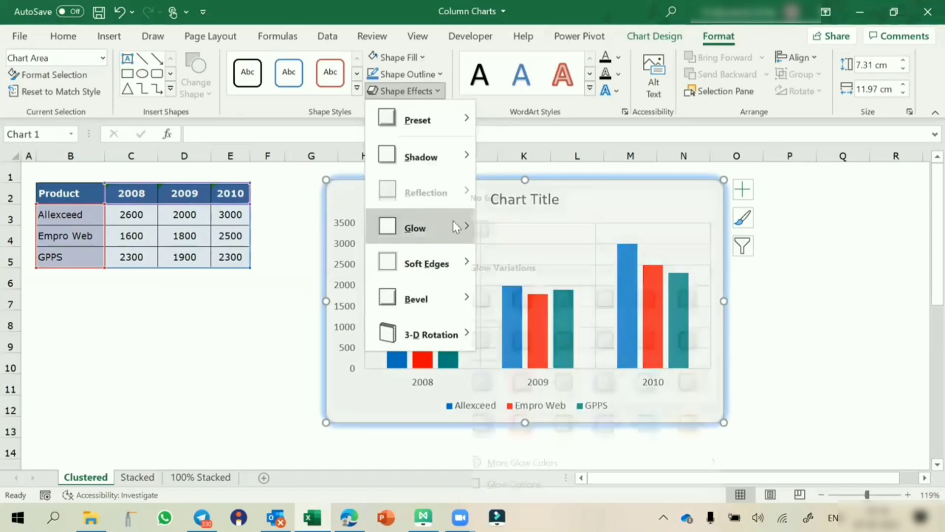
mouse_move(452, 224)
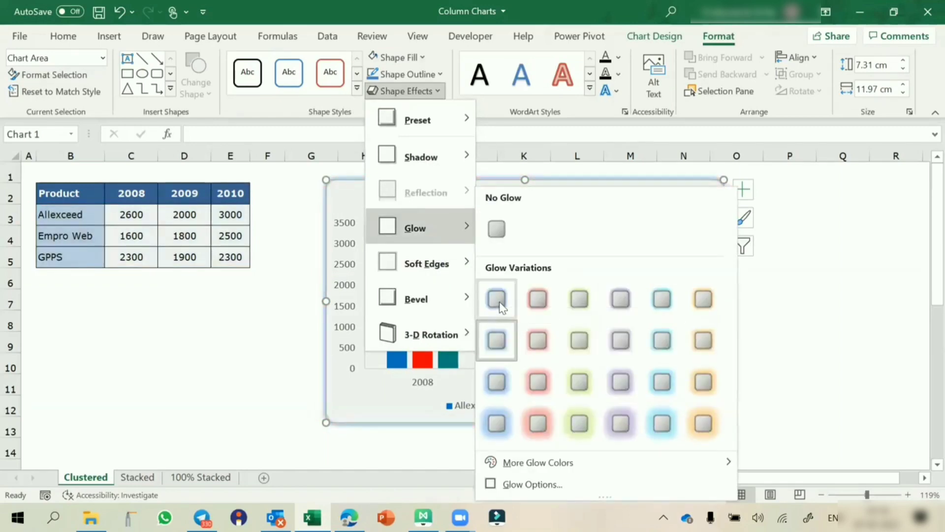
mouse_move(522, 463)
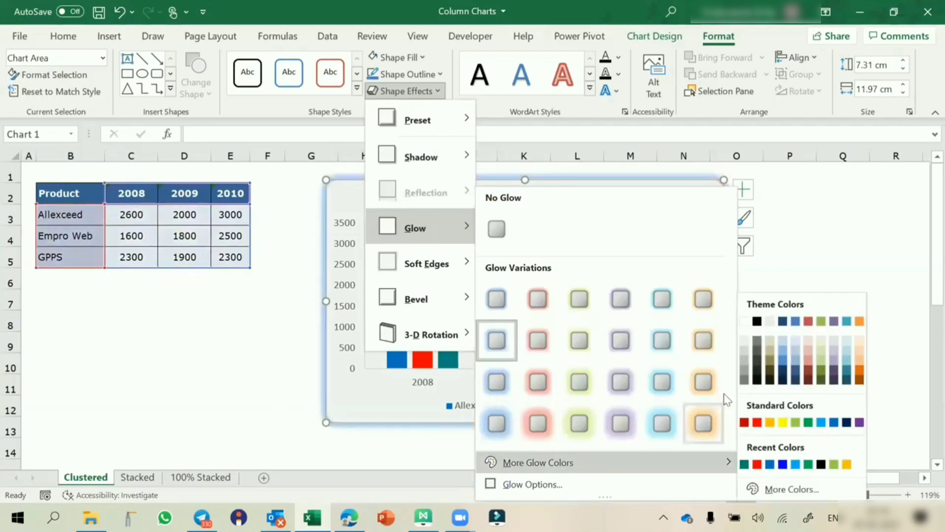
mouse_move(720, 458)
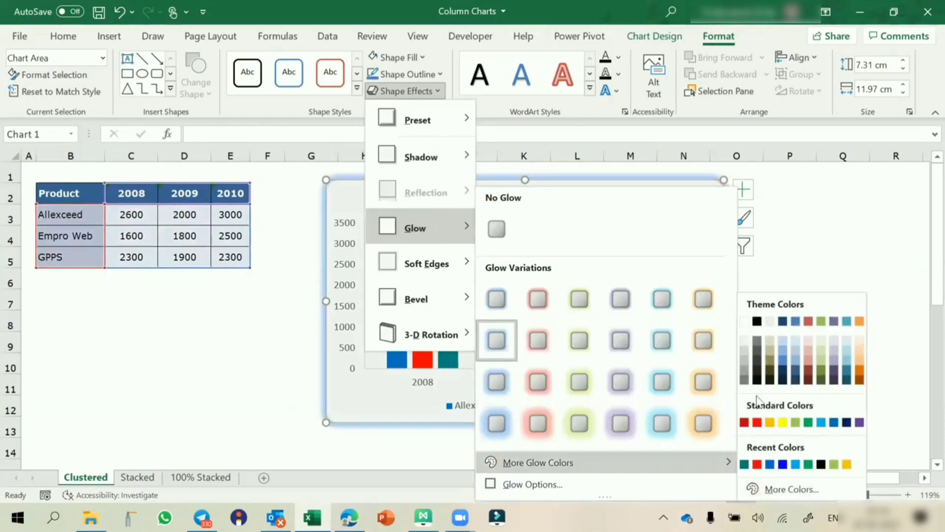
click(745, 362)
click(841, 361)
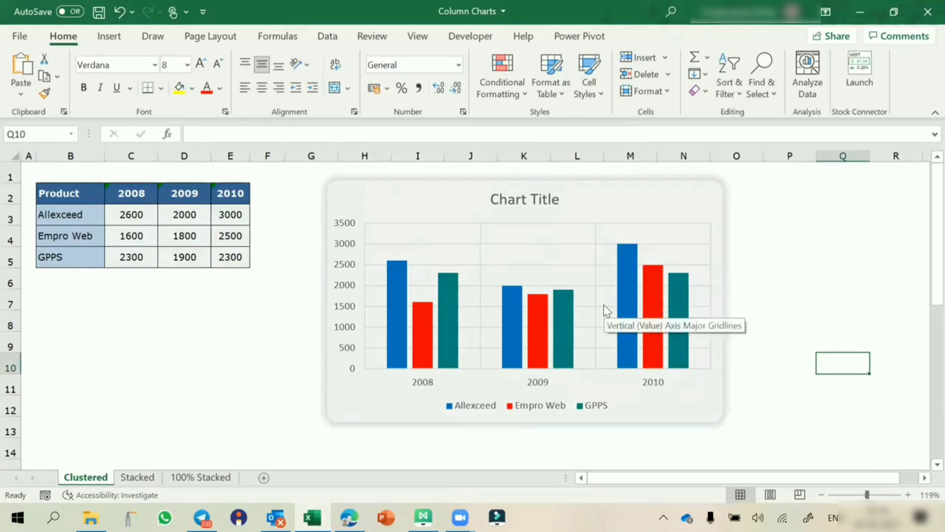
click(499, 198)
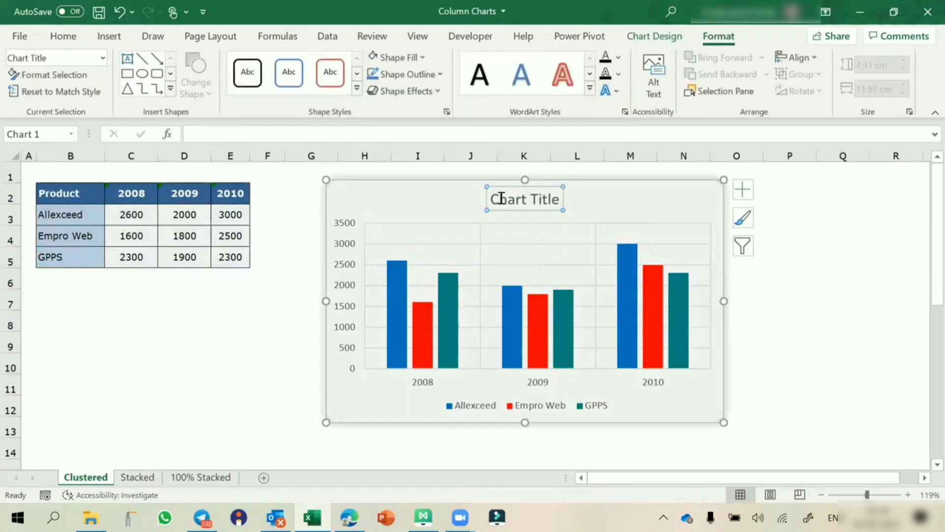
Step: Retitle the chart 'Sales Comparision' and make the title bold
text(Sales Comparision)
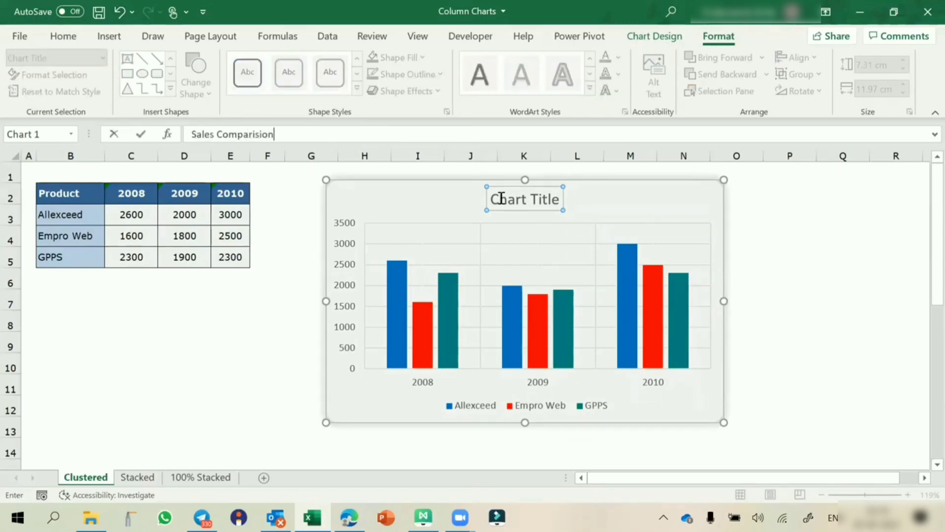
key(Return)
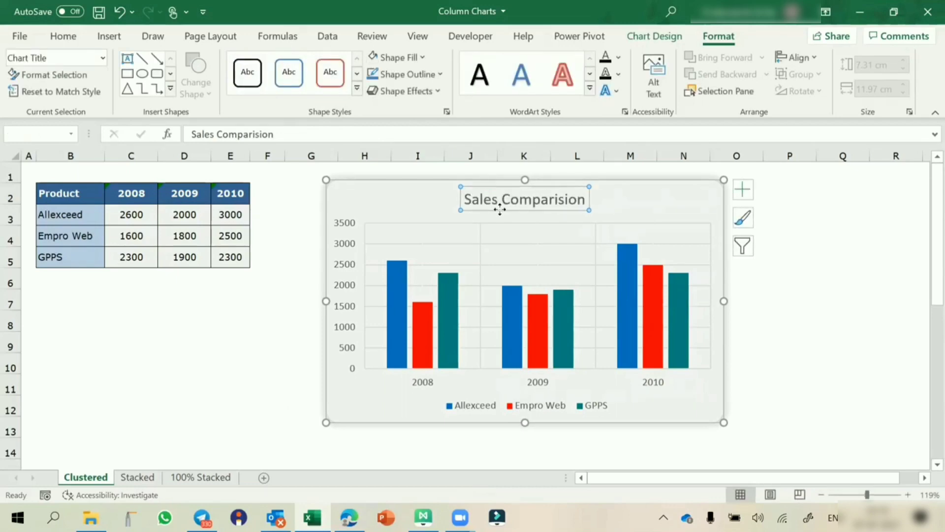
key(ctrl+b)
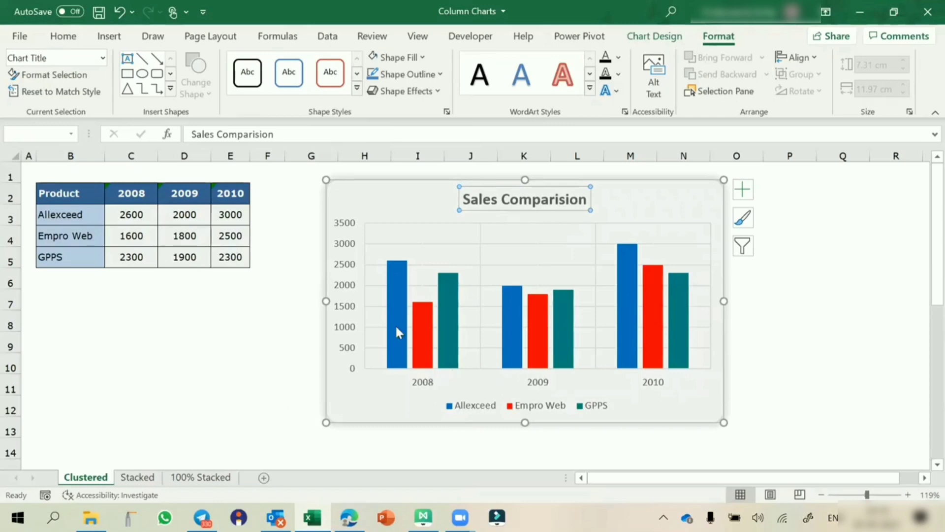
click(743, 190)
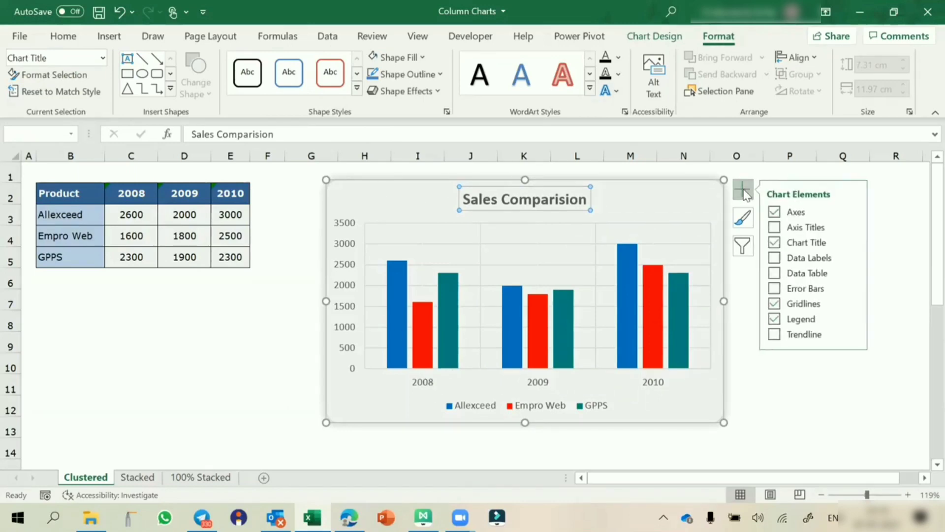
Step: Add a horizontal axis title reading 'Years'
click(852, 227)
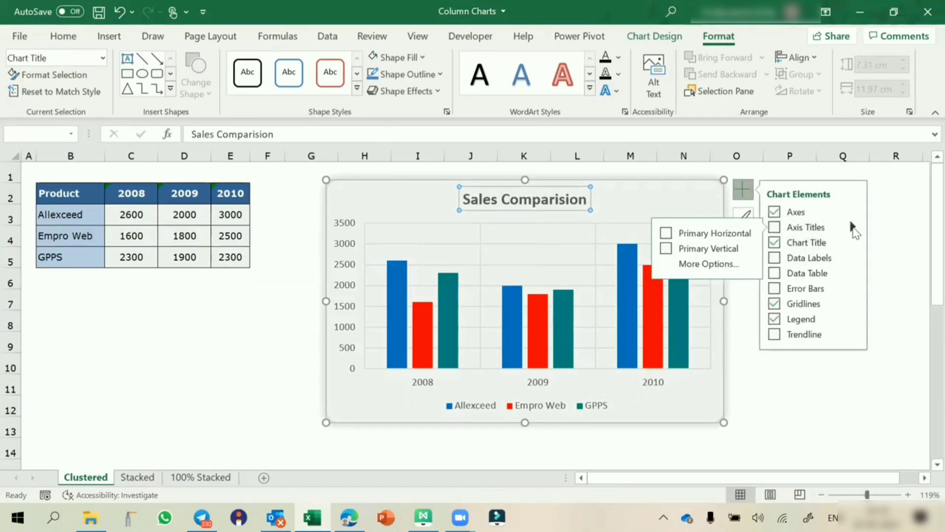
click(666, 234)
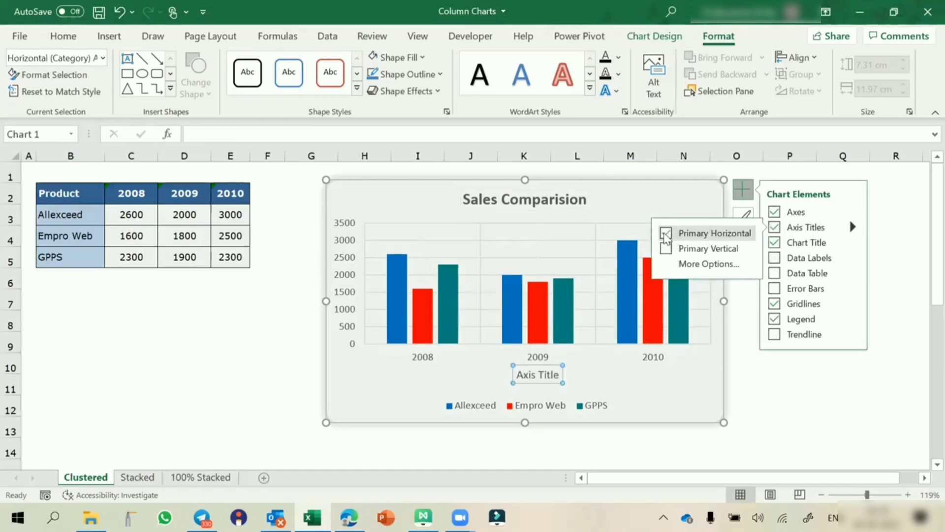
text(Years)
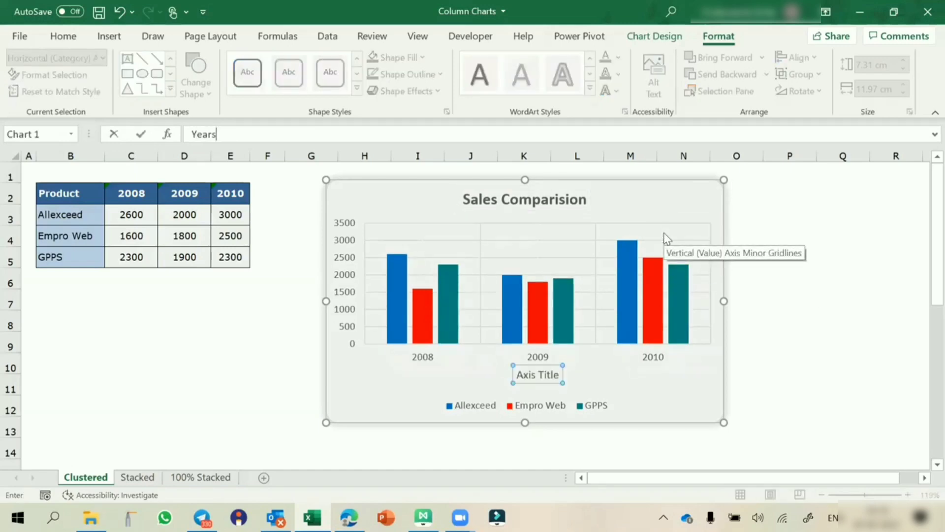
key(Return)
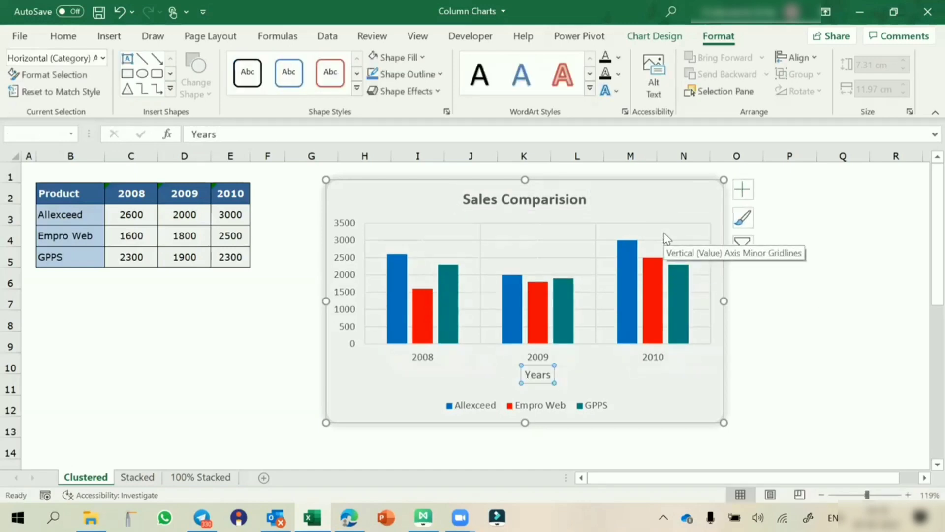
Step: Add a primary vertical axis title reading 'Sales'
click(744, 196)
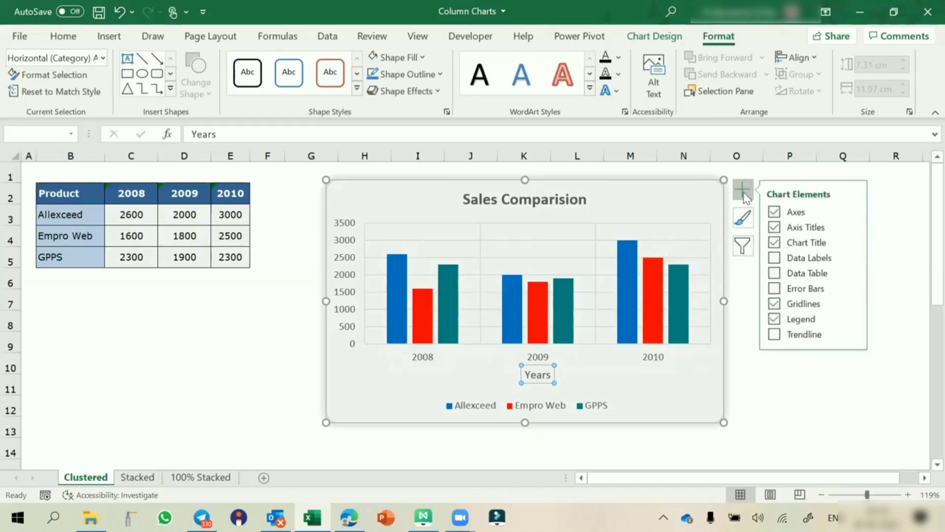
click(853, 227)
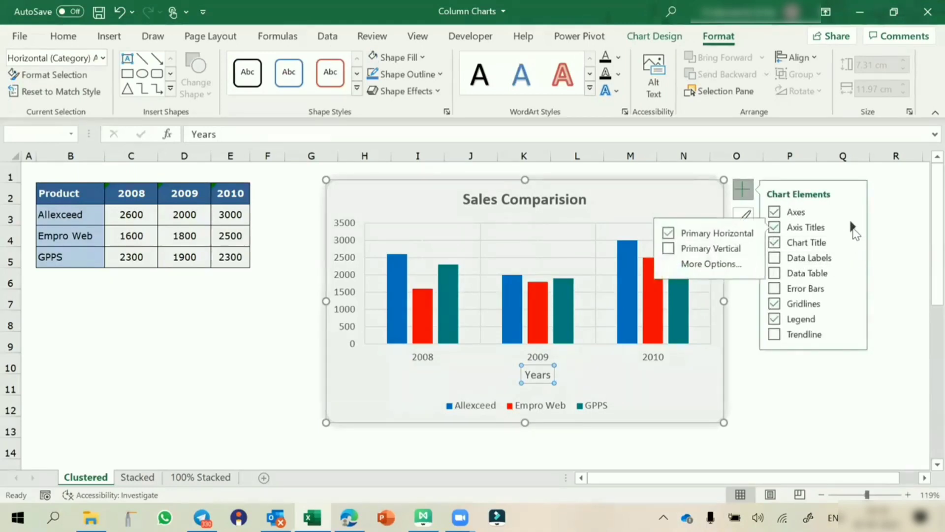
click(666, 250)
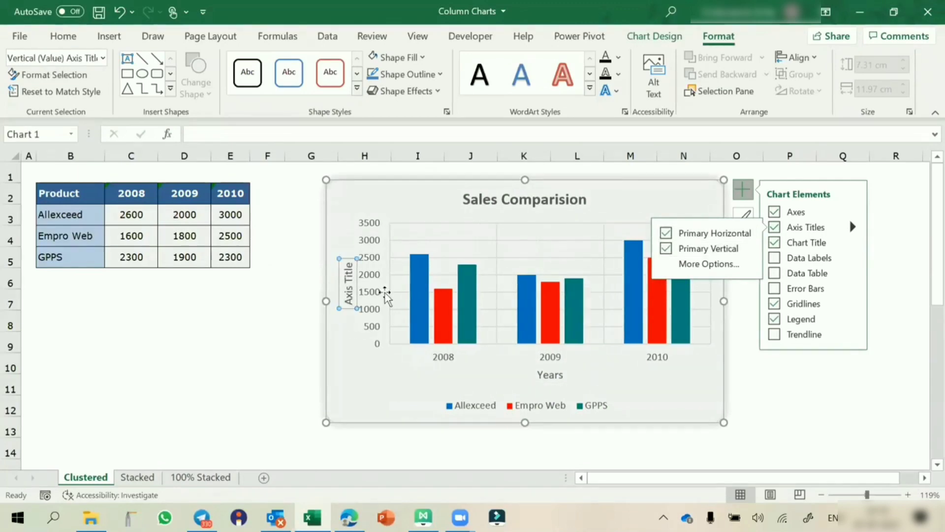
click(348, 294)
double_click(349, 293)
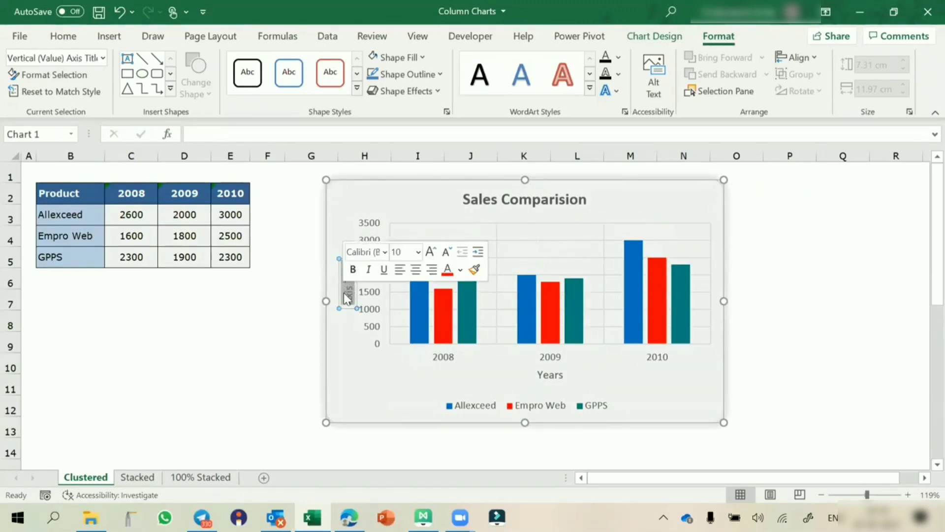
text(Sales)
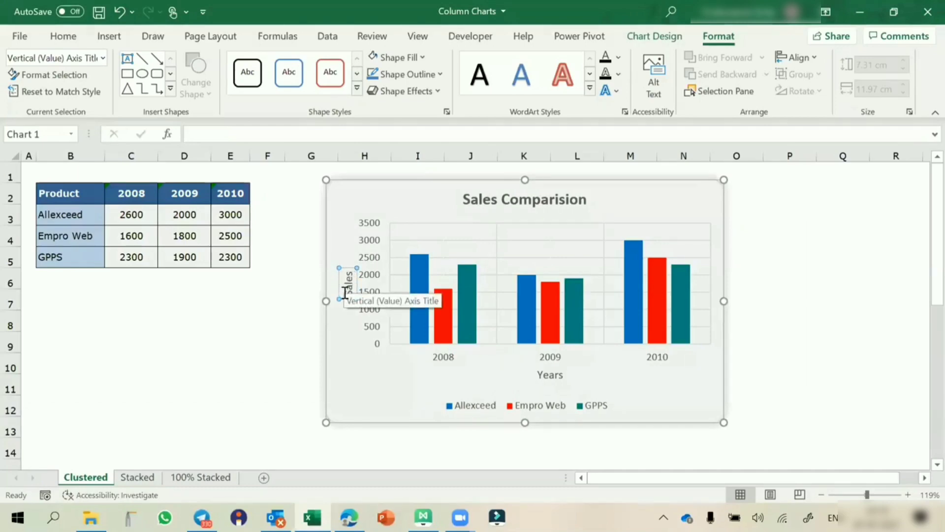
key(Return)
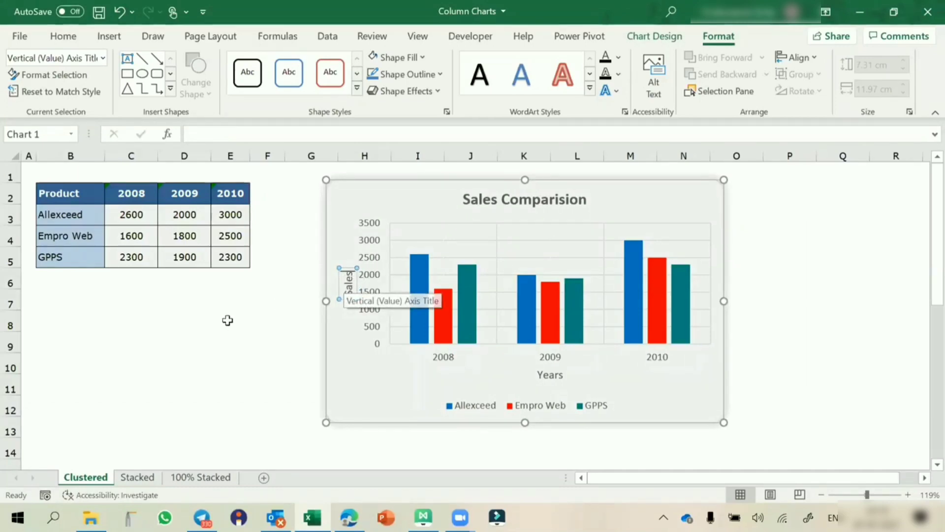
click(226, 320)
click(349, 294)
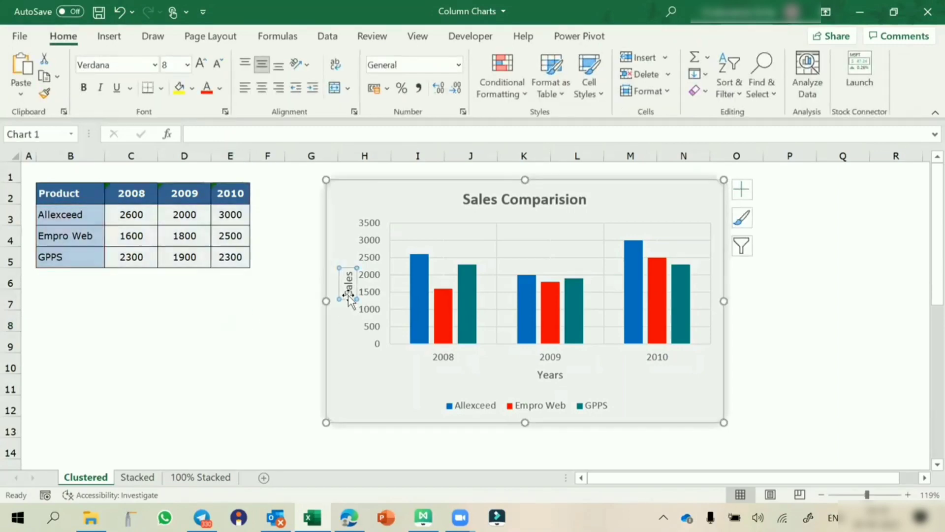
click(222, 339)
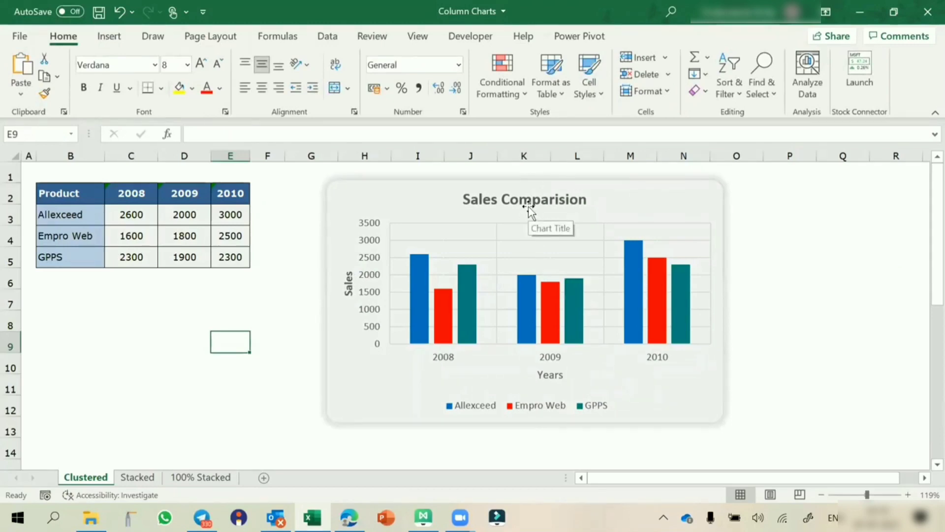
Step: Enlarge the Sales Comparision chart slightly toward the bottom-right, then go to the Stacked sheet
click(708, 417)
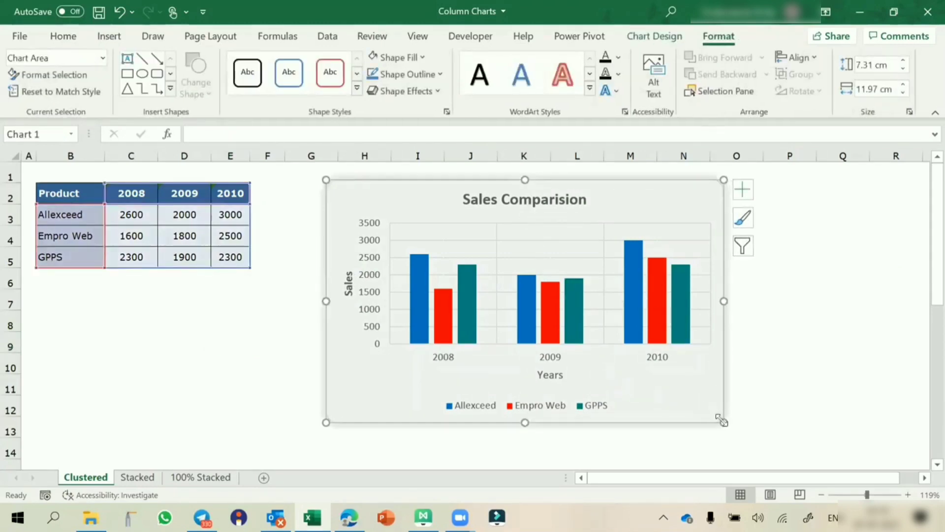
drag(721, 420, 744, 436)
click(826, 401)
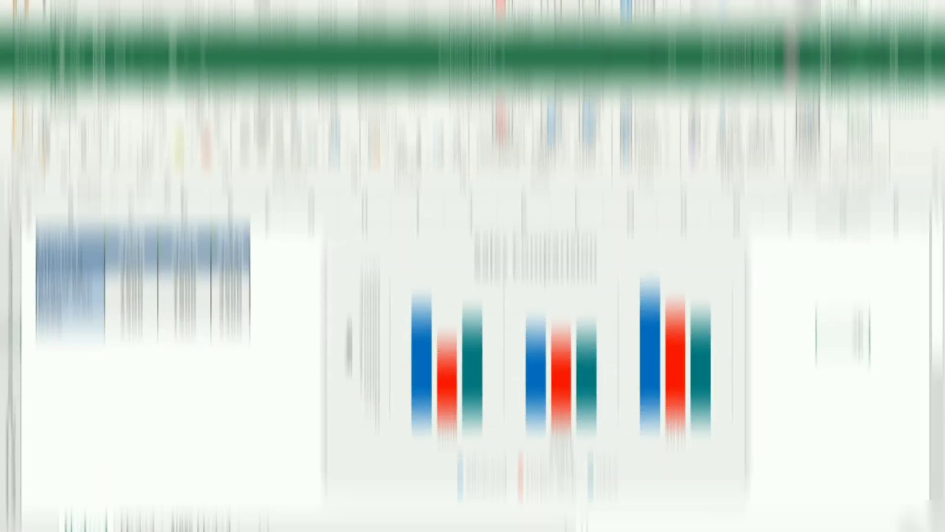
click(858, 277)
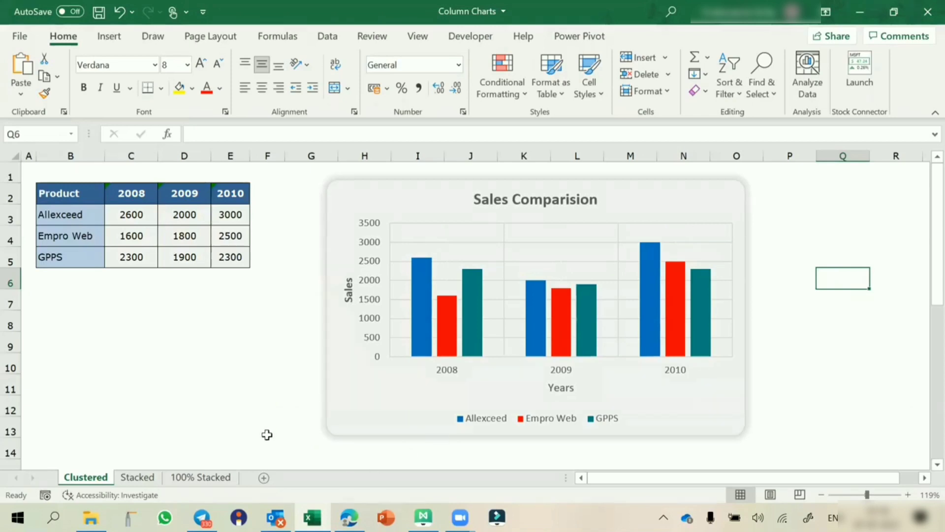
click(139, 477)
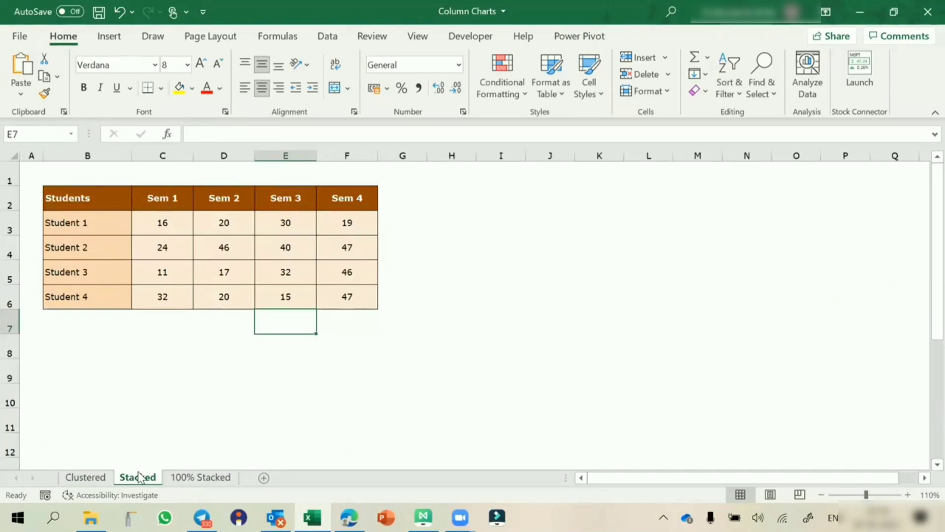
Step: Return to the Clustered sheet and check the Sales Comparision column values
click(86, 478)
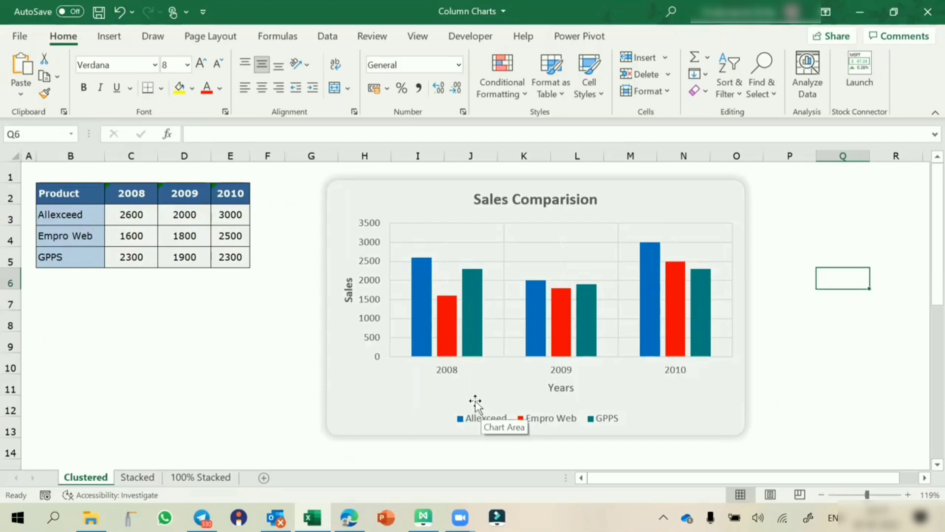
mouse_move(448, 341)
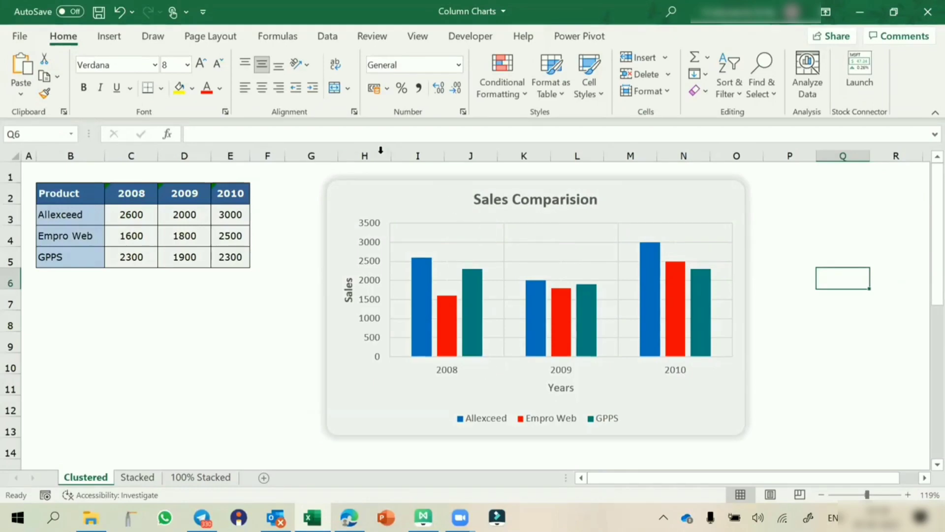
click(477, 180)
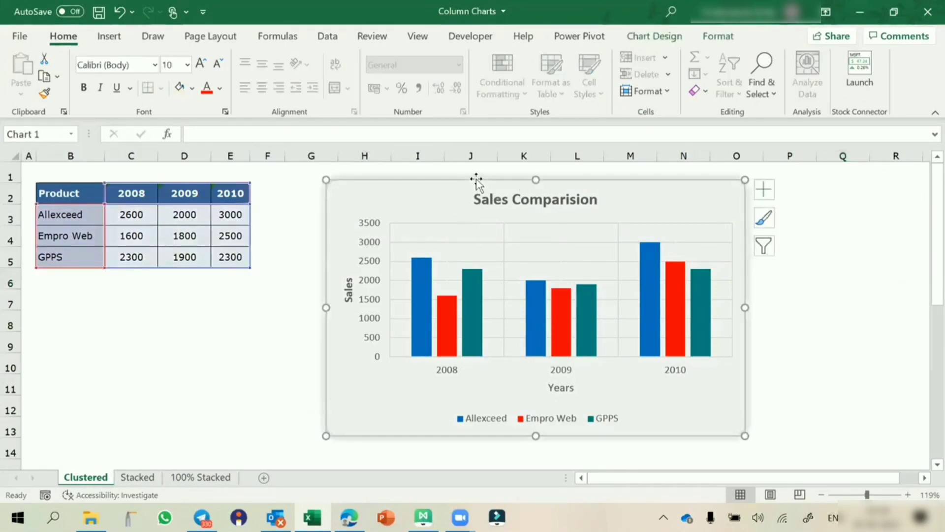
click(666, 36)
click(716, 78)
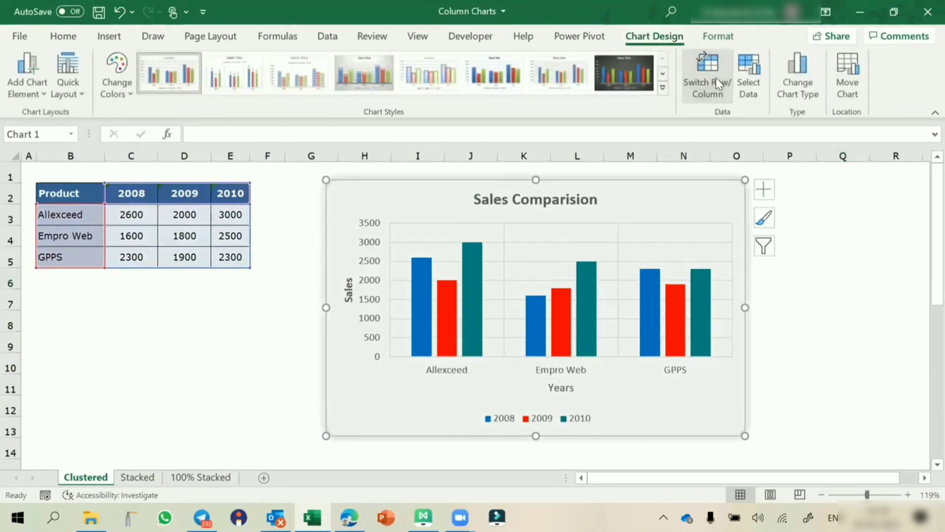
click(716, 78)
click(715, 78)
click(716, 77)
click(716, 78)
click(716, 78)
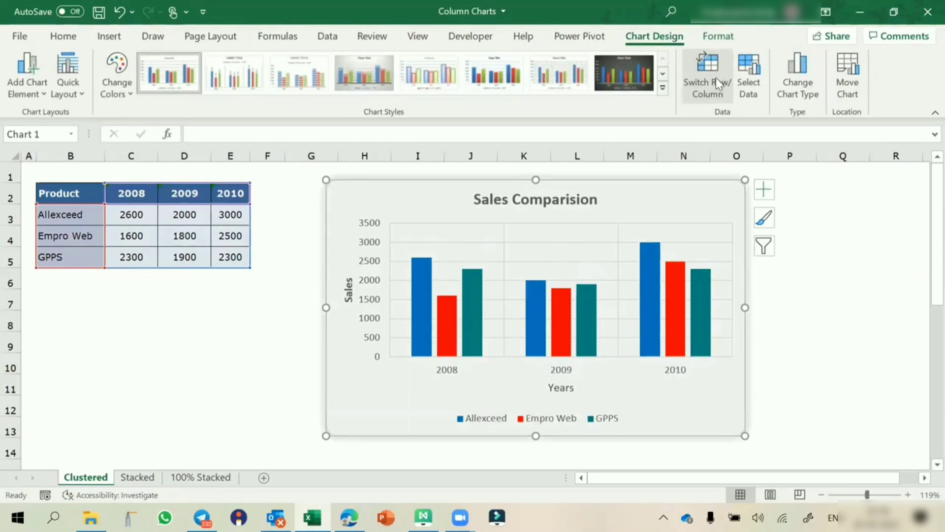
click(716, 77)
click(716, 77)
click(716, 77)
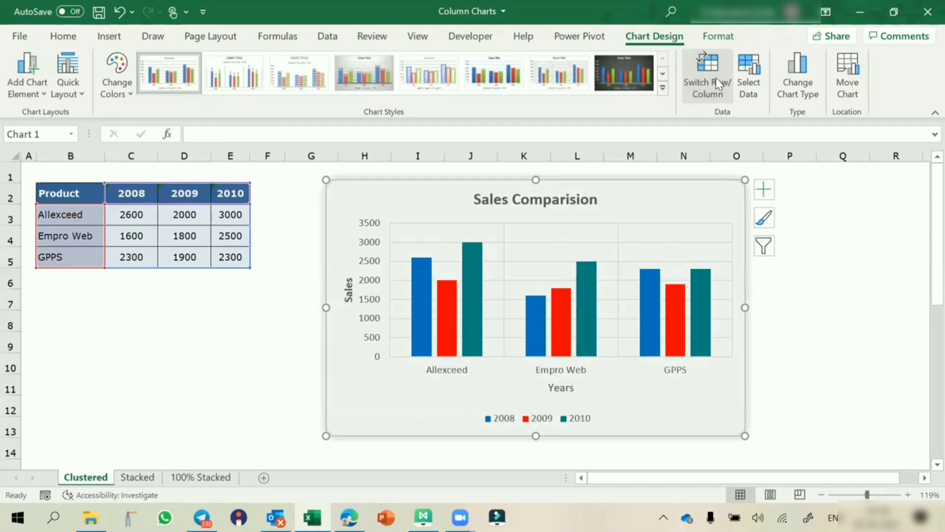
click(715, 78)
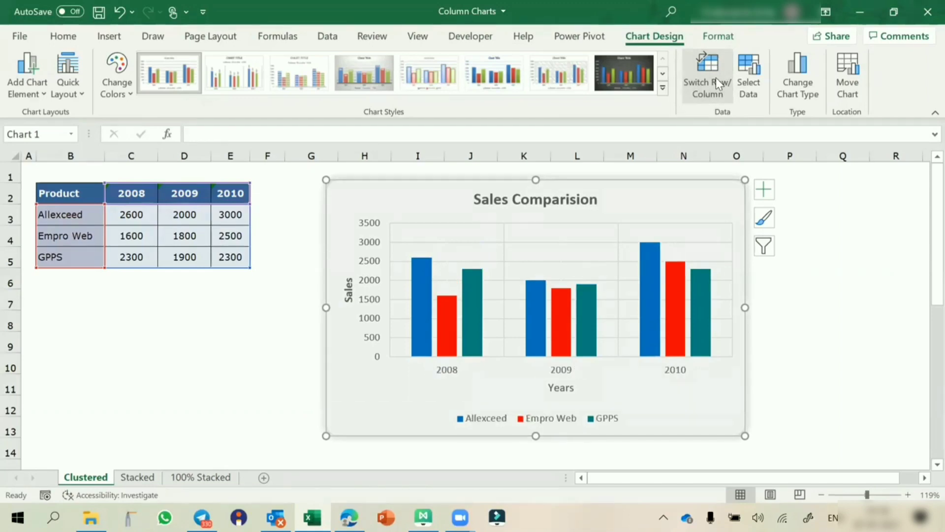
click(716, 78)
click(715, 77)
click(716, 78)
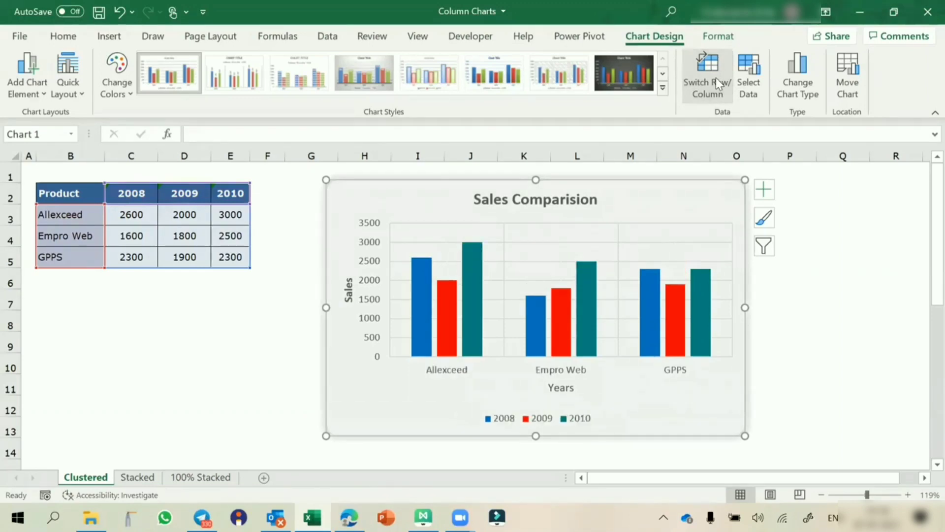
click(716, 78)
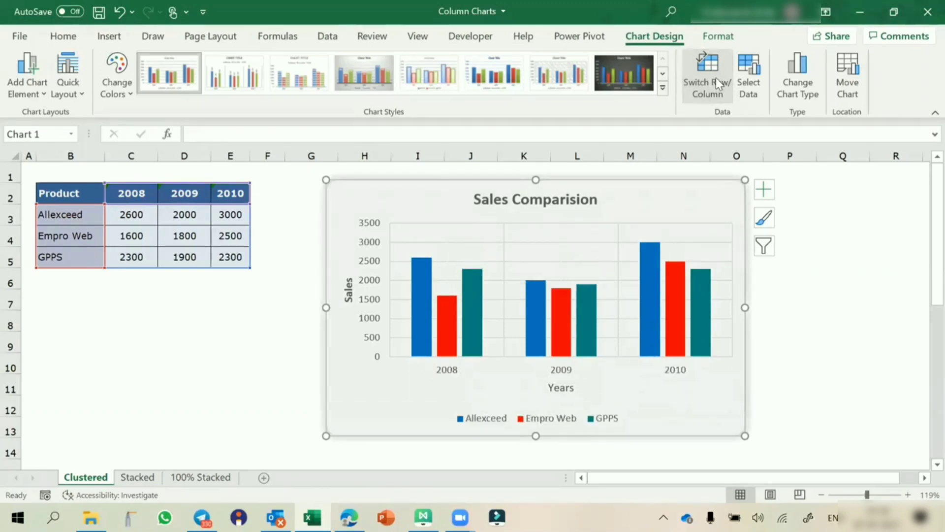
click(813, 342)
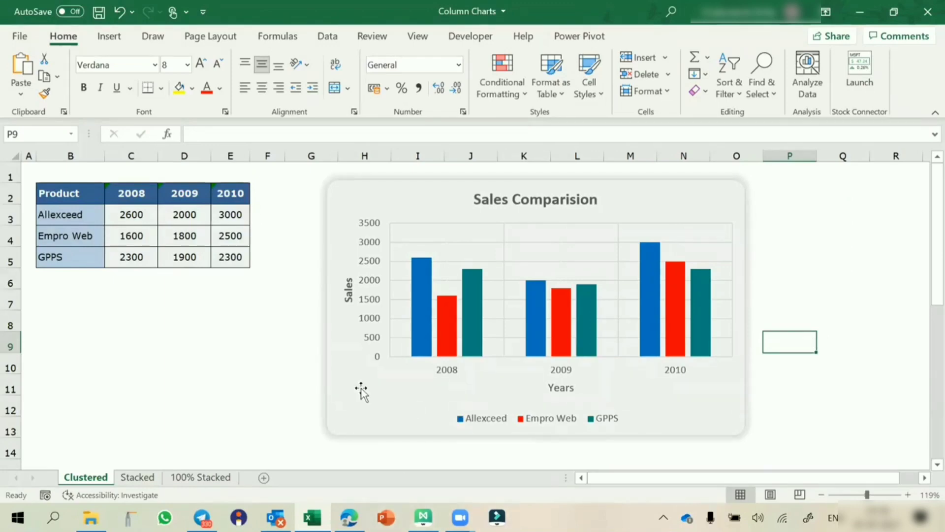
click(138, 477)
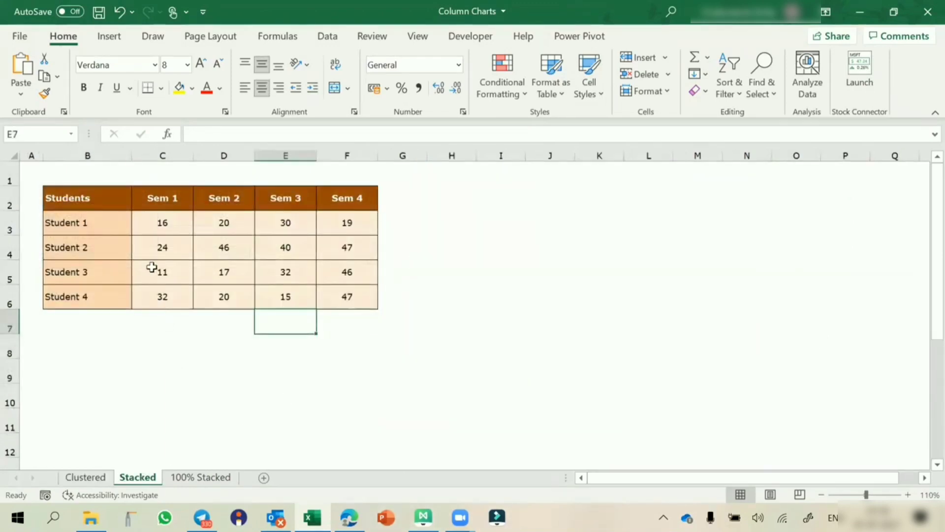
Step: Insert a stacked column chart of Student 1–4 scores for Sem 1 to Sem 4
drag(99, 231, 108, 293)
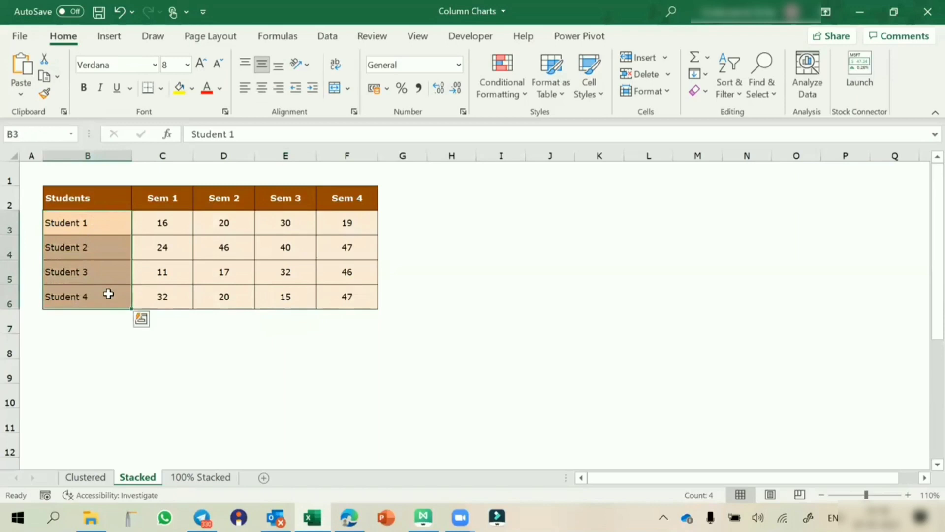
drag(169, 196, 350, 198)
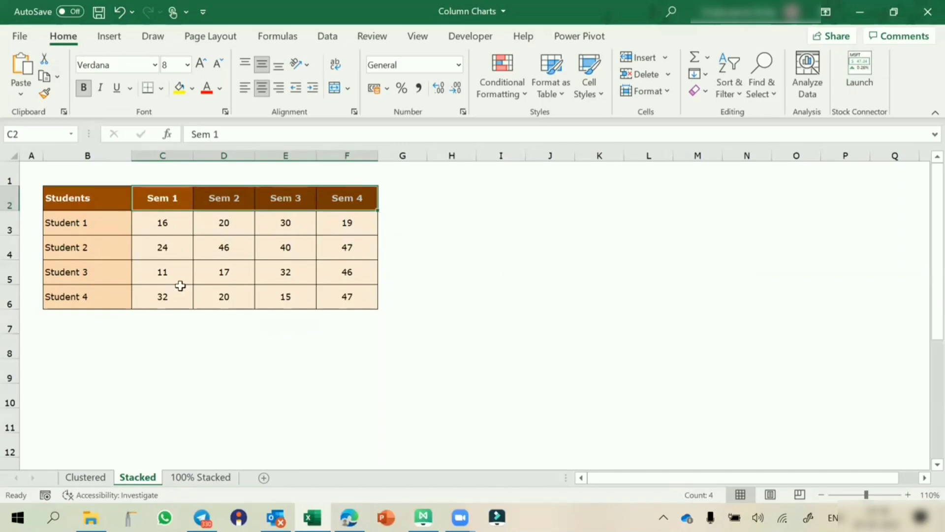
click(130, 228)
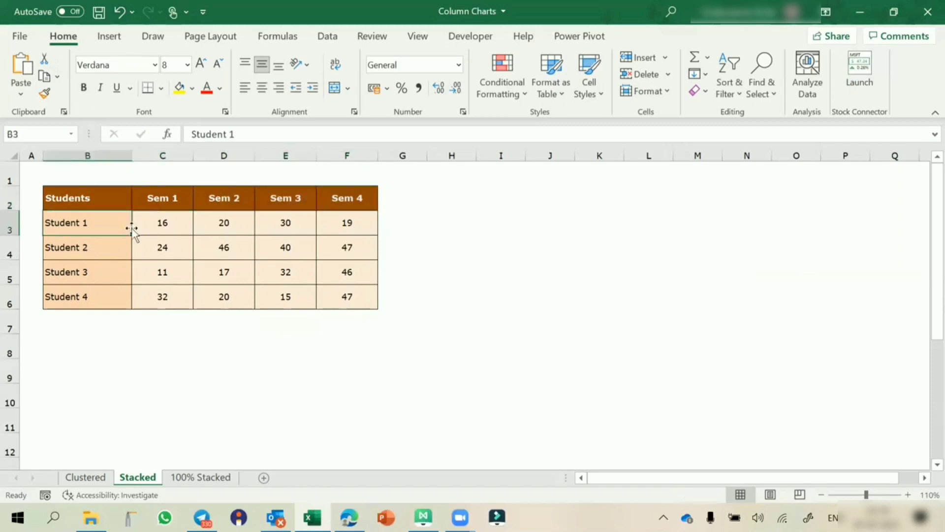
click(107, 36)
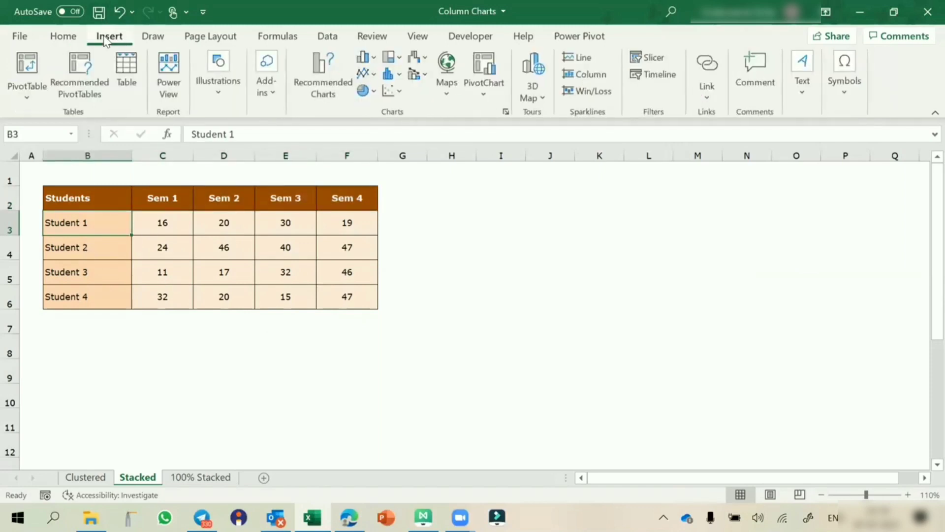
click(363, 59)
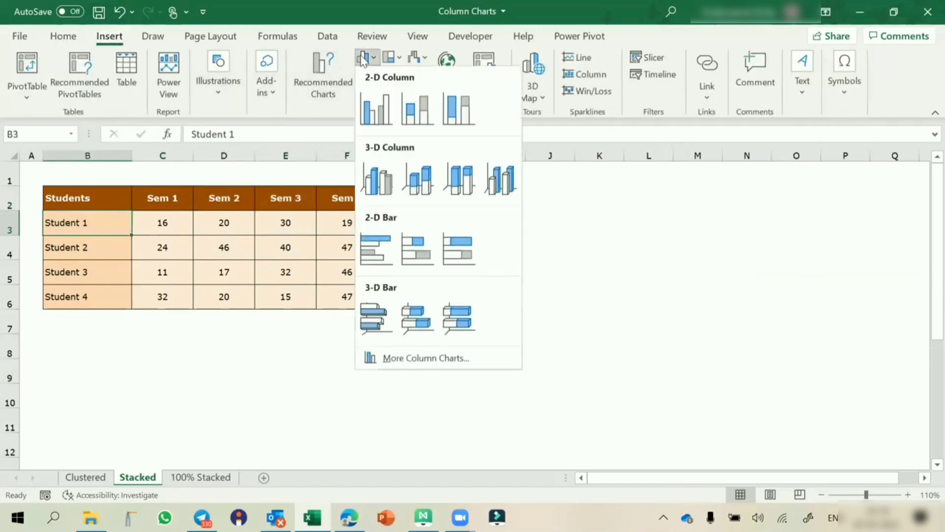
click(426, 112)
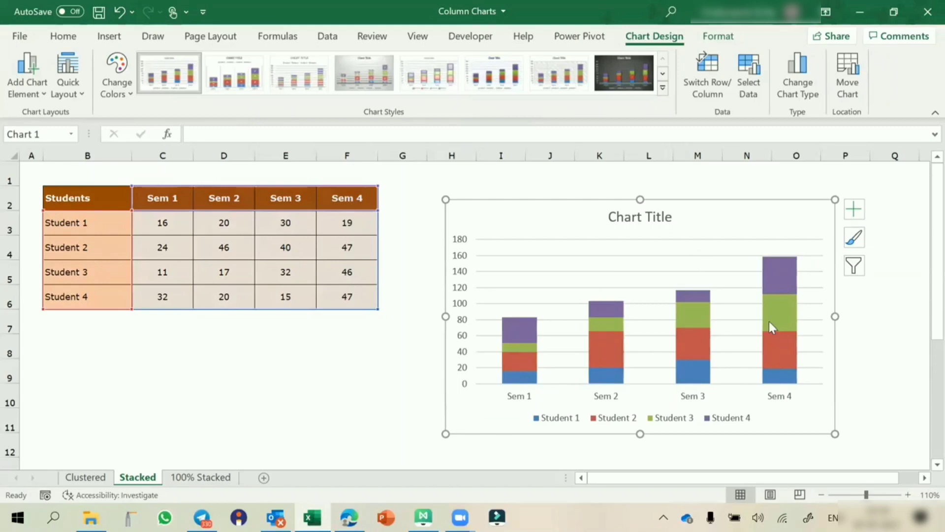
Step: Switch row/column so each student is a column stacked by semester
mouse_move(504, 369)
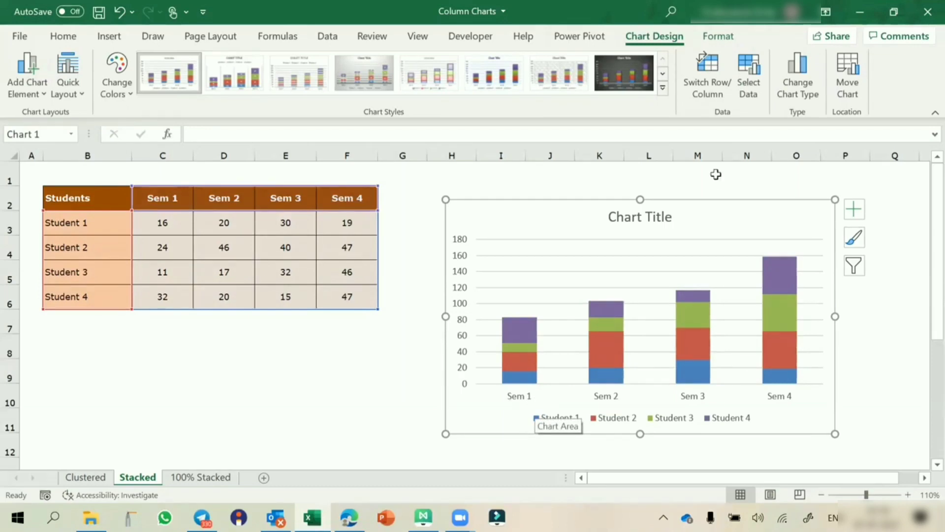
click(715, 69)
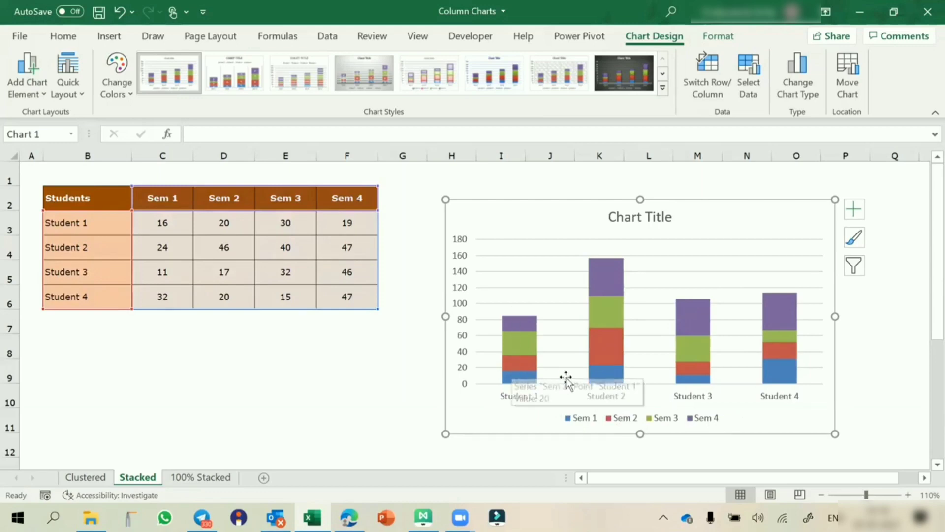
mouse_move(781, 380)
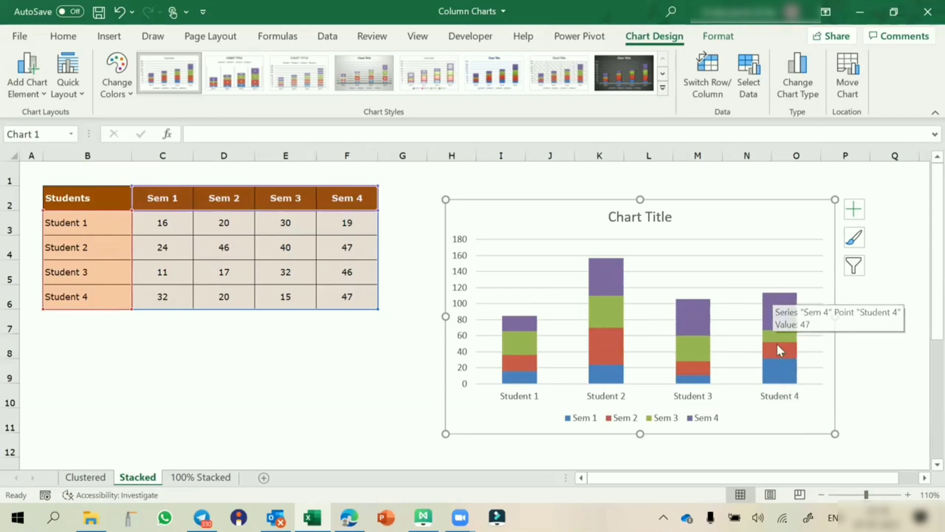
click(854, 209)
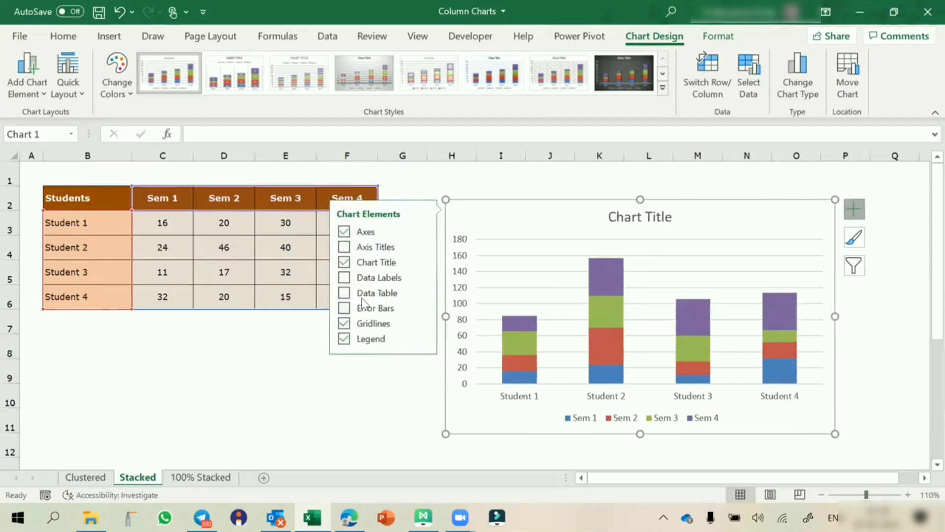
Step: Add centred data labels to each segment of the stacked student chart
click(215, 360)
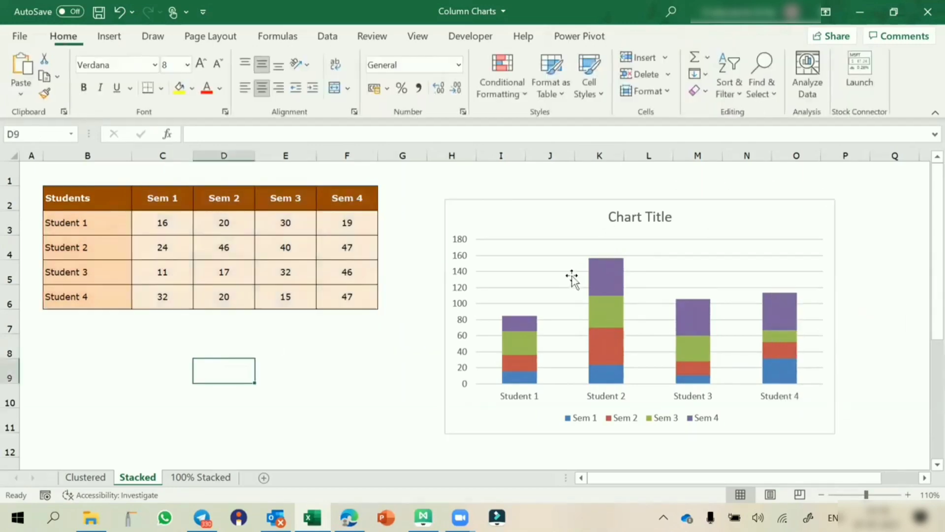
click(763, 201)
click(854, 209)
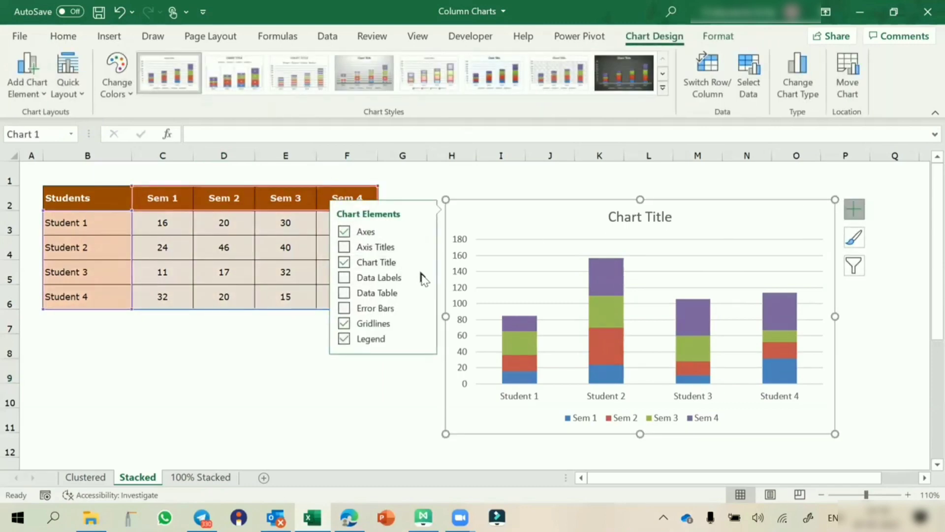
mouse_move(422, 277)
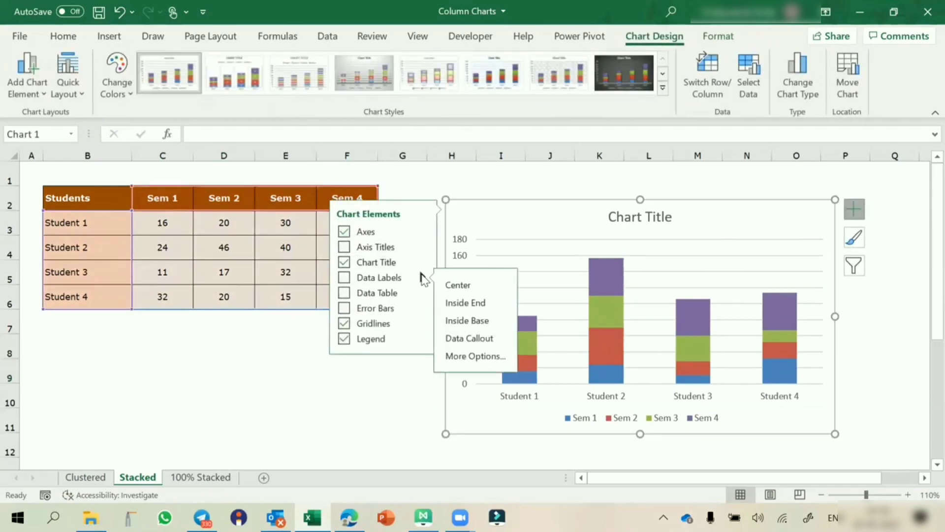
click(468, 289)
Step: Add Outside End data labels to the Clustered sheet's Sales Comparision chart, then return to Stacked
click(85, 477)
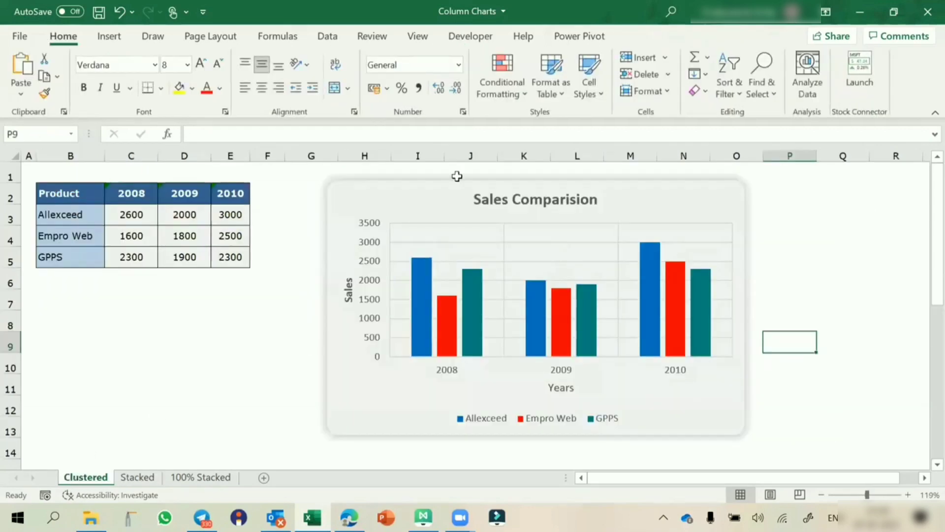
click(439, 187)
click(775, 192)
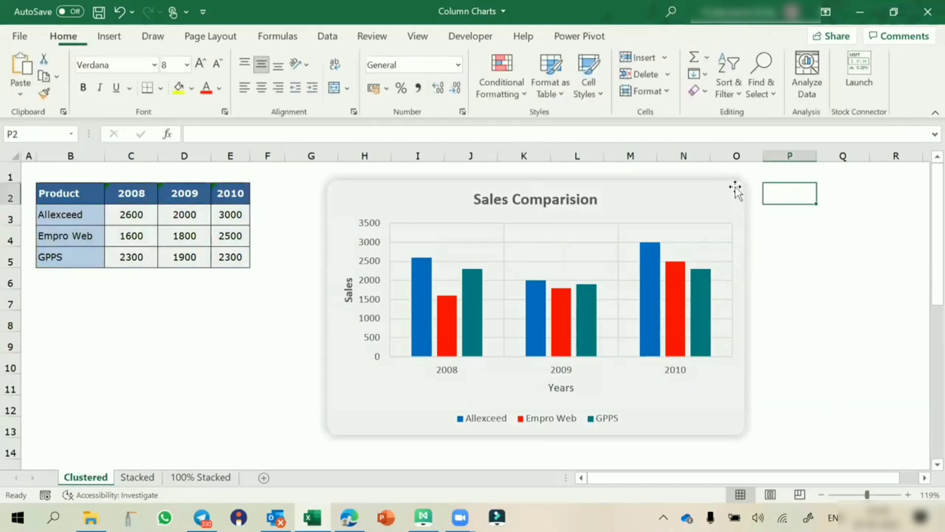
click(725, 187)
click(762, 189)
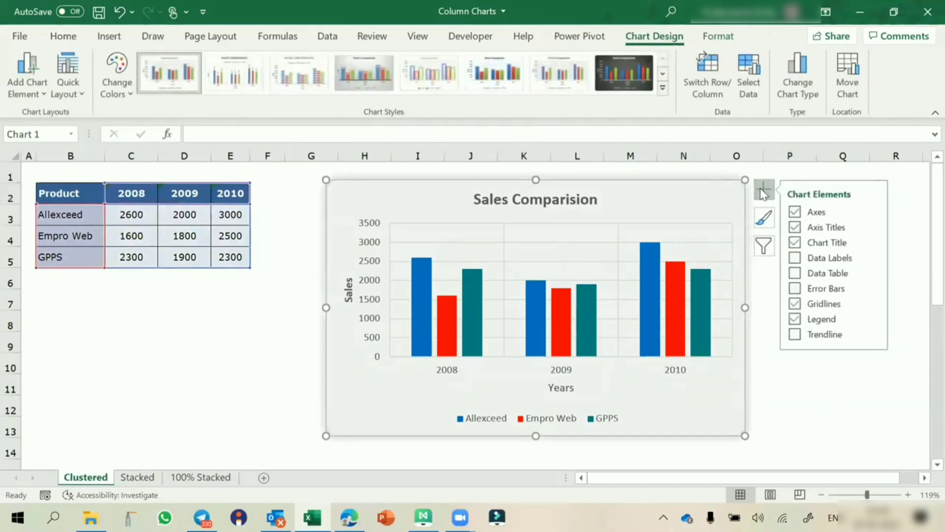
click(874, 257)
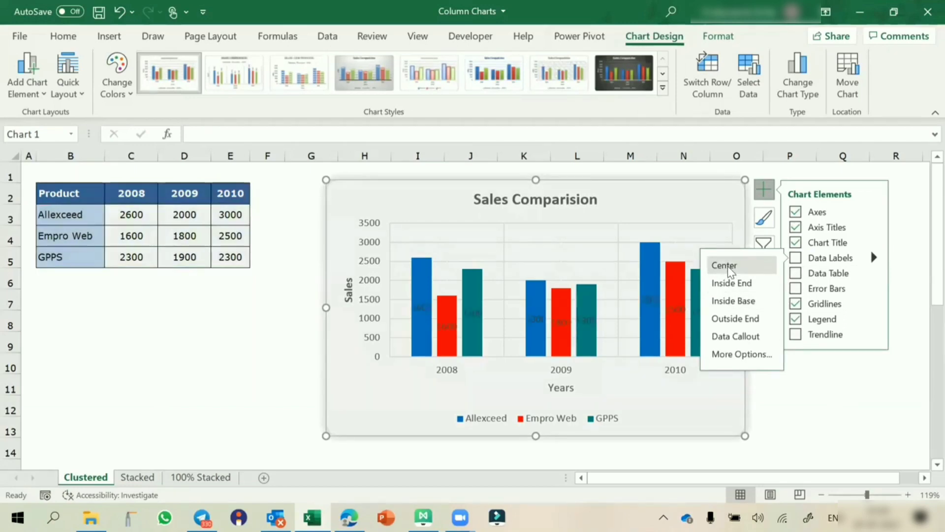
click(731, 319)
click(267, 398)
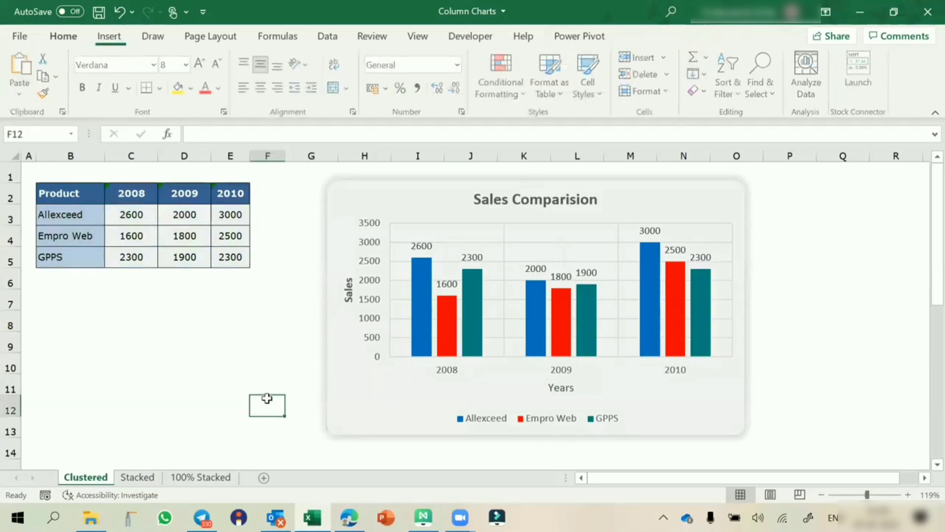
click(137, 477)
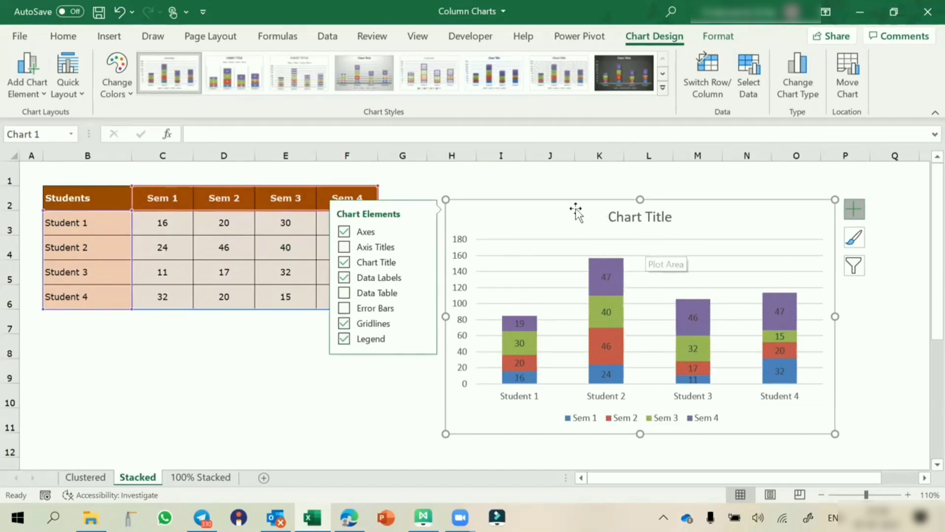
Step: Nudge the stacked chart up-left and open the 100% Stacked sheet
drag(571, 205, 547, 197)
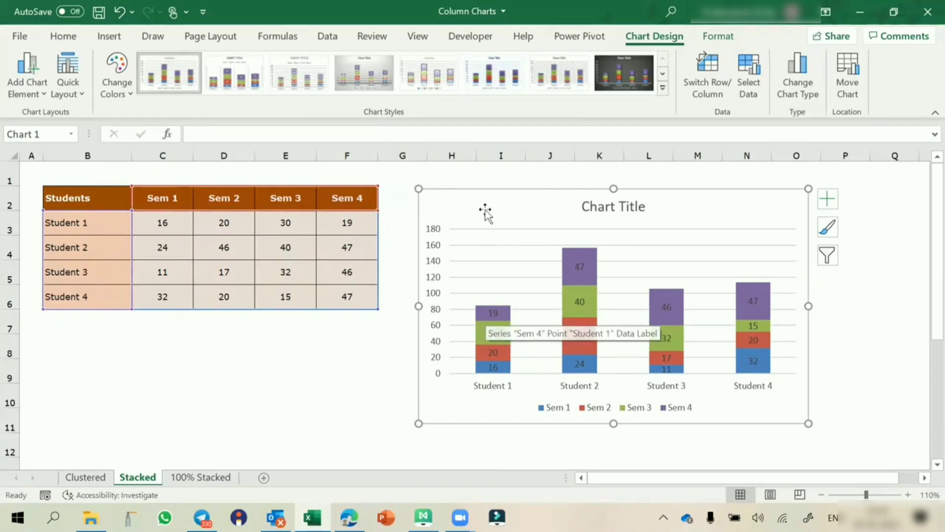
click(187, 477)
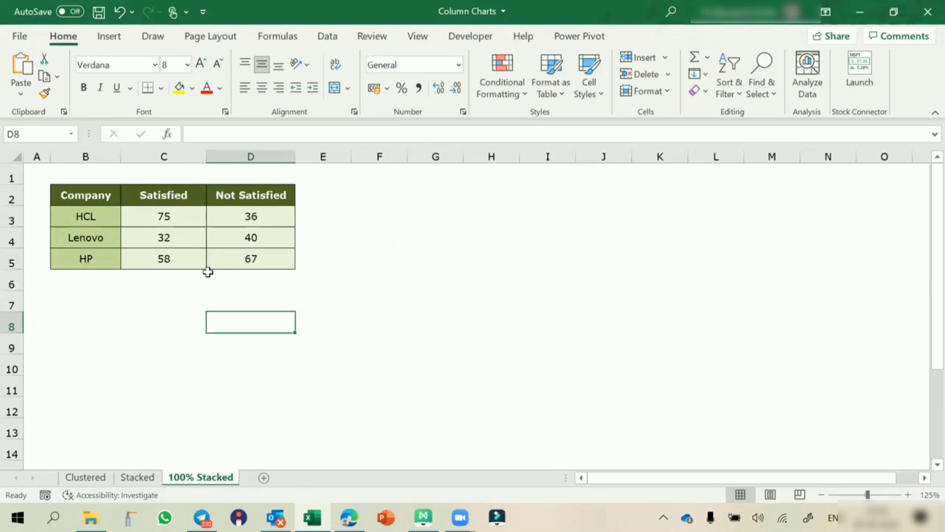
drag(91, 217, 90, 271)
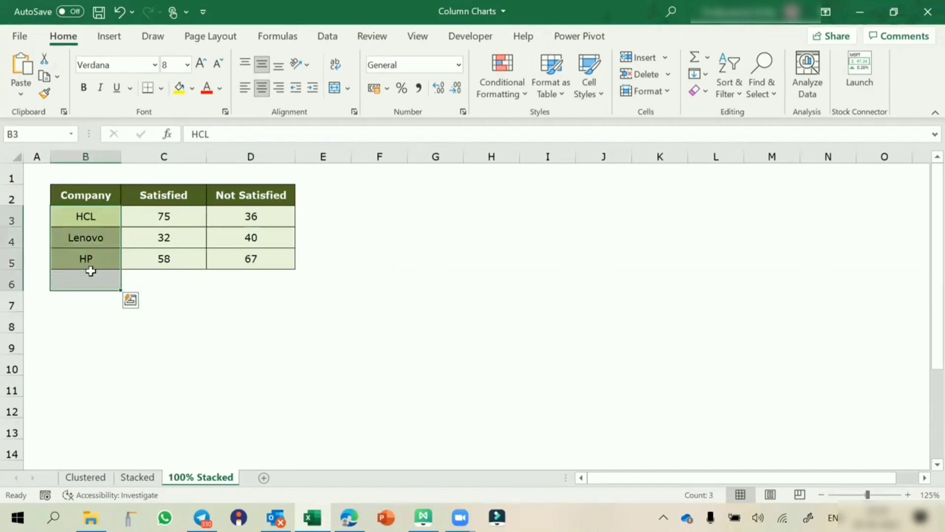
click(165, 215)
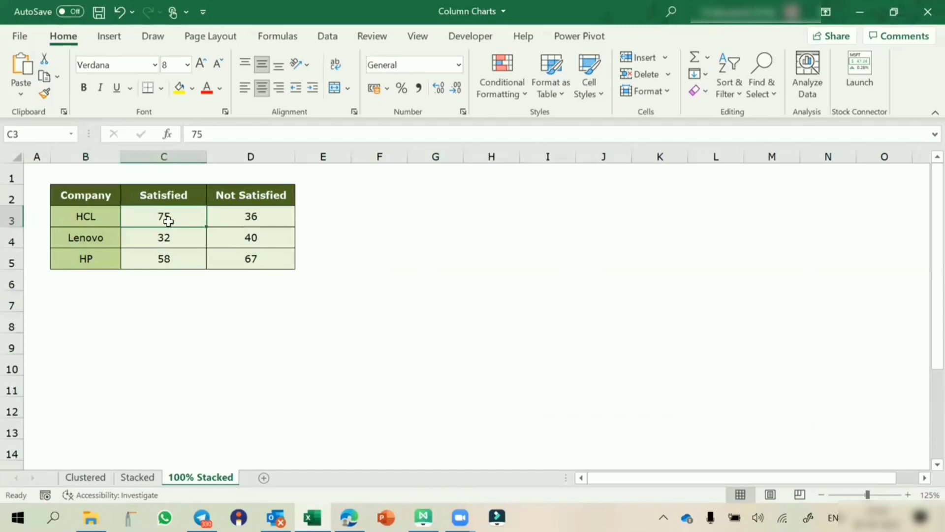
click(245, 216)
click(114, 238)
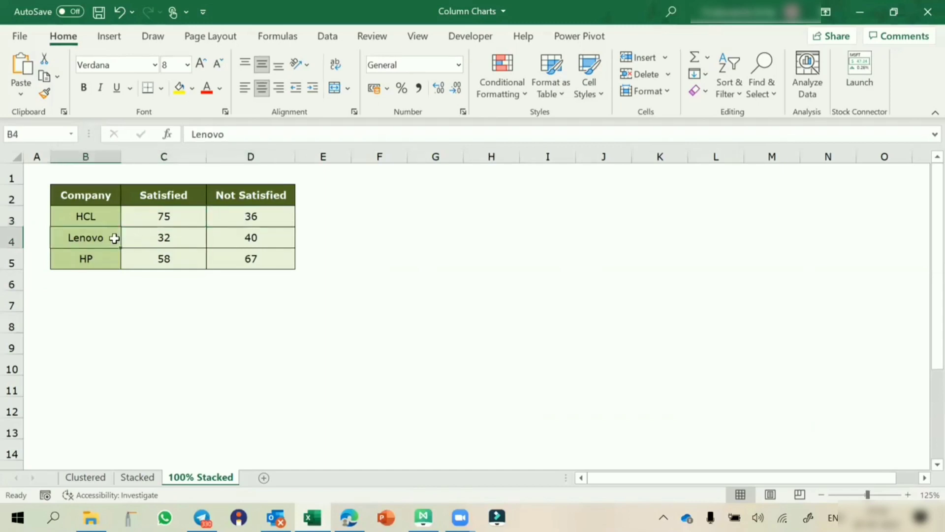
click(148, 238)
click(217, 236)
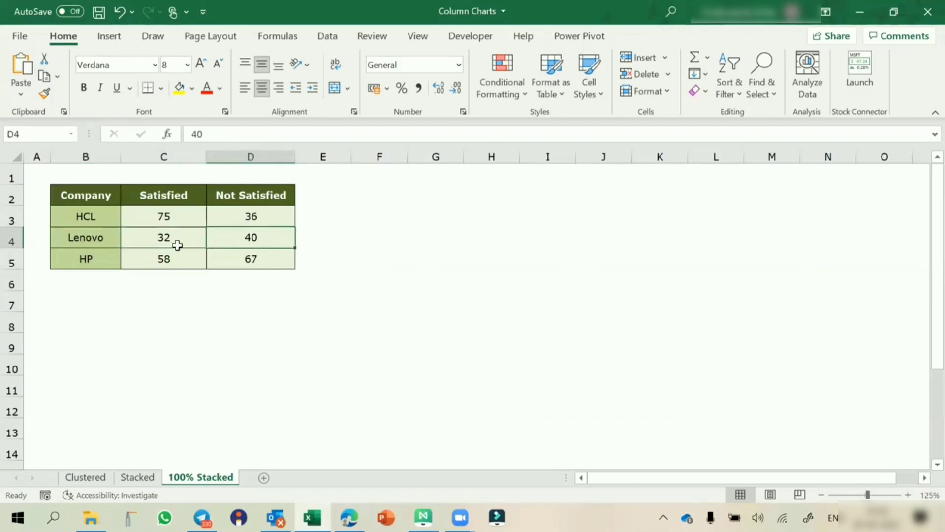
click(94, 257)
click(139, 261)
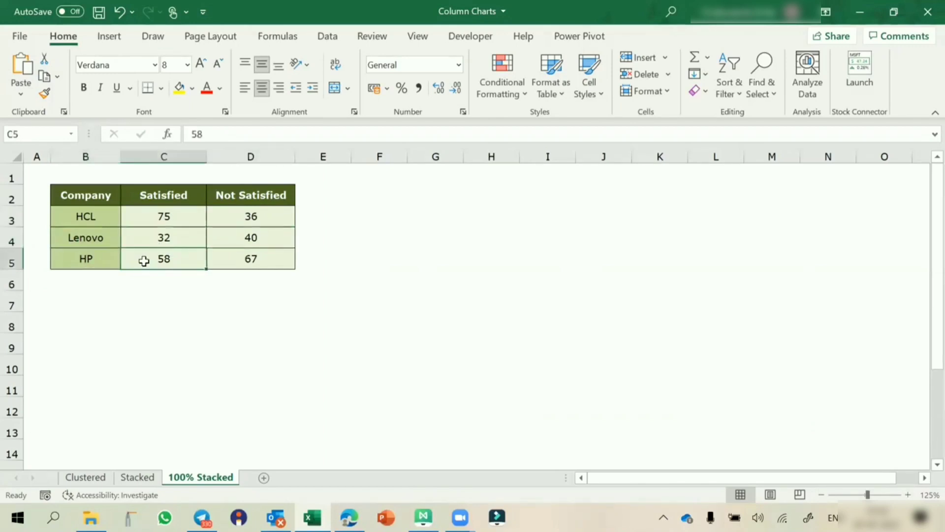
click(228, 261)
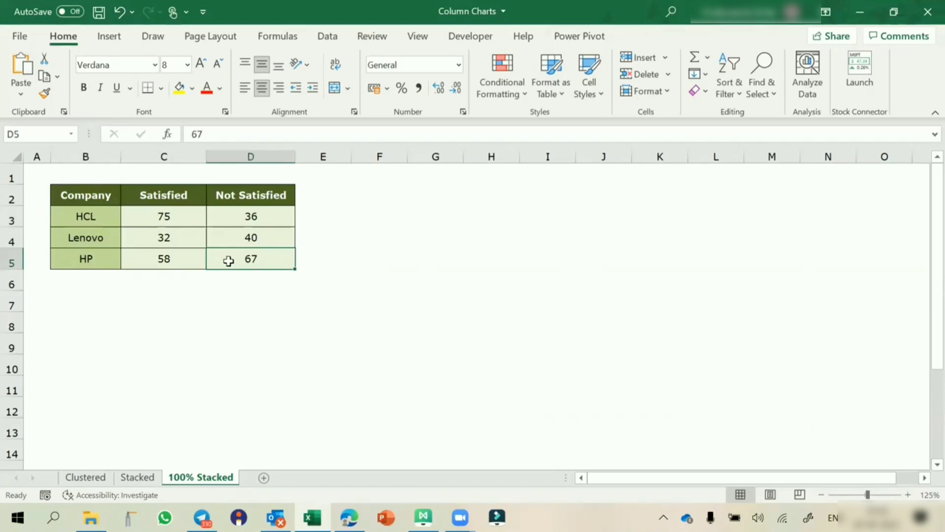
click(161, 237)
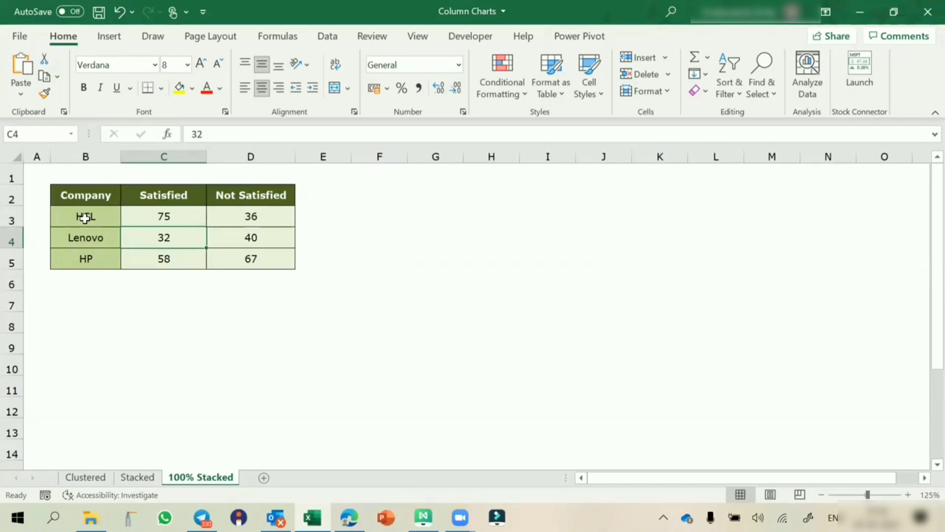
Step: Insert a 100% stacked column chart of HCL, Lenovo and HP satisfaction beside the table
click(110, 37)
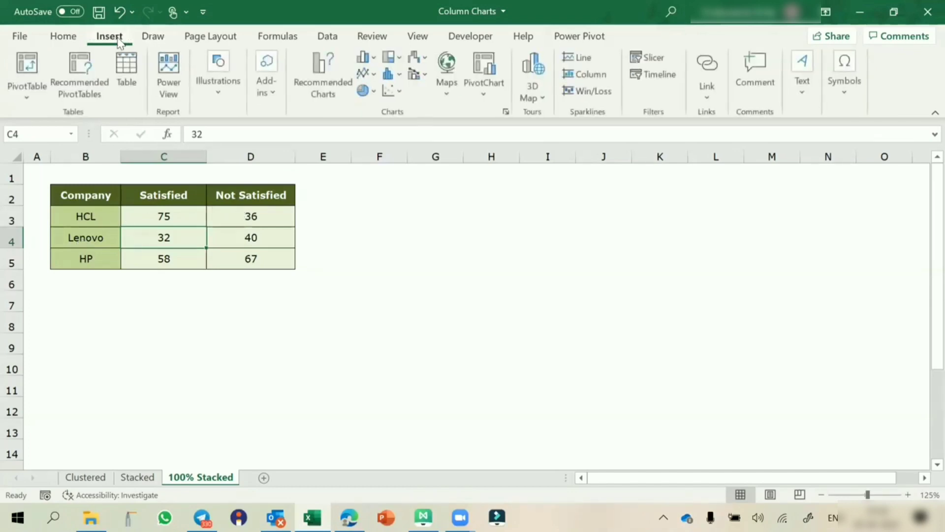
click(374, 59)
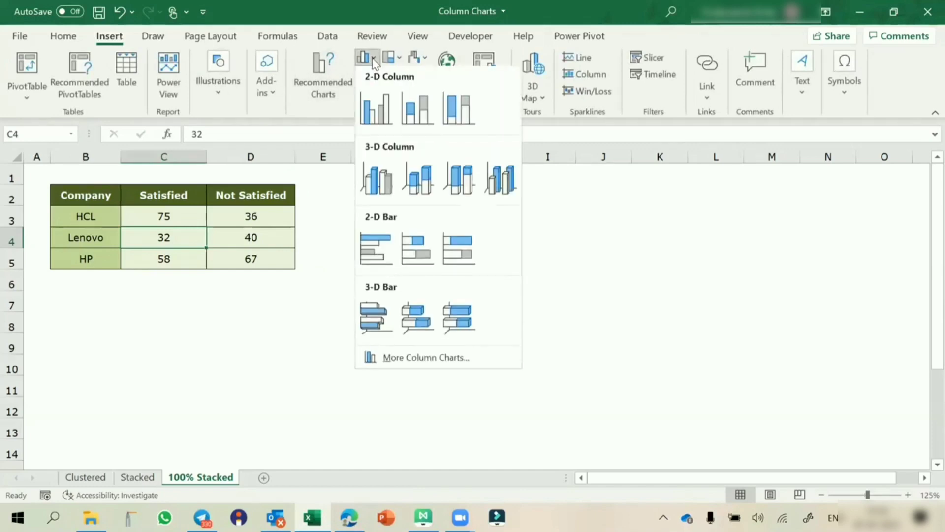
click(457, 112)
drag(398, 186, 482, 196)
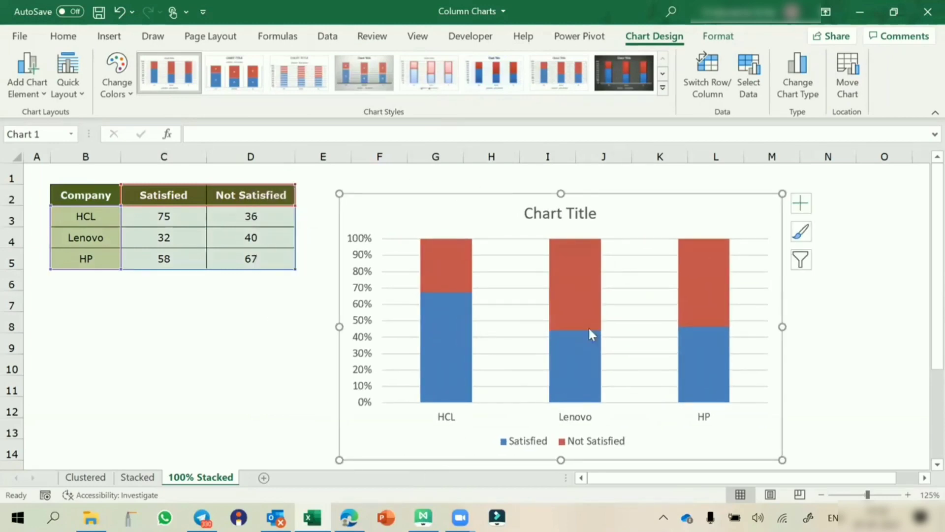
click(437, 364)
click(452, 278)
click(447, 314)
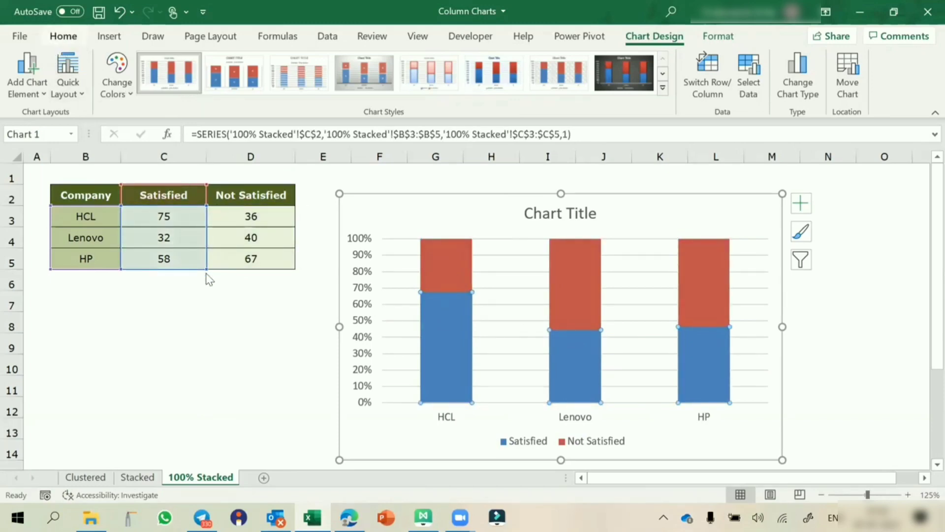
Step: Fill the Satisfied columns teal and the Not Satisfied columns red
click(251, 343)
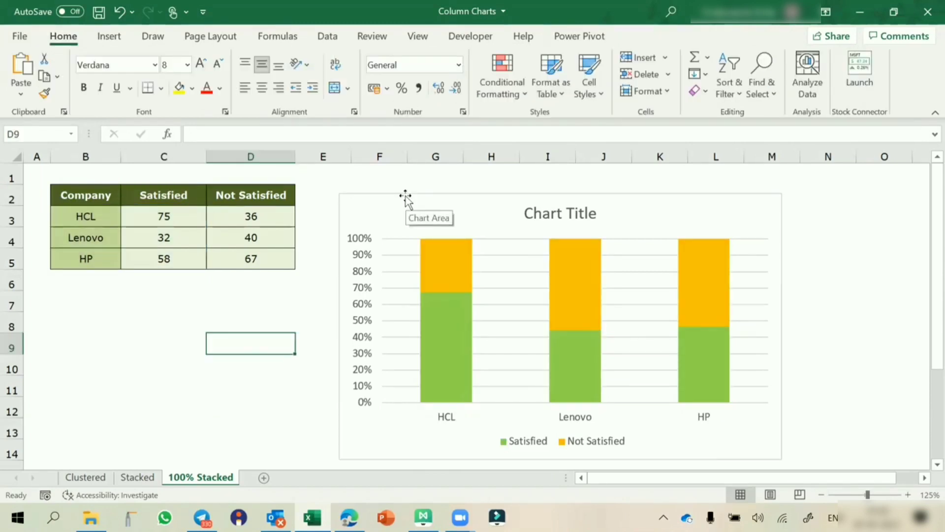
click(446, 329)
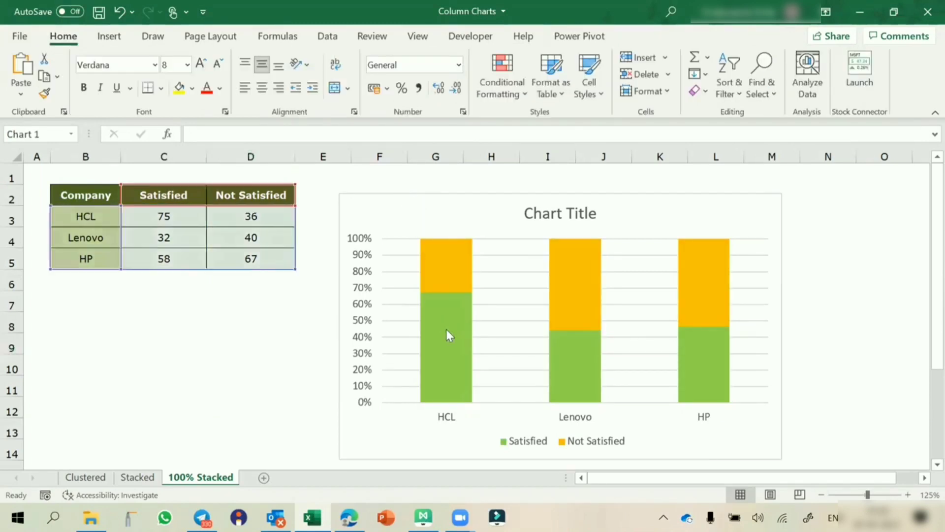
click(446, 329)
click(192, 88)
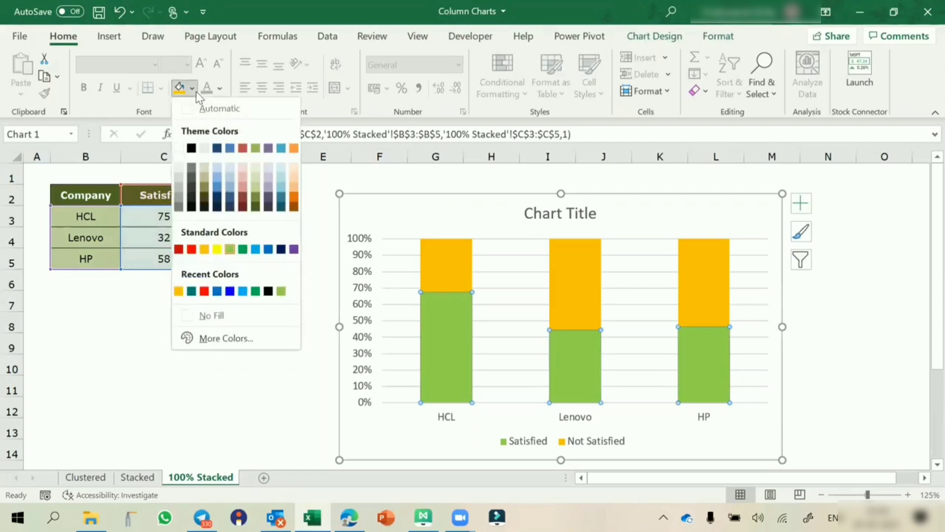
click(190, 290)
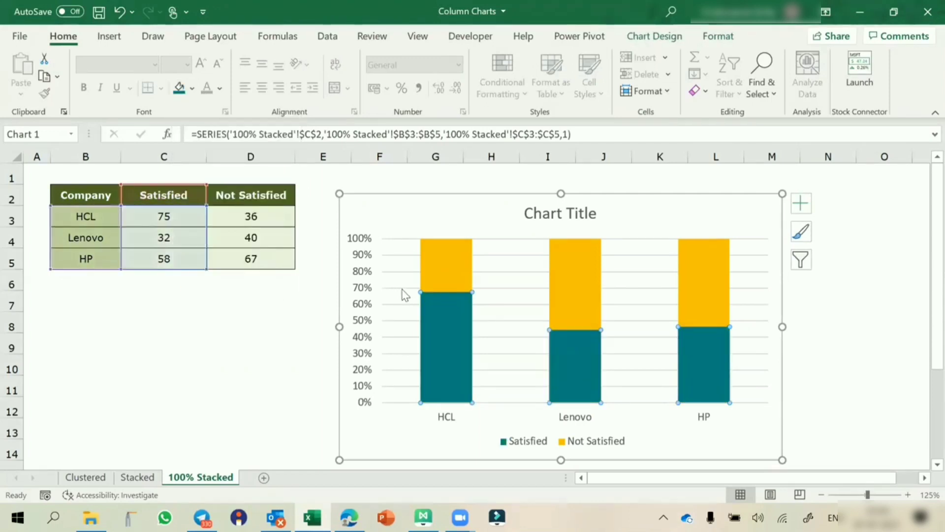
click(437, 276)
click(193, 90)
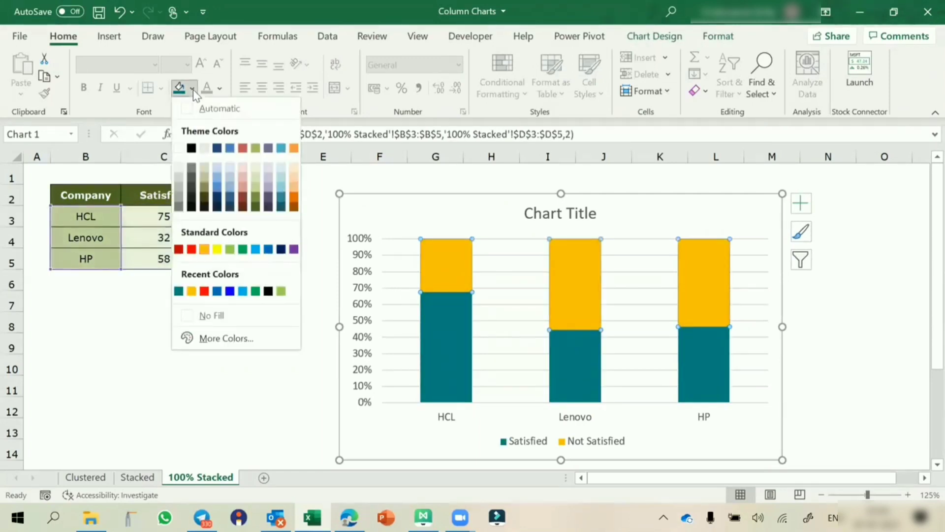
click(205, 291)
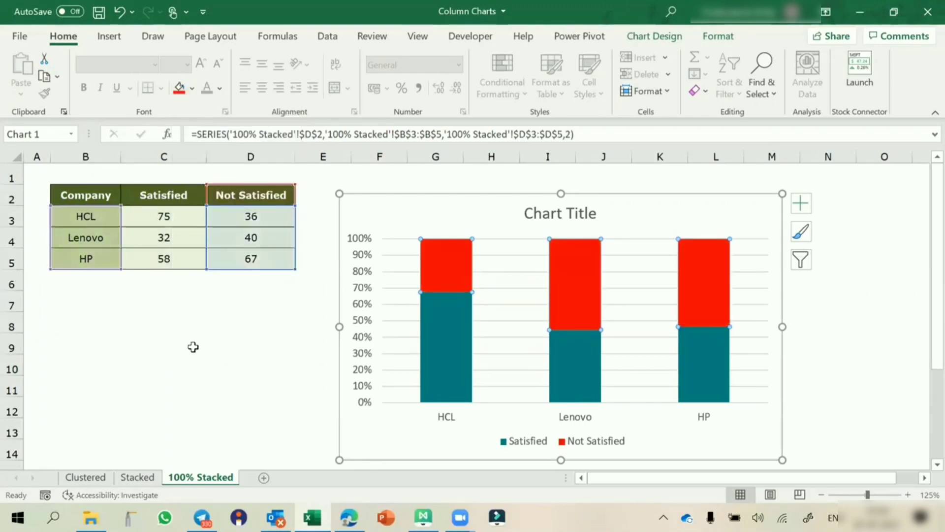
click(193, 347)
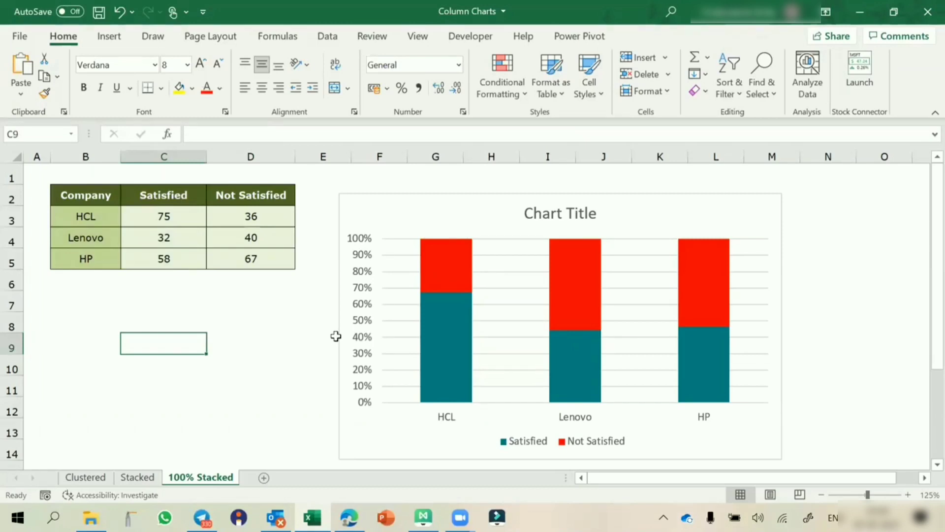
click(264, 364)
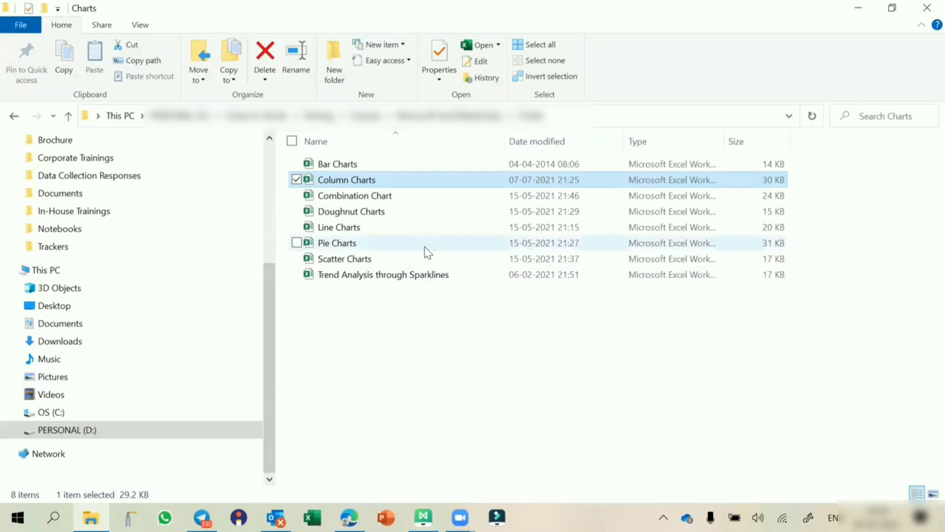
Step: Double-click Line Charts in the Charts folder to open it in Excel
double_click(346, 231)
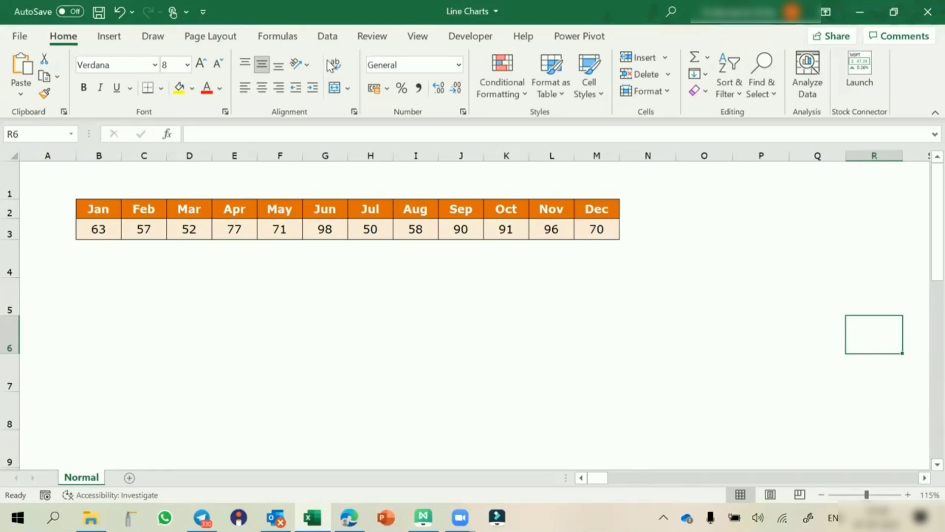
Step: Insert a basic 2-D line chart of the Jan–Dec monthly values
click(130, 234)
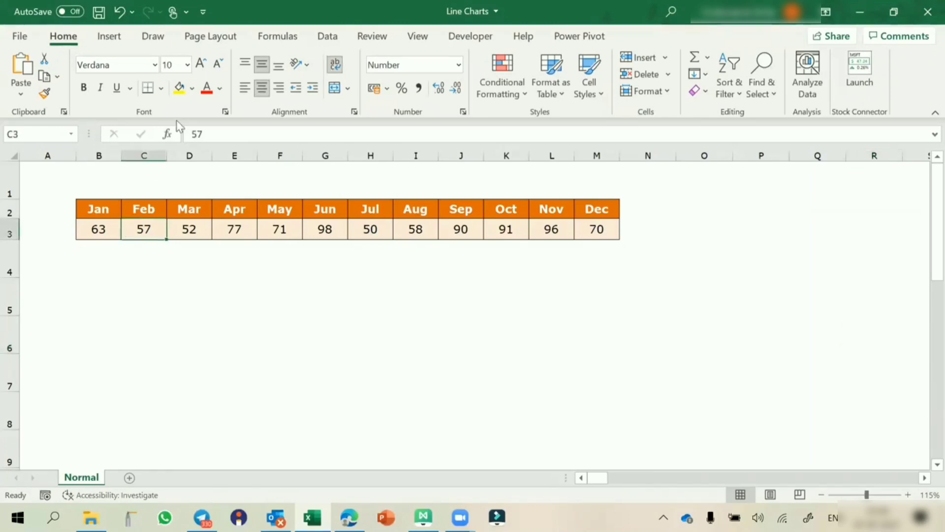
click(109, 38)
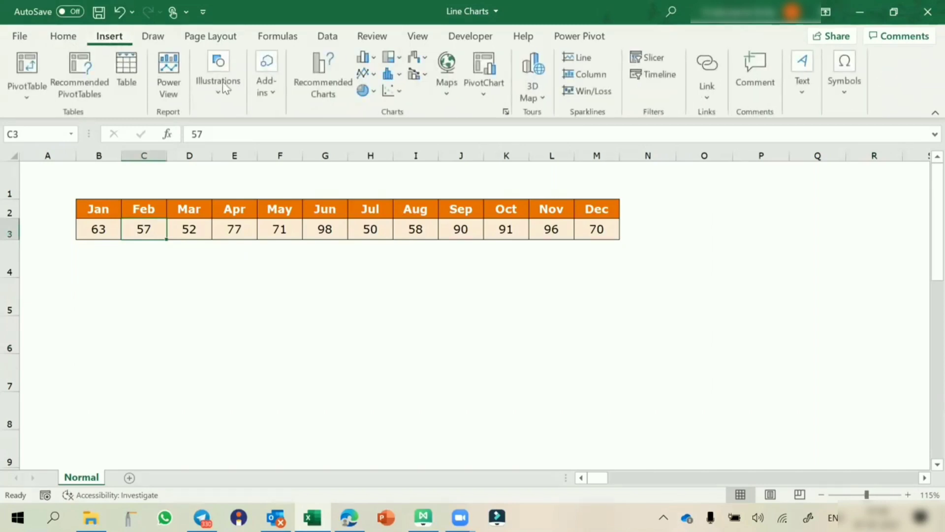
click(366, 74)
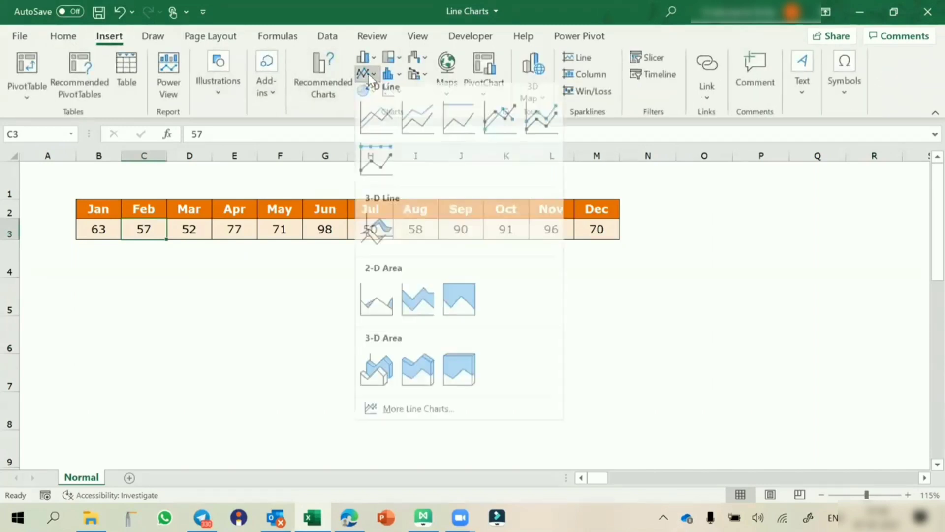
click(370, 117)
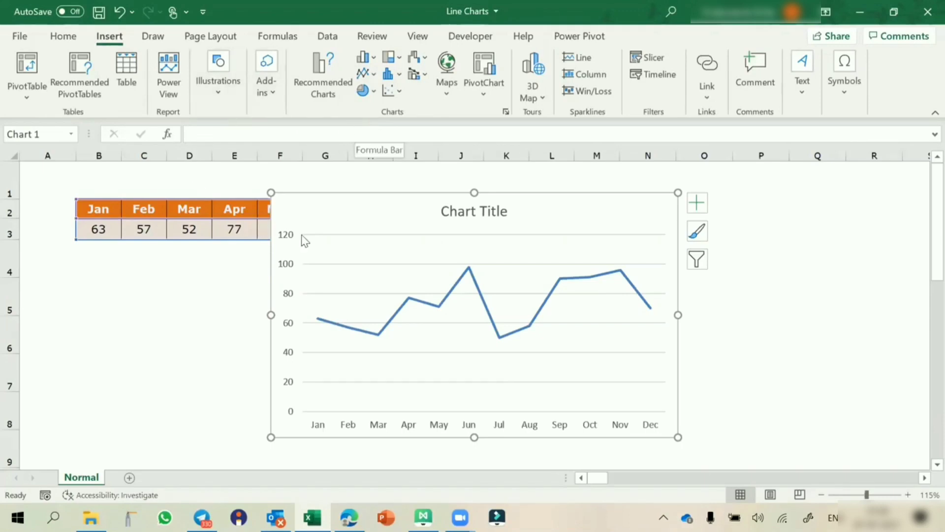
Step: Make the Jan–Dec series a smoothed 3.75 pt line that ends in an arrowhead
click(341, 328)
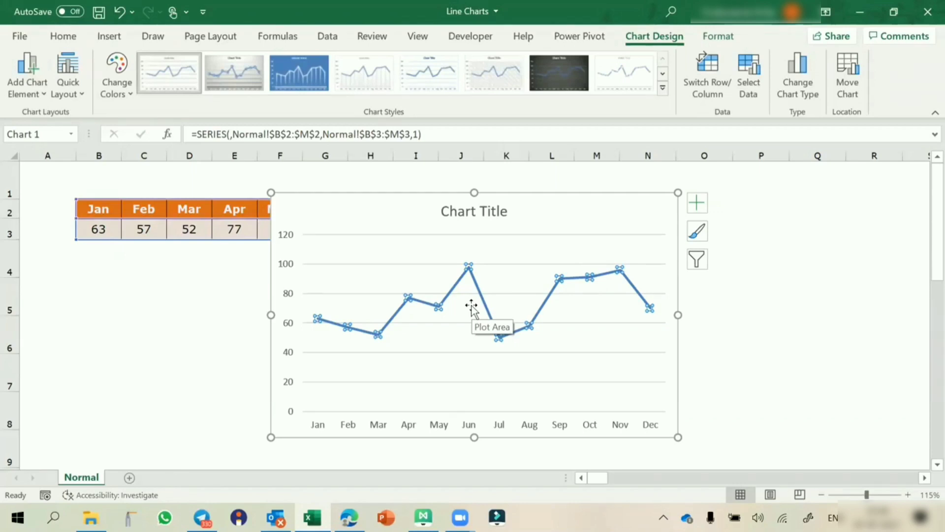
key(ctrl+1)
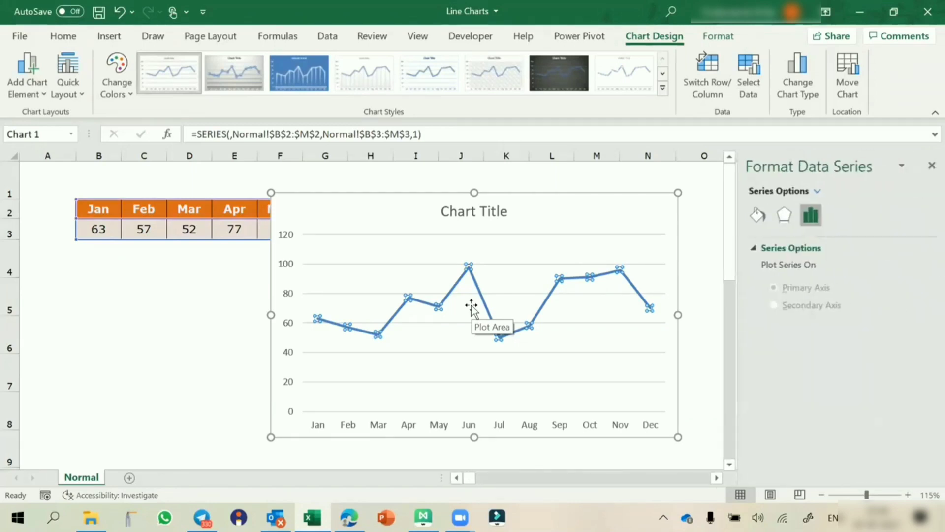
click(751, 221)
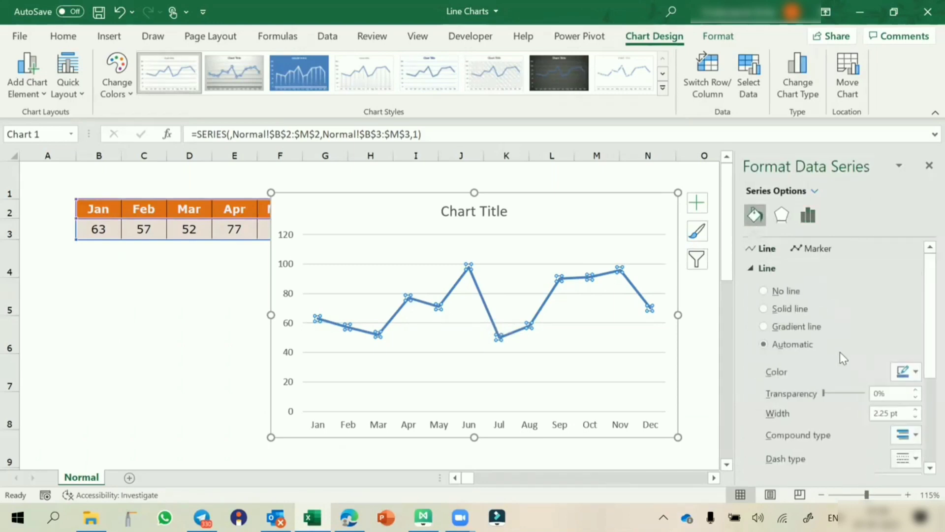
scroll(840, 353, down, 3)
click(769, 461)
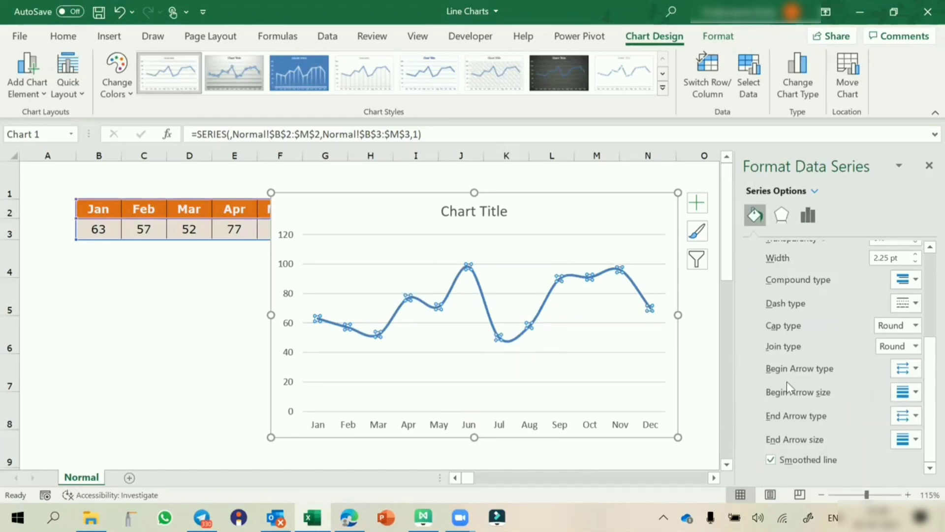
click(908, 416)
click(883, 463)
click(916, 254)
click(917, 255)
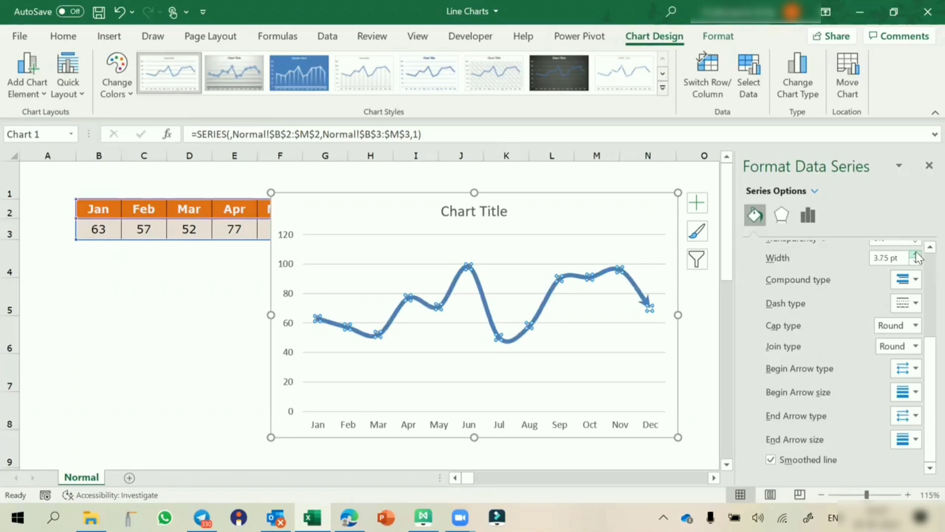
click(925, 167)
click(776, 334)
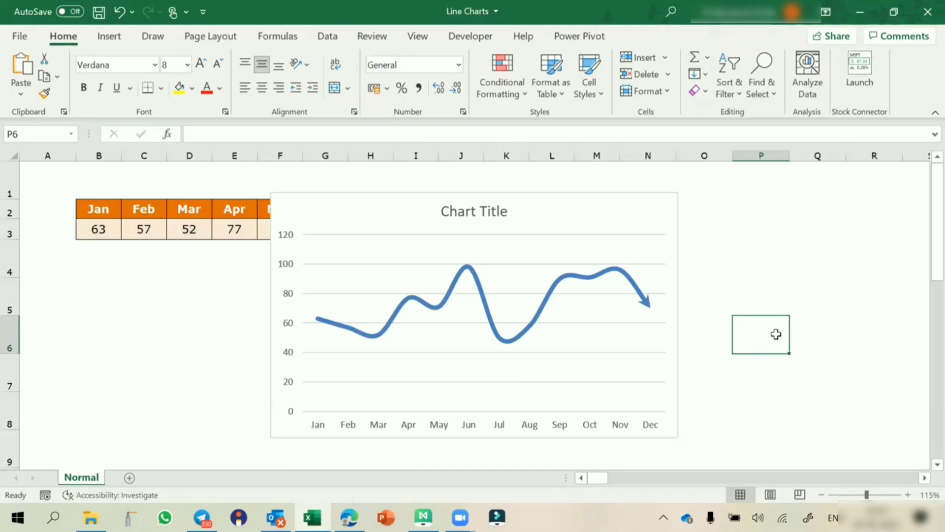
Step: Widen the chart, move it left over columns A–J, and give its frame rounded corners
click(679, 297)
drag(678, 314, 708, 318)
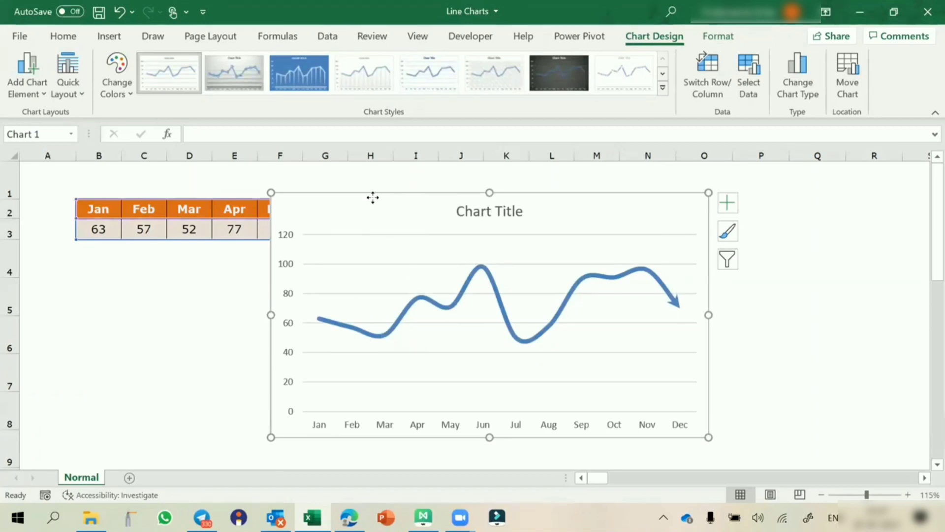
drag(371, 199, 156, 184)
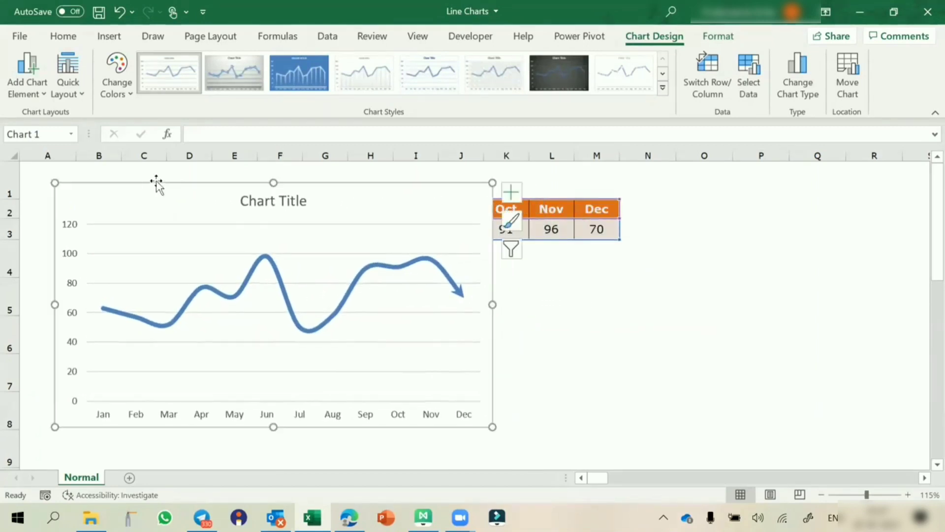
double_click(157, 186)
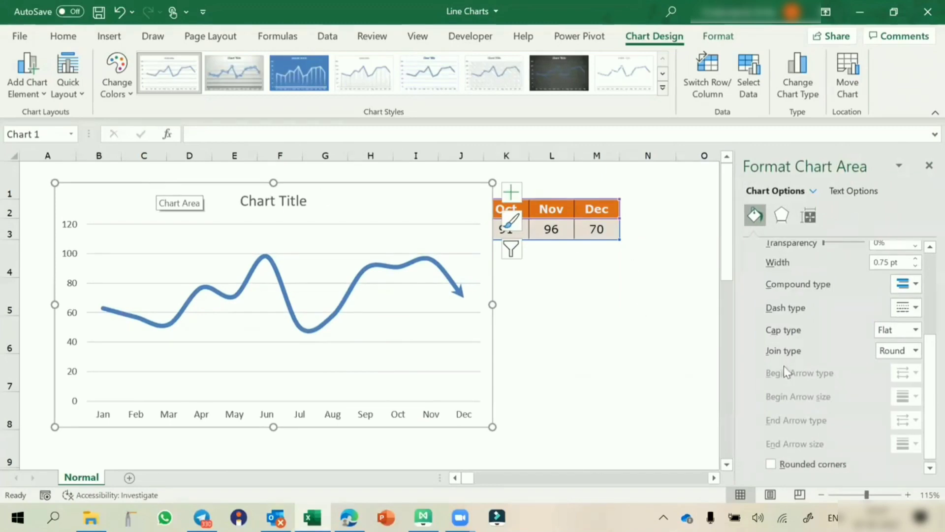
click(770, 461)
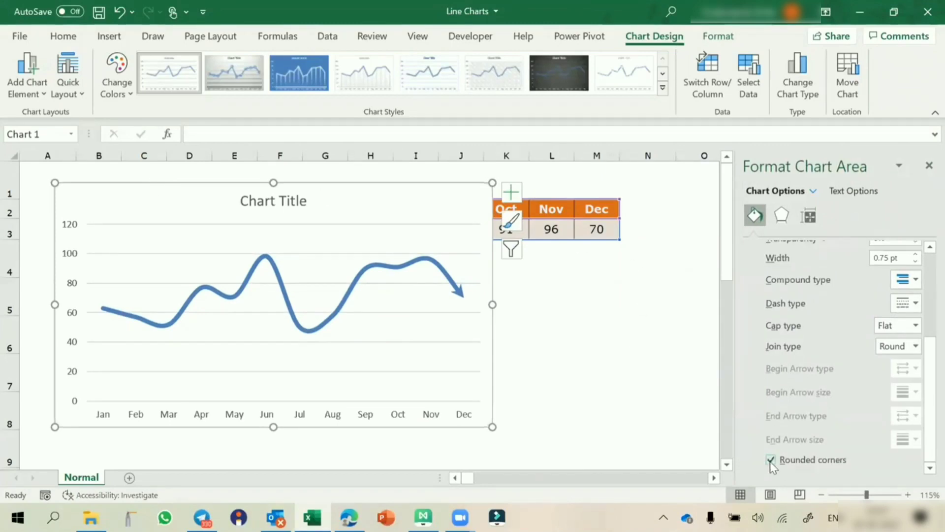
click(927, 166)
Step: Turn on major and minor gridlines, both horizontal and vertical, for the chart
click(512, 197)
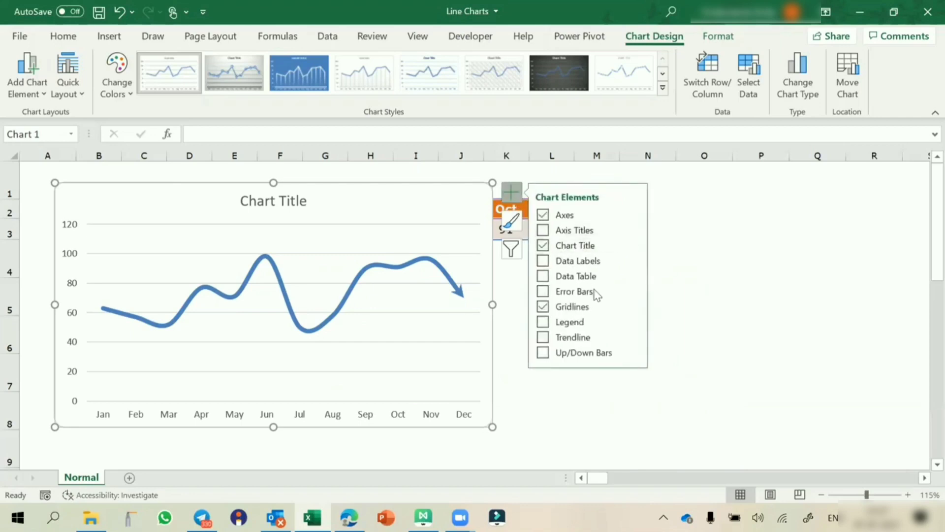
click(633, 306)
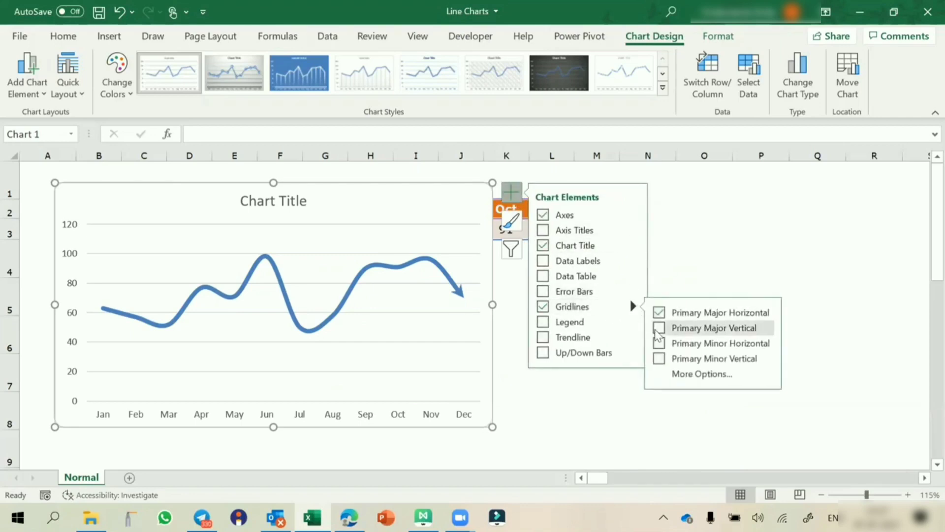
click(659, 328)
click(659, 344)
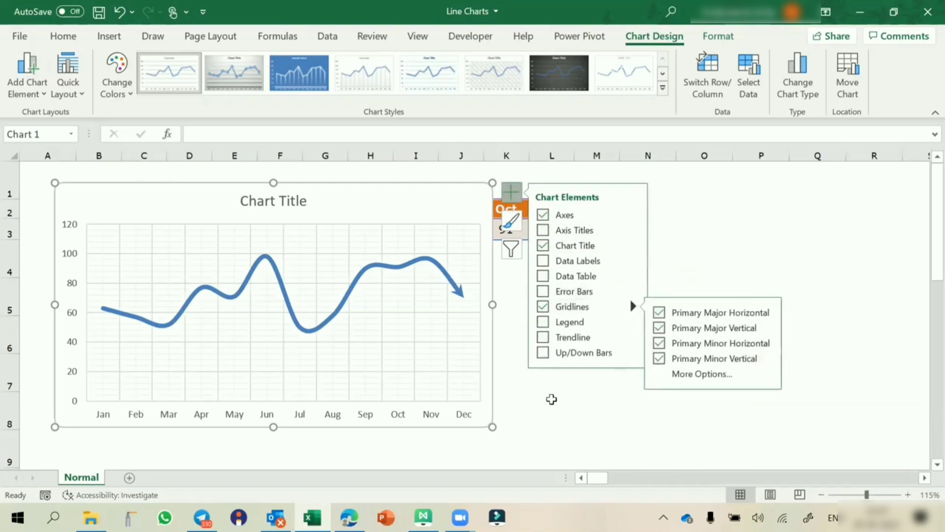
click(551, 399)
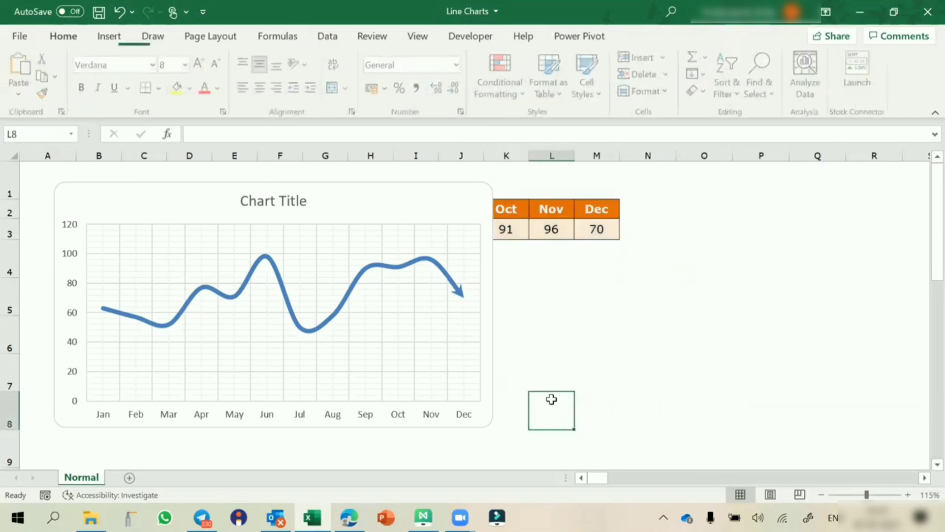
click(427, 187)
Step: Apply an outer drop shadow to the chart and narrow it to 12.08 cm wide
click(719, 37)
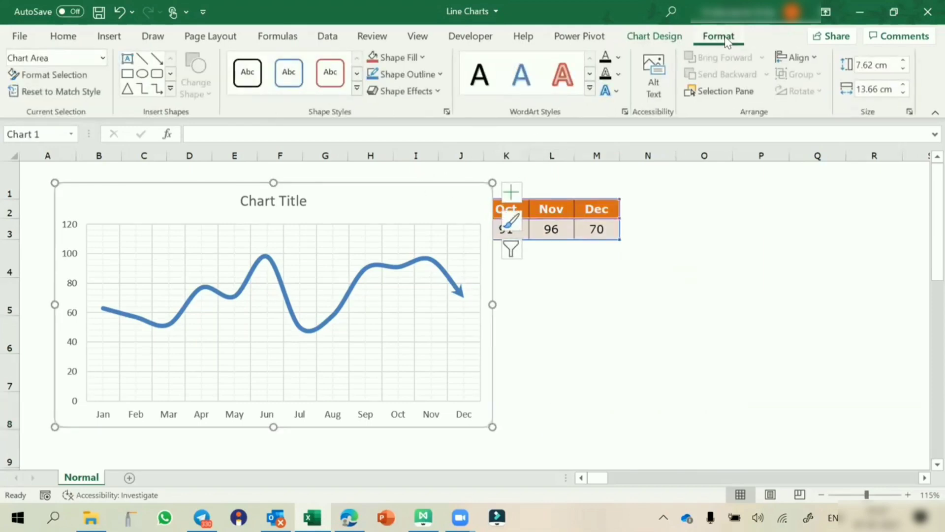
click(405, 90)
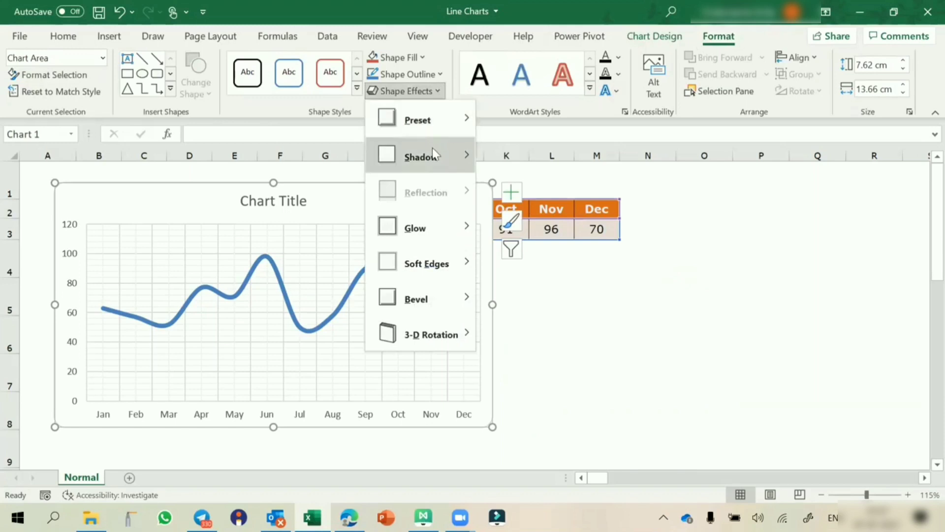
mouse_move(432, 148)
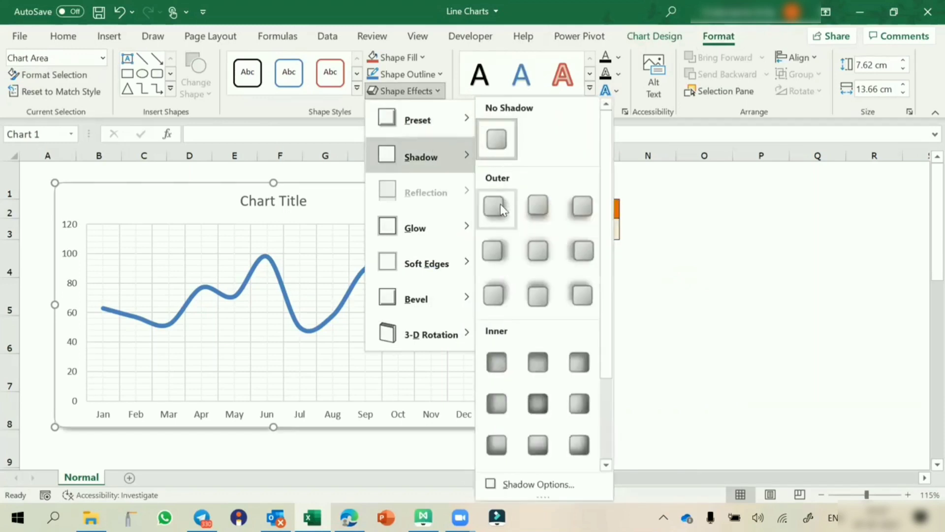
click(538, 206)
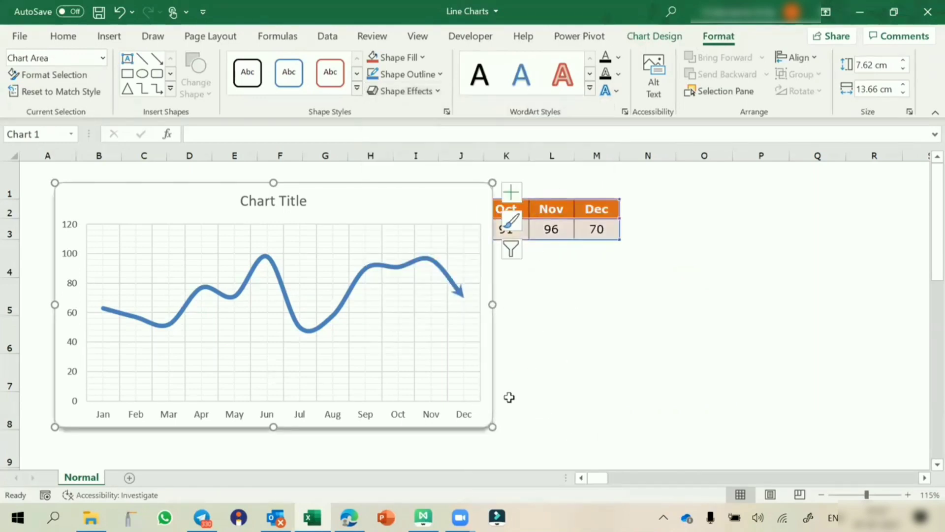
drag(492, 426, 442, 425)
click(540, 404)
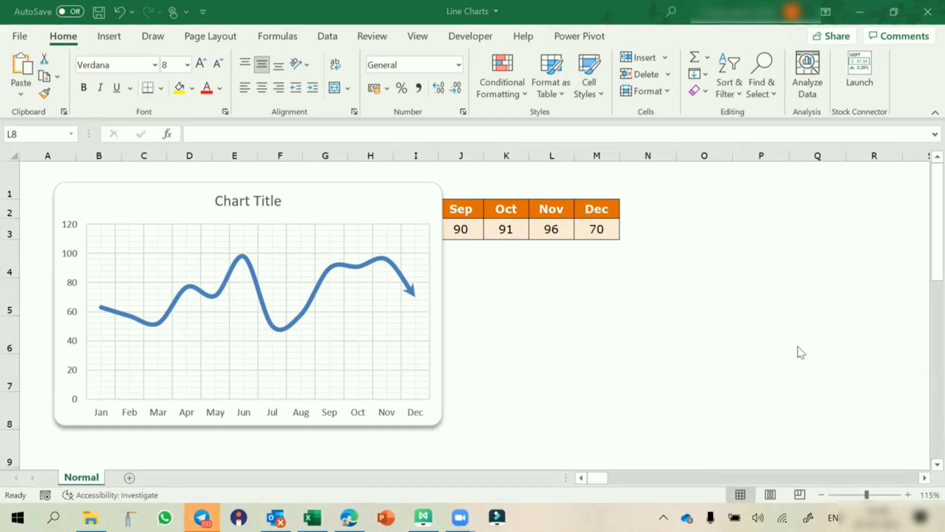
Step: Insert a plain 2-D line chart of the Jan–Dec data and place it right of the first chart
click(485, 216)
click(485, 216)
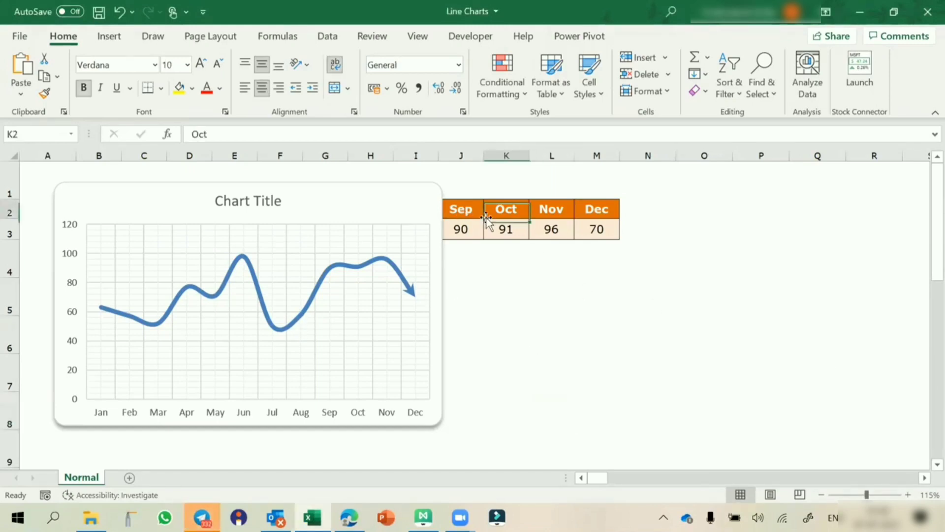
click(111, 42)
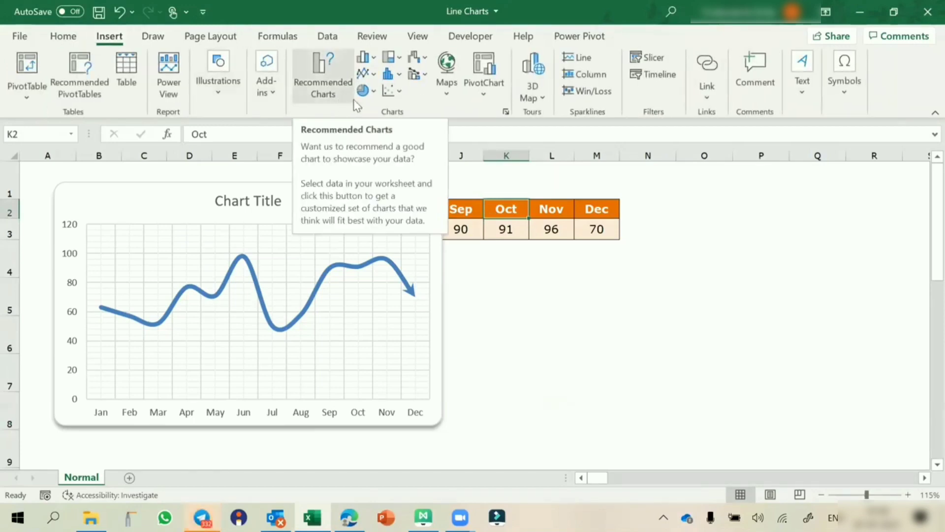
click(366, 73)
click(376, 126)
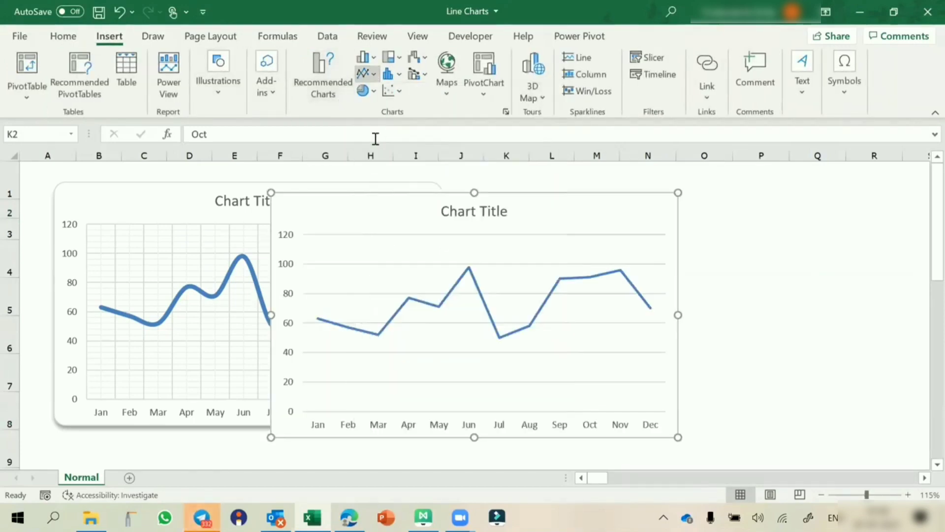
drag(345, 197, 530, 183)
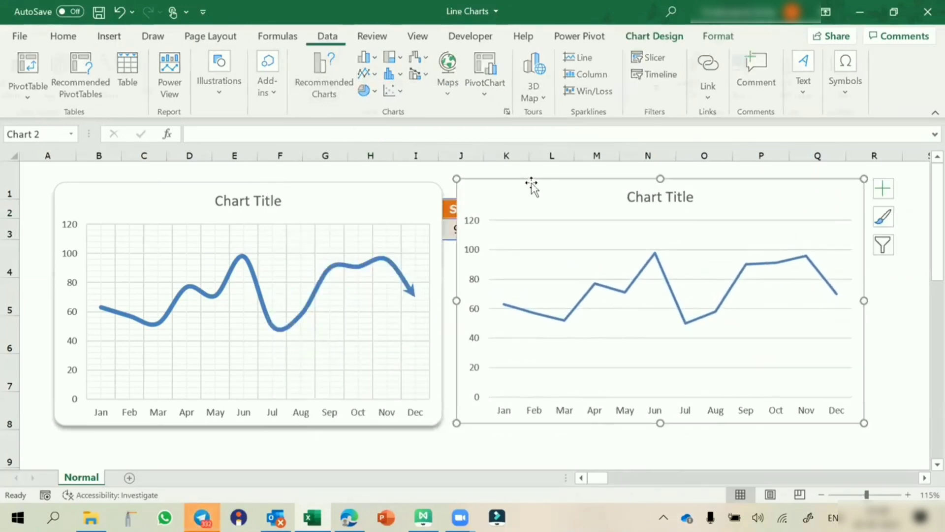
click(530, 312)
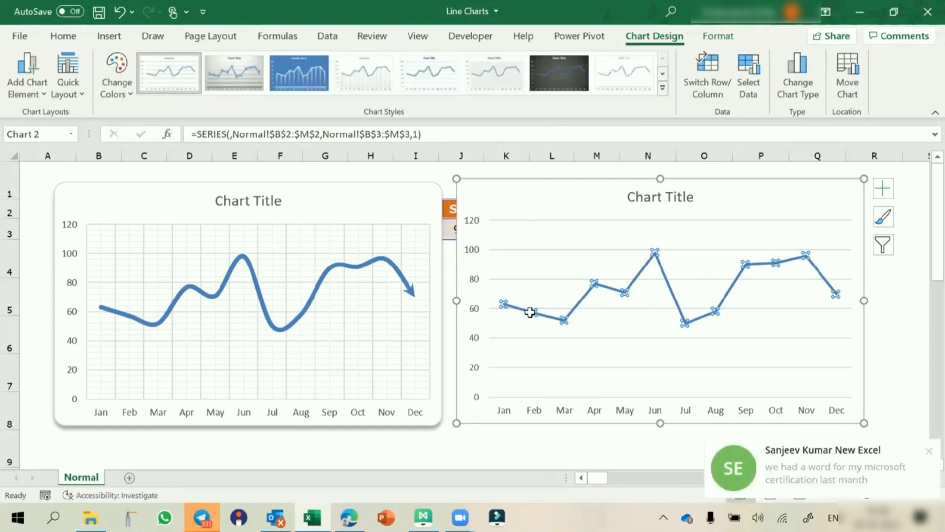
Step: Enable Smoothed line on the second chart's data series
double_click(529, 312)
click(755, 215)
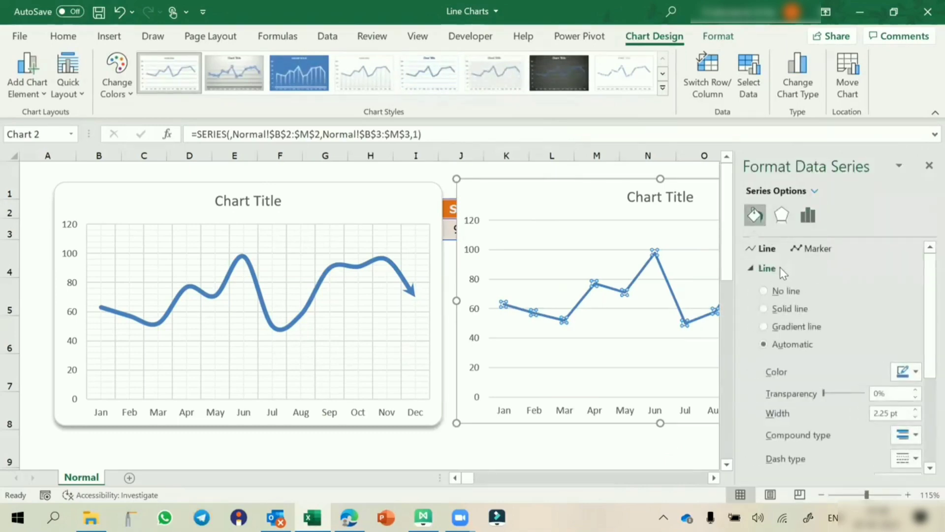
scroll(820, 362, down, 3)
click(771, 458)
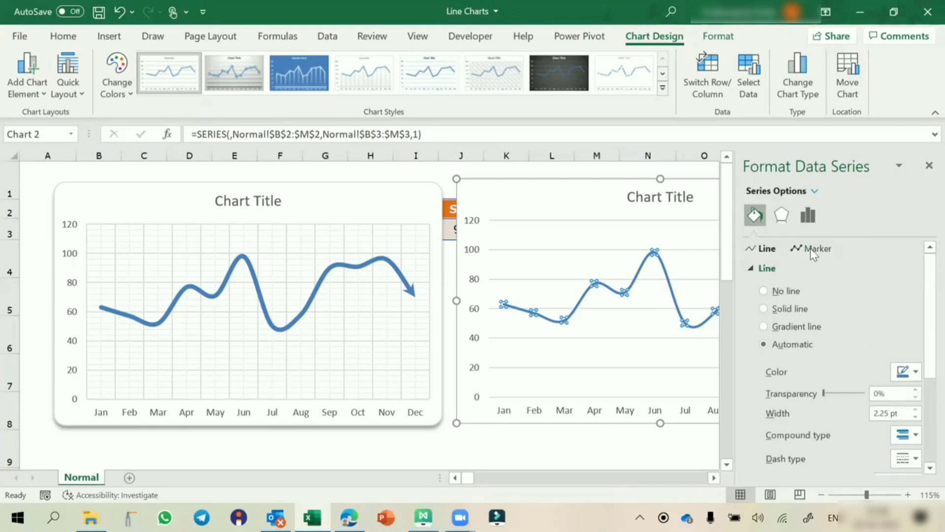
click(810, 247)
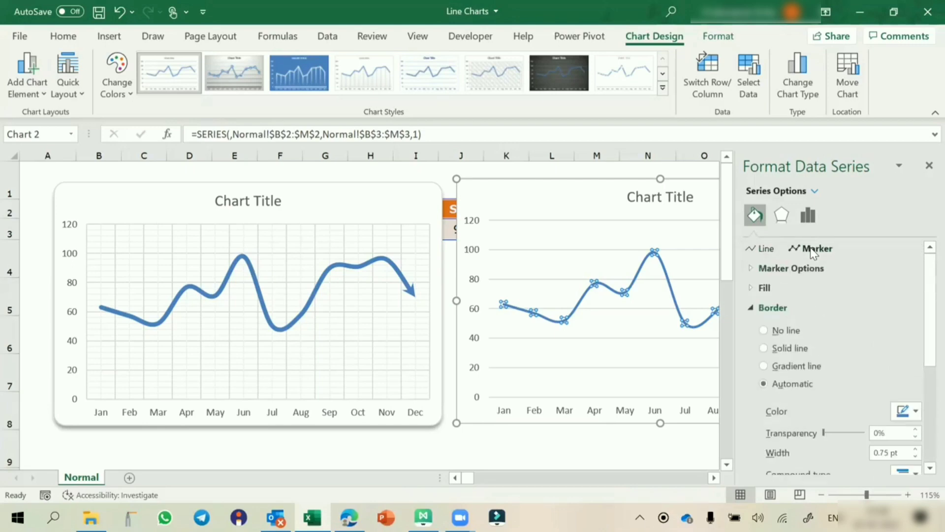
click(752, 267)
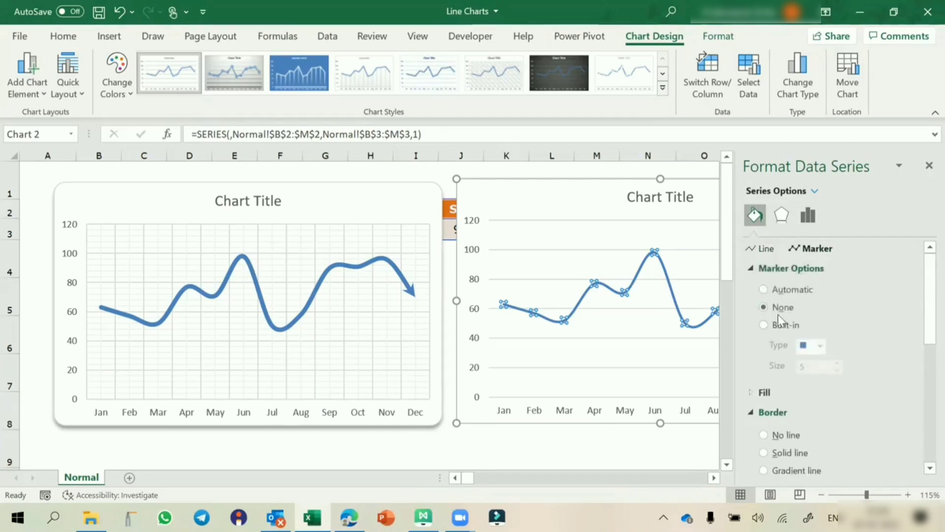
Step: Give the second chart's line built-in circle markers at size 10
click(765, 325)
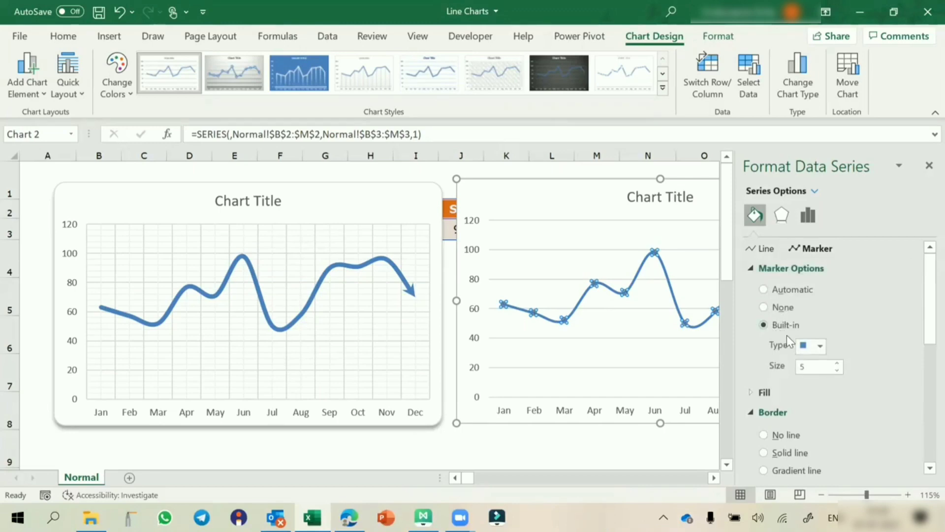
click(821, 346)
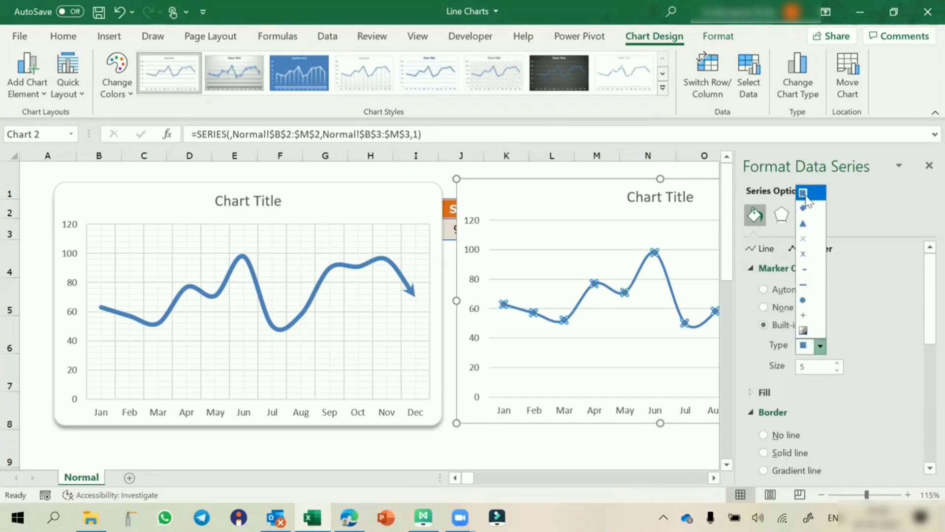
click(804, 299)
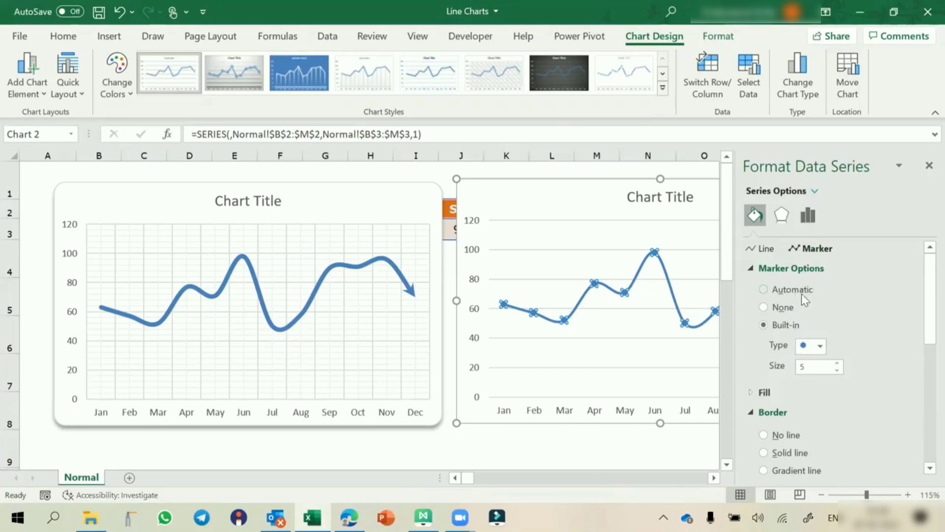
click(838, 364)
click(838, 365)
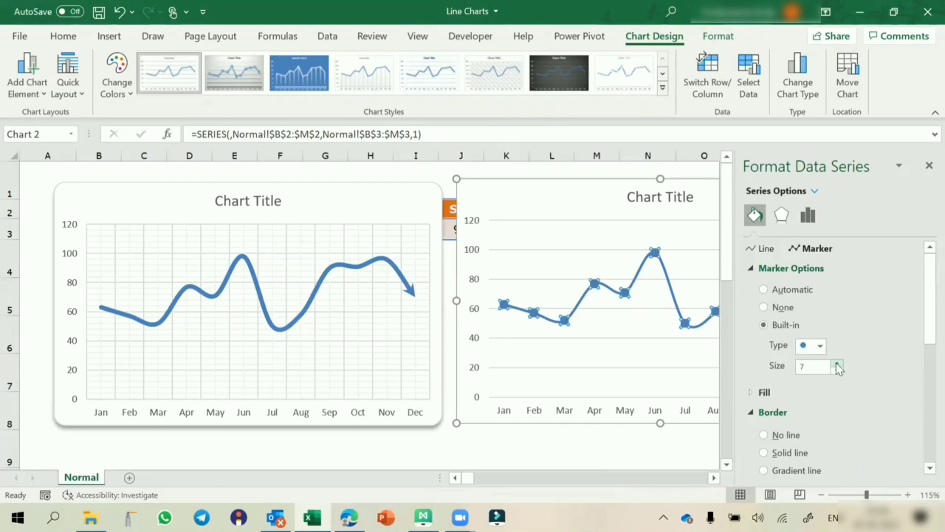
click(837, 364)
click(838, 365)
click(838, 364)
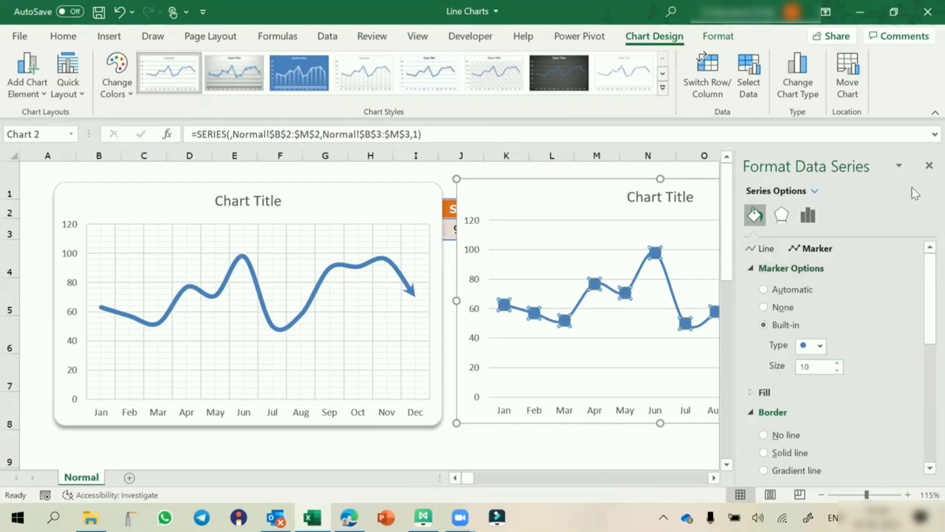
click(929, 166)
click(909, 318)
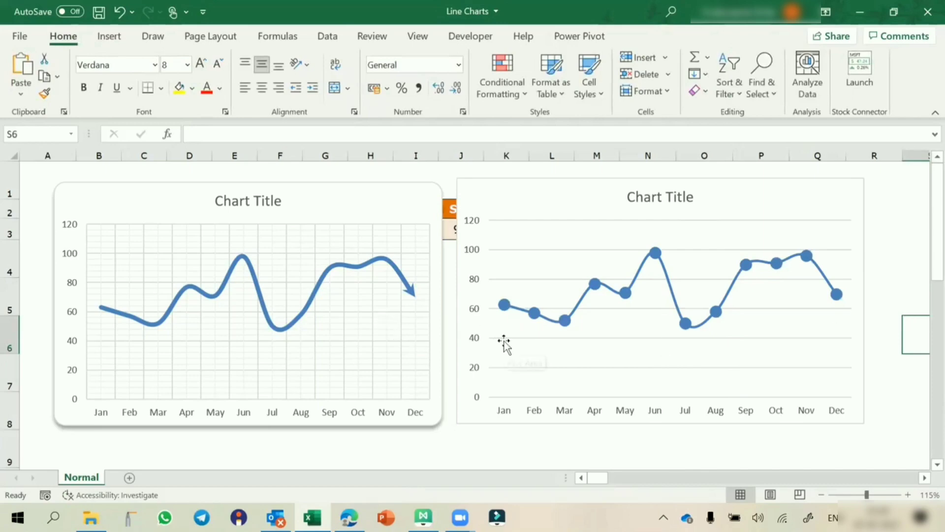
click(504, 306)
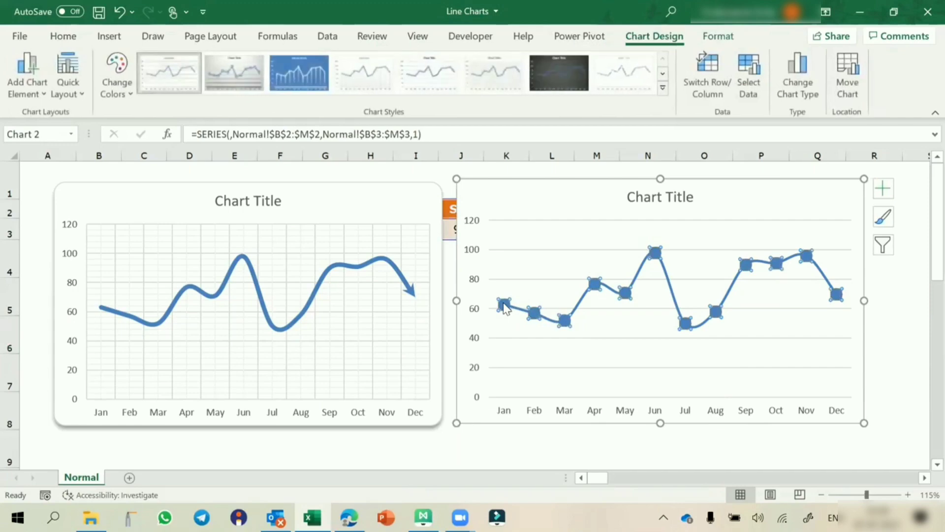
Step: Apply a 7 pt × 6 pt Top bevel to the second chart's markers
double_click(505, 306)
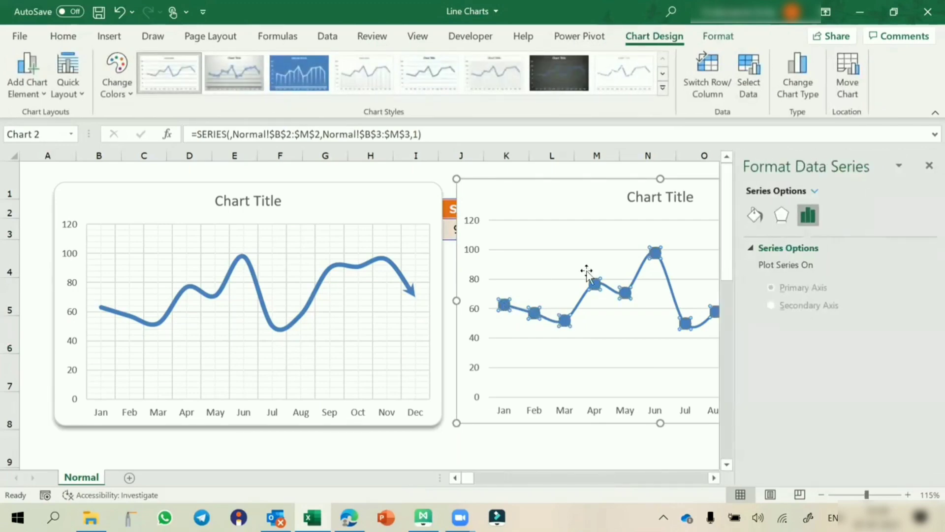
click(782, 215)
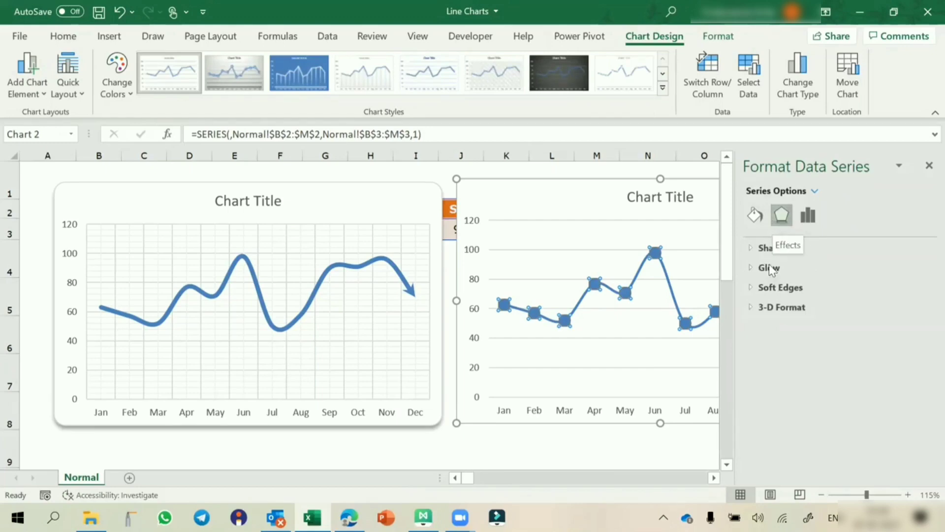
click(749, 308)
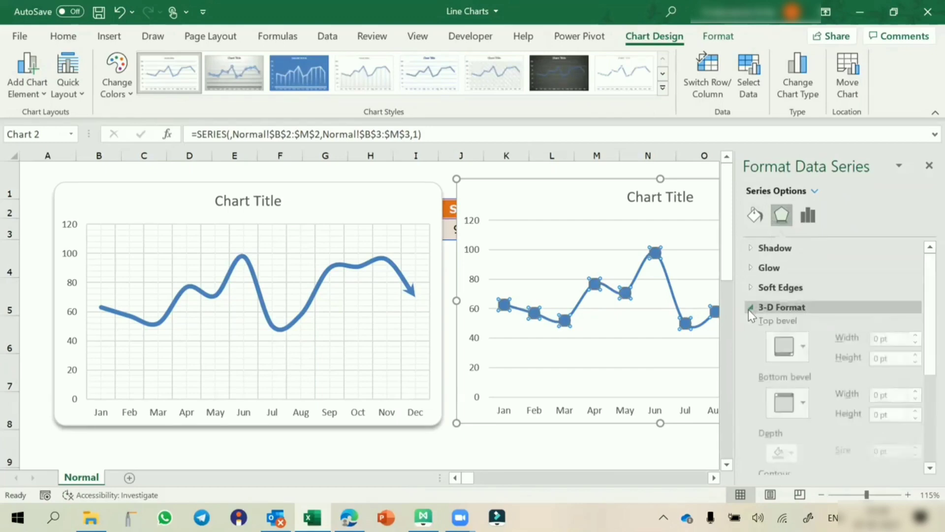
click(915, 340)
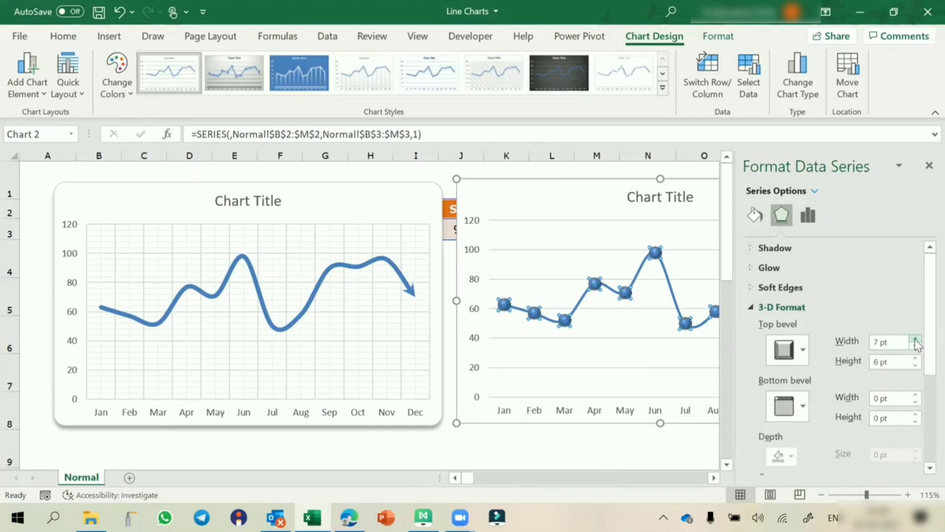
click(927, 166)
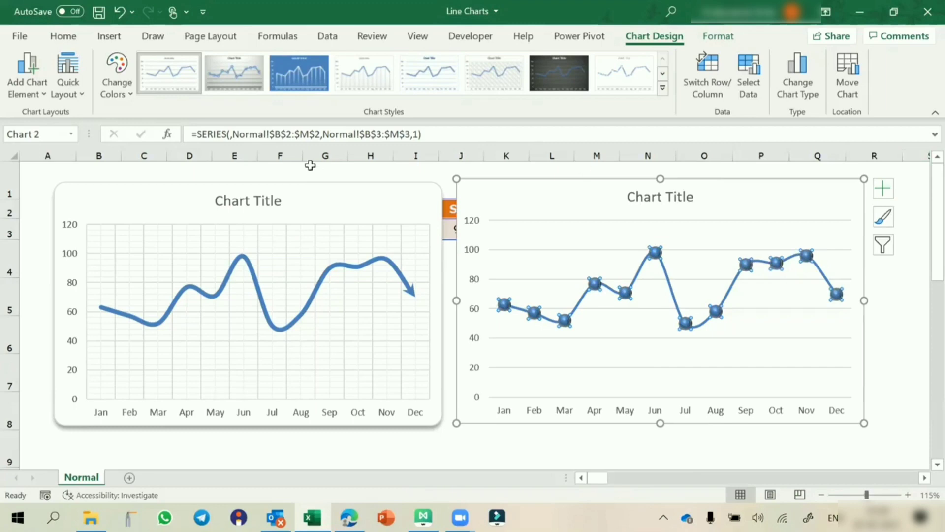
Step: Fill the right chart's markers with a gold colour
click(532, 443)
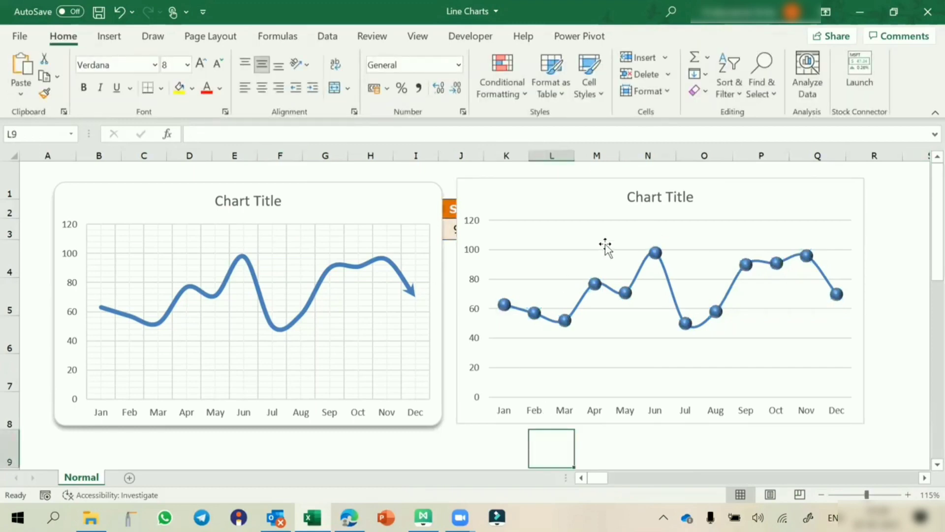
click(656, 254)
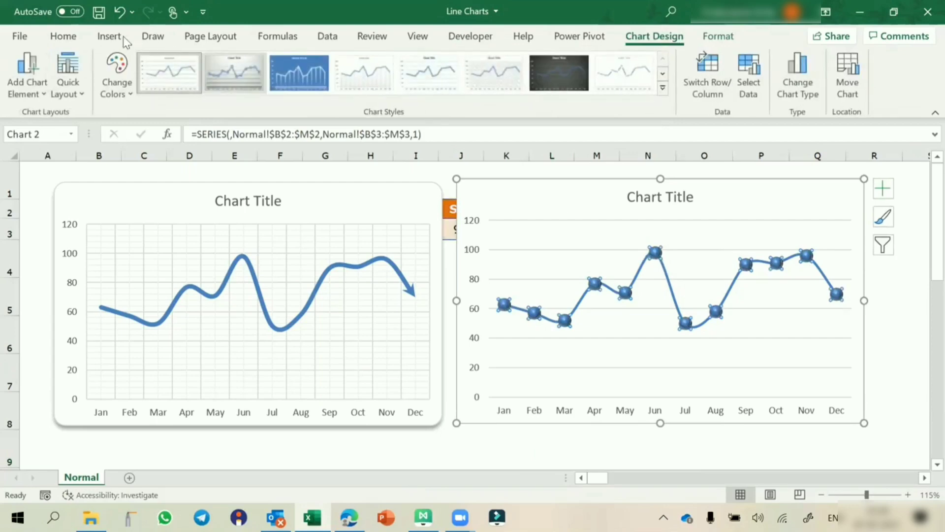
click(63, 40)
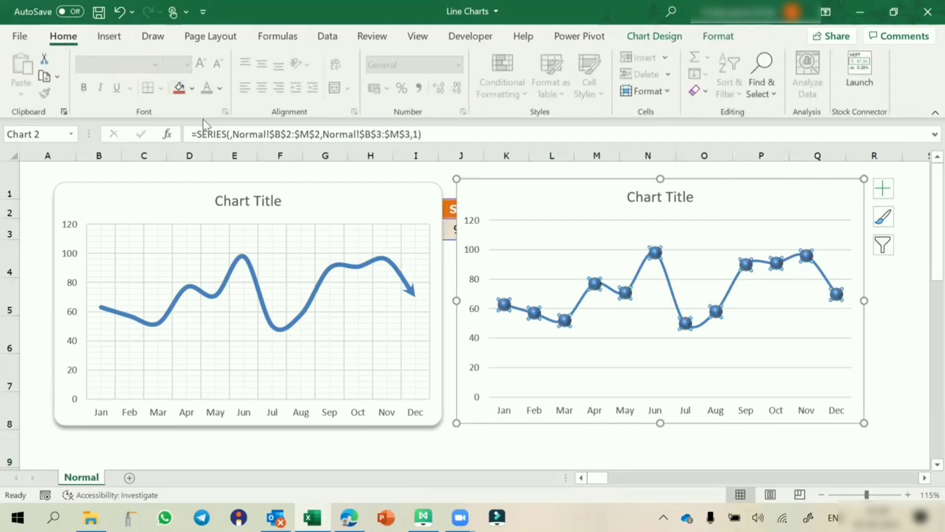
key(ctrl+1)
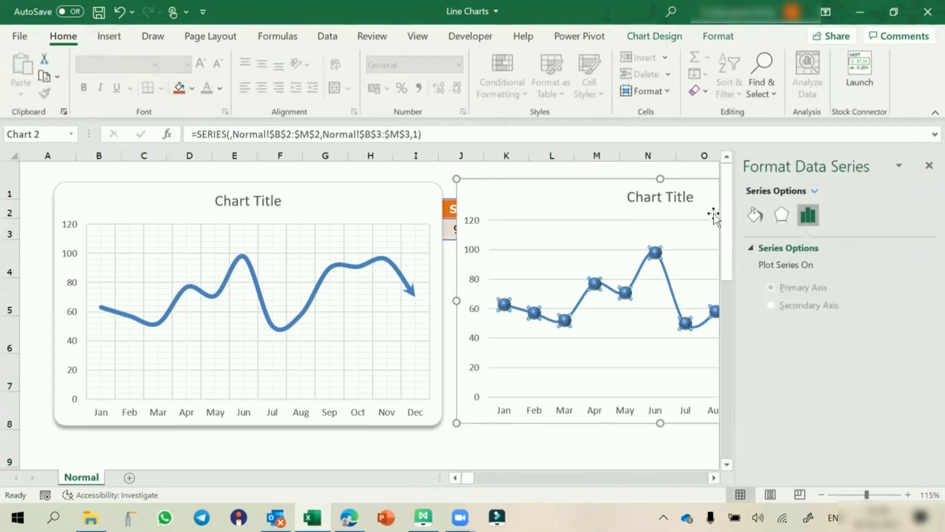
click(754, 217)
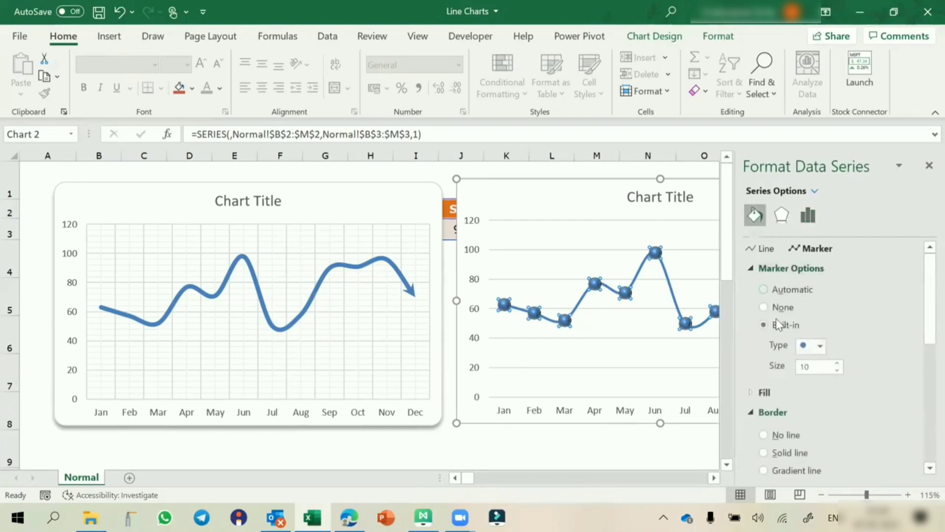
click(764, 394)
scroll(807, 377, down, 3)
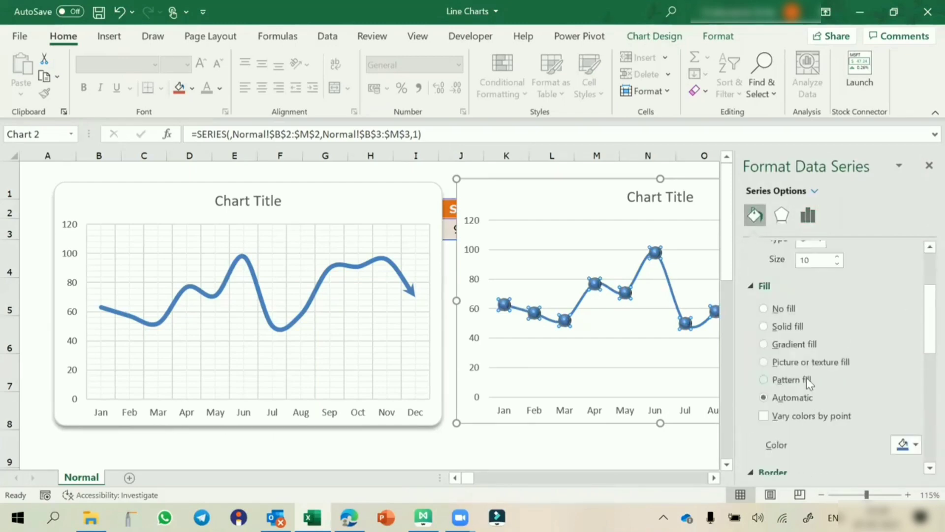
click(914, 442)
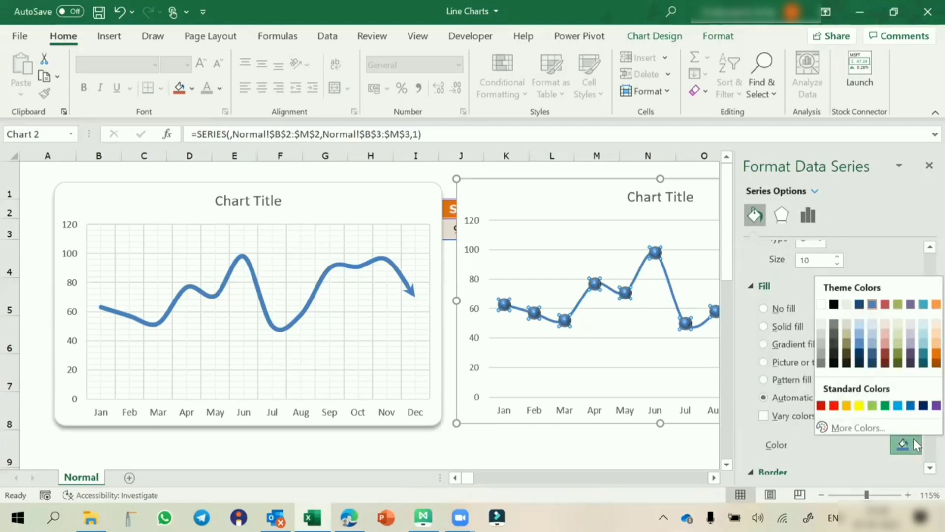
click(847, 406)
Step: Remove the border around the gold markers
scroll(847, 413, down, 3)
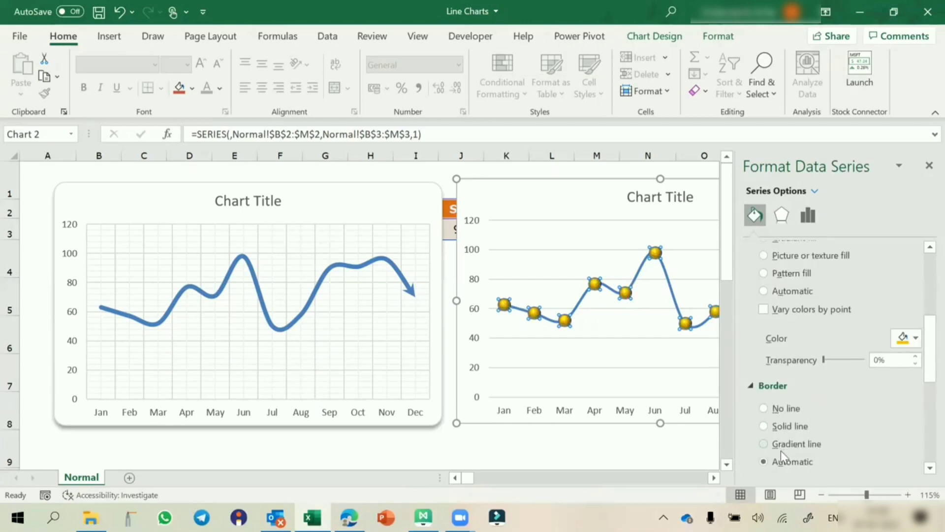
click(775, 413)
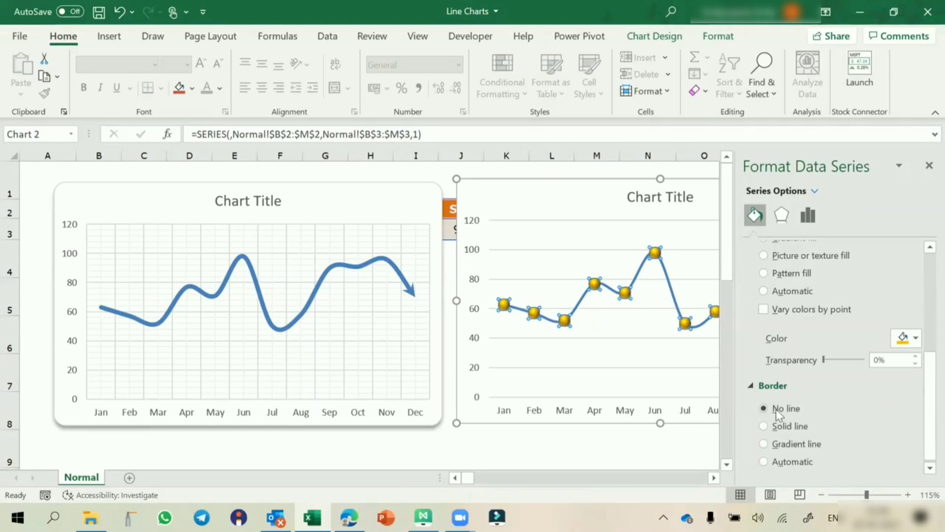
click(928, 164)
click(907, 281)
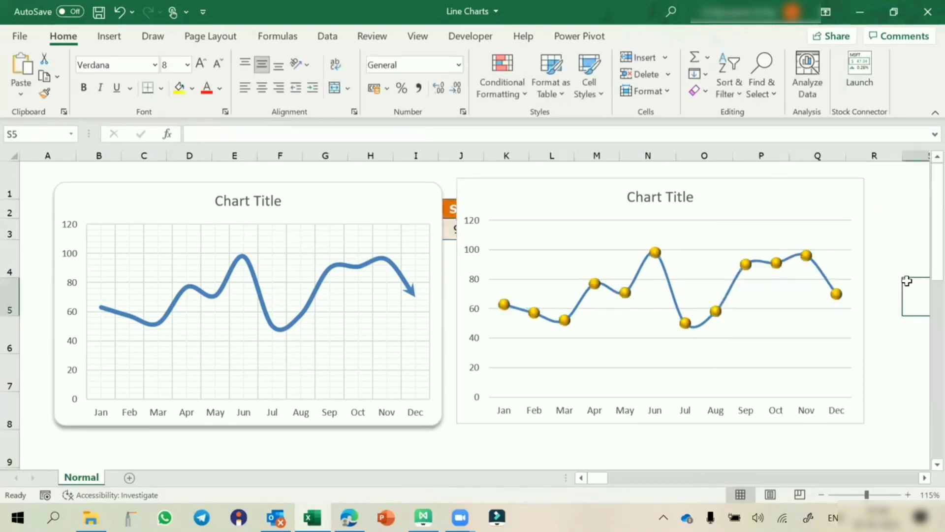
click(595, 285)
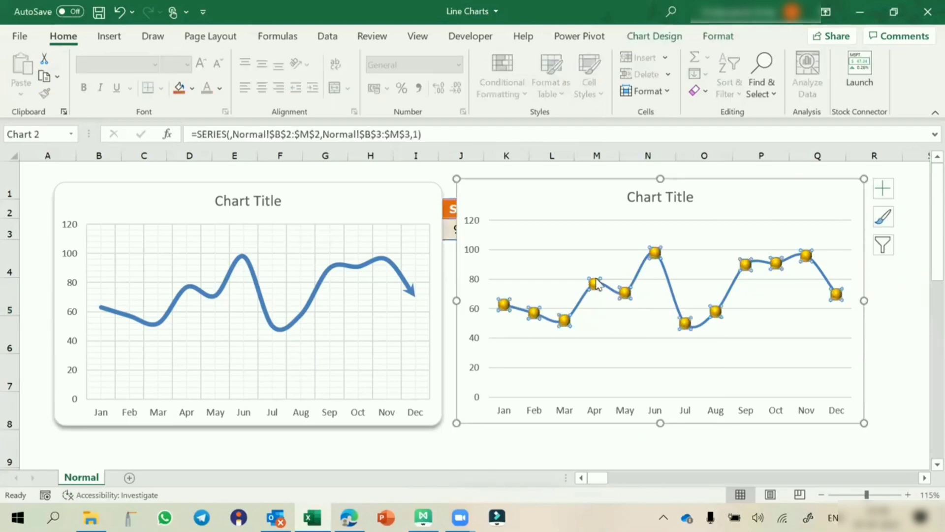
click(192, 88)
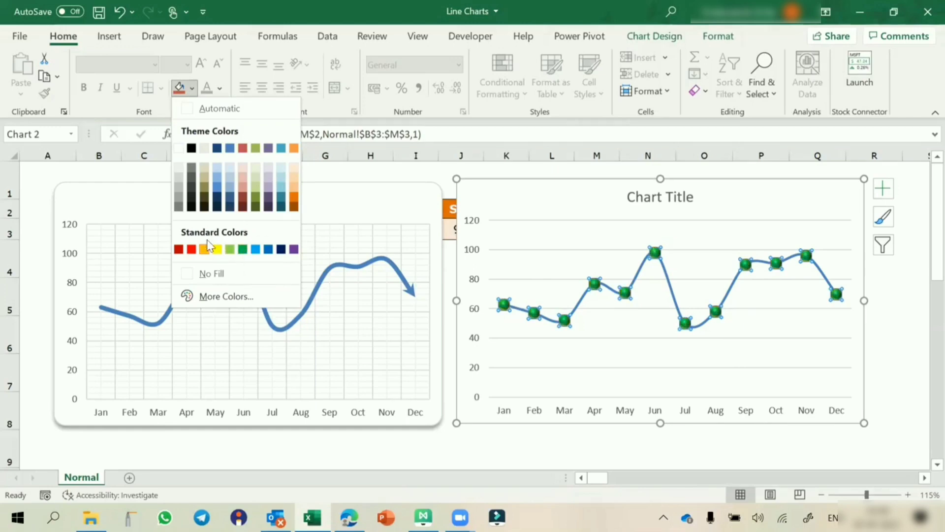
click(489, 170)
click(475, 451)
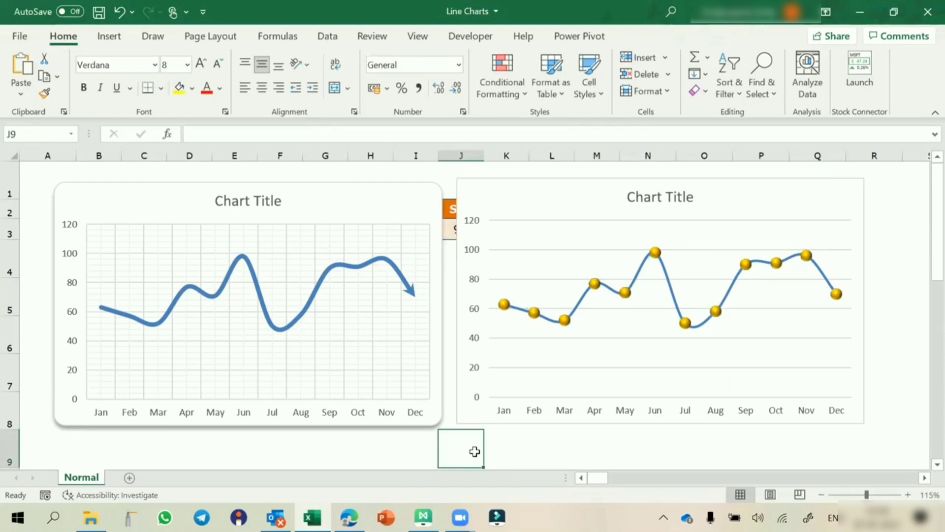
Step: Turn on rounded corners for the right chart's border
click(523, 183)
double_click(525, 185)
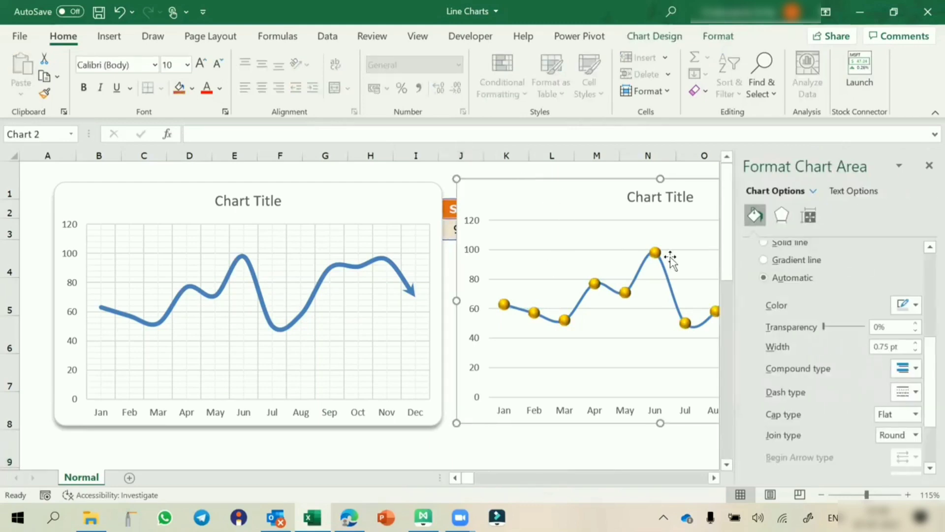
scroll(778, 433, down, 2)
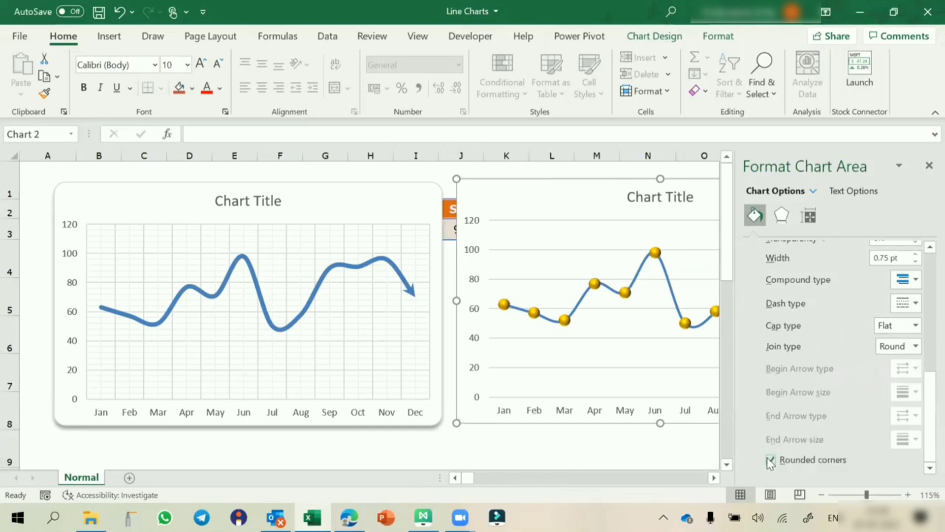
click(929, 166)
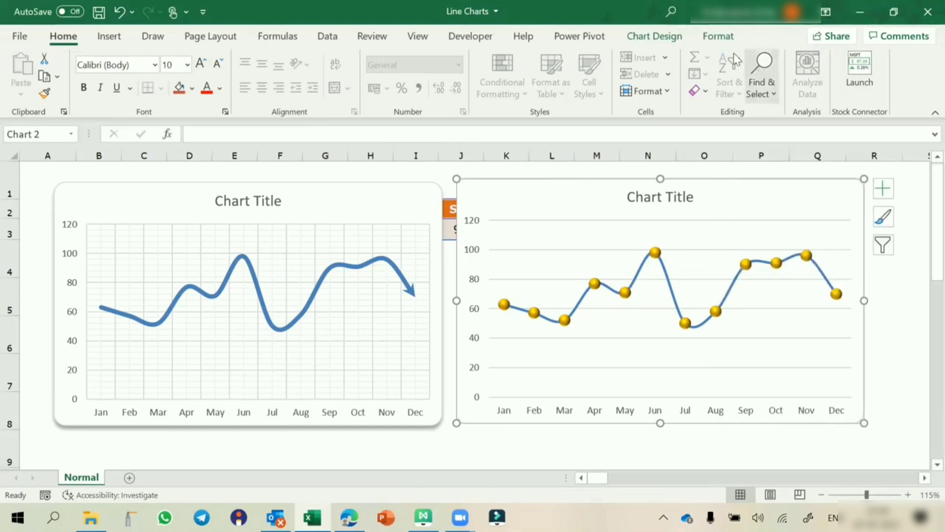
Step: Apply an Outer drop shadow preset to the right chart
click(718, 37)
click(429, 90)
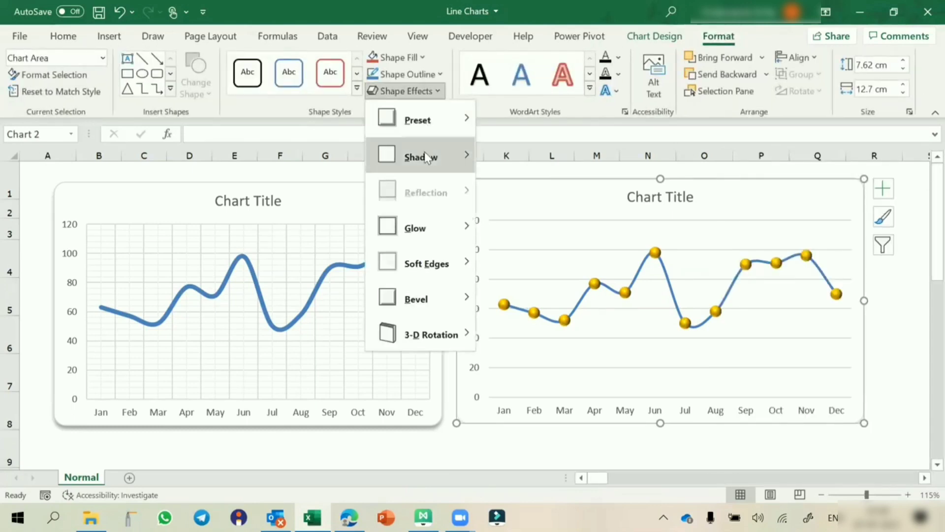
mouse_move(426, 157)
click(537, 205)
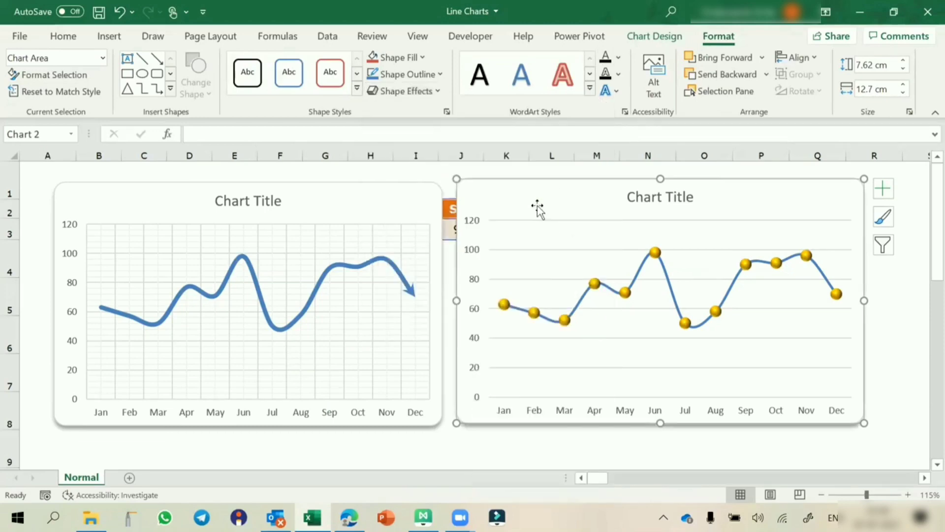
Step: Add Primary Major Vertical, Primary Minor Horizontal and Primary Minor Vertical gridlines to the right chart
click(882, 188)
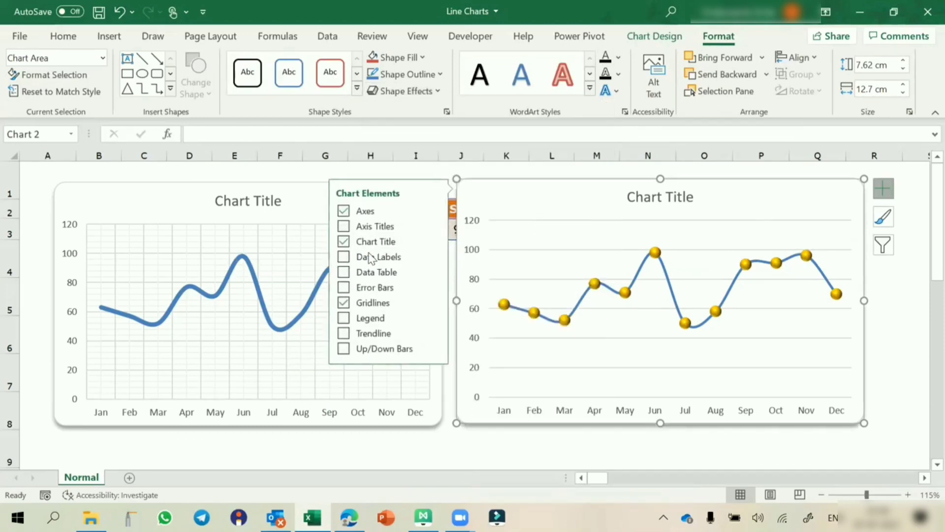
mouse_move(433, 302)
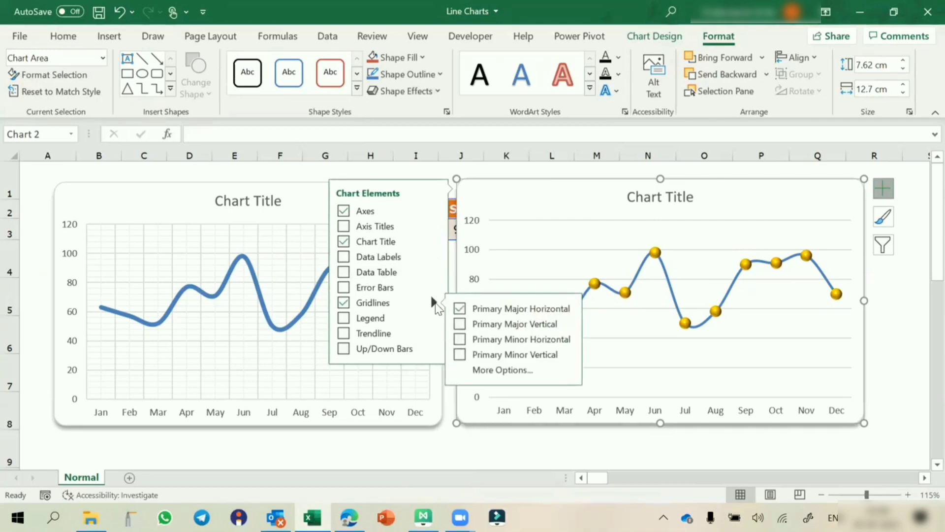
click(463, 324)
click(463, 339)
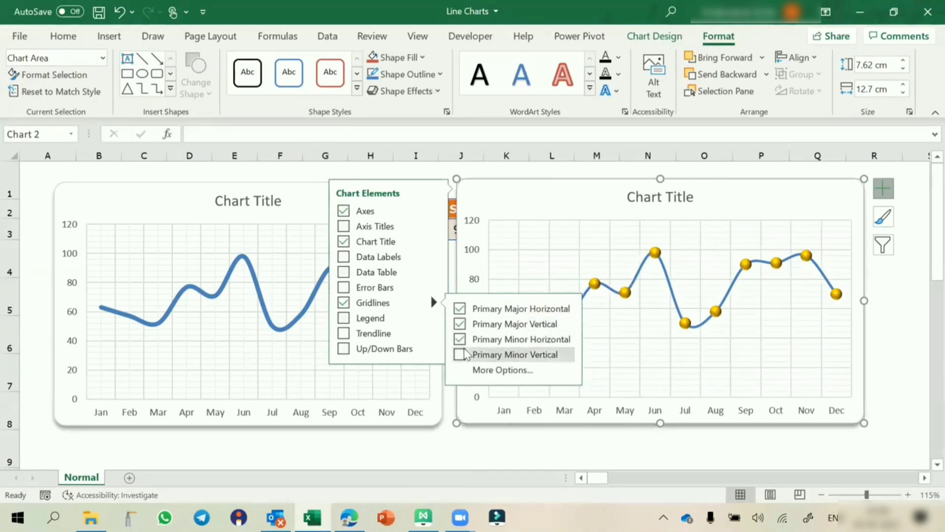
click(465, 354)
click(467, 454)
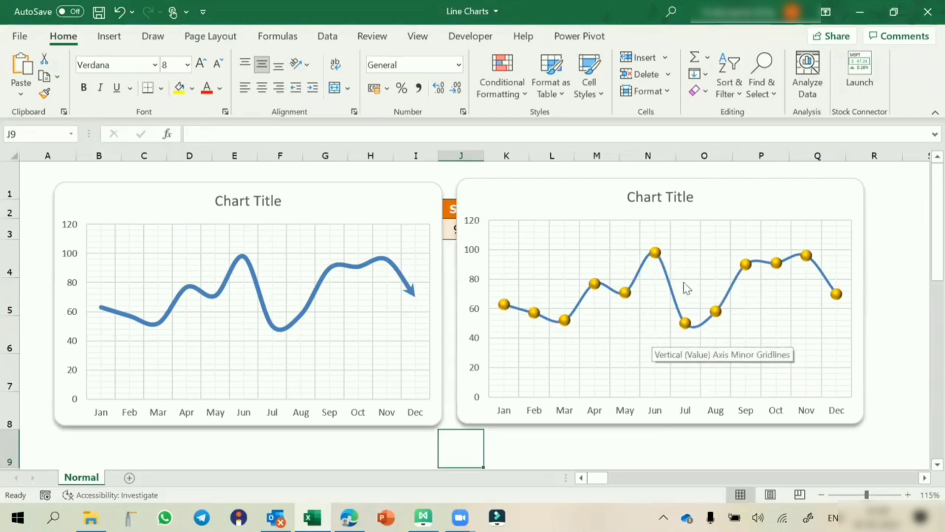
click(759, 192)
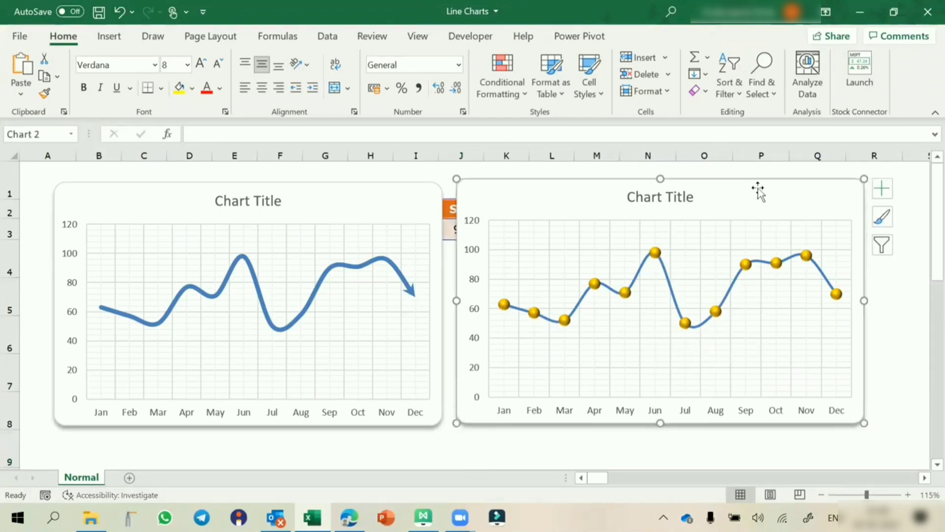
Step: Add data labels positioned above each month's marker on the right line chart
click(884, 188)
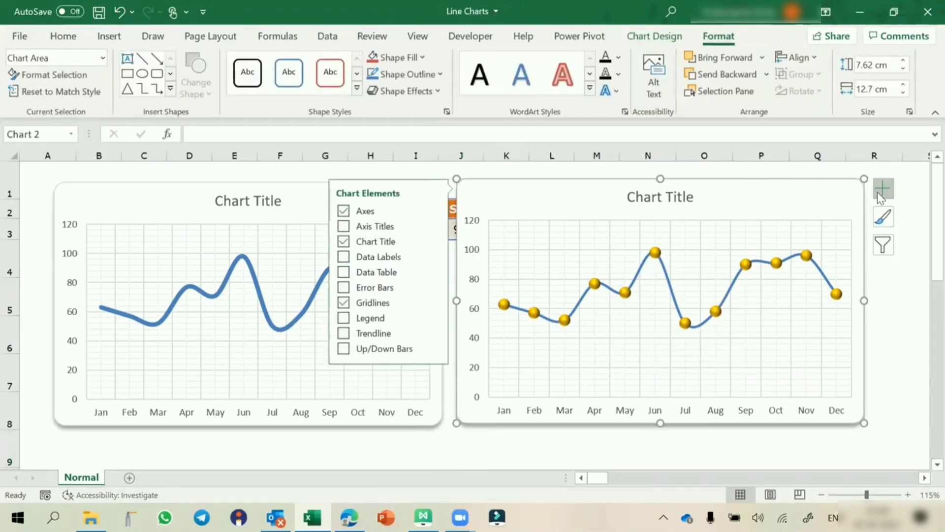
click(434, 257)
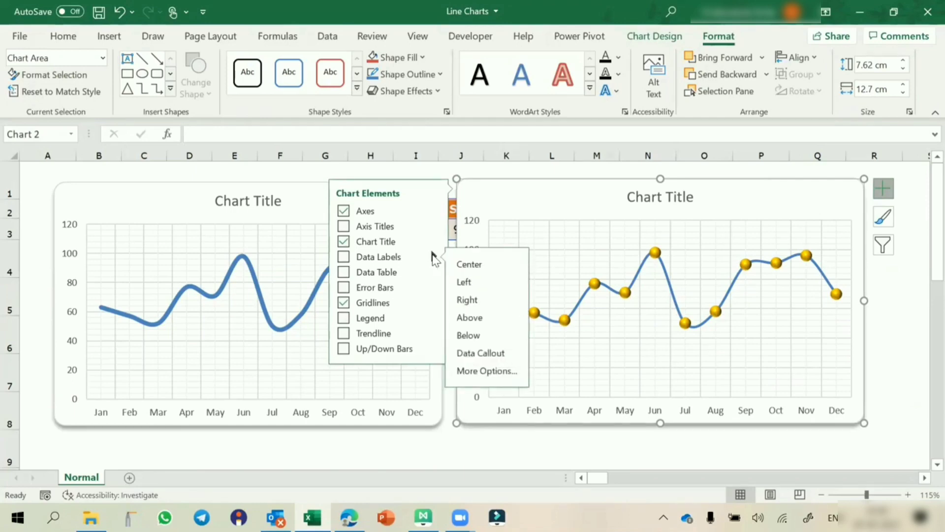
click(480, 451)
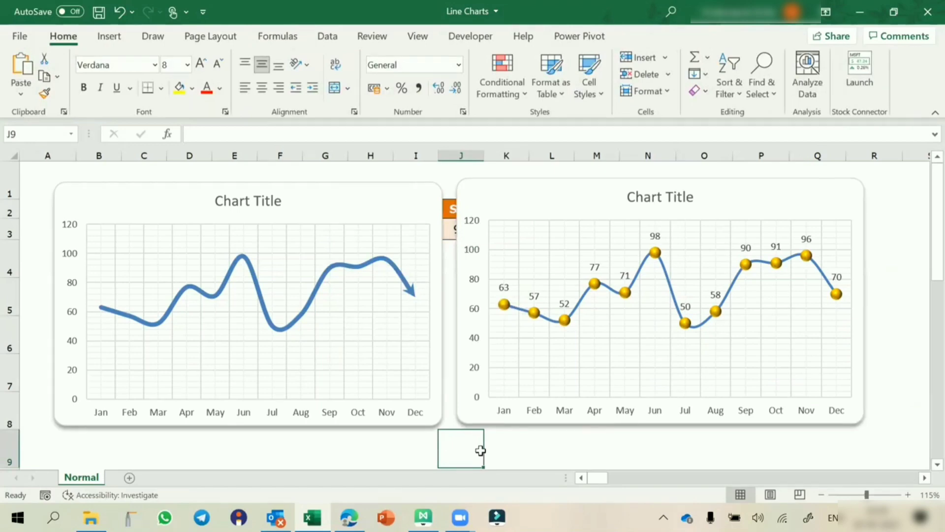
Step: Nudge the right chart slightly left and down, then close the Line Charts workbook
click(480, 421)
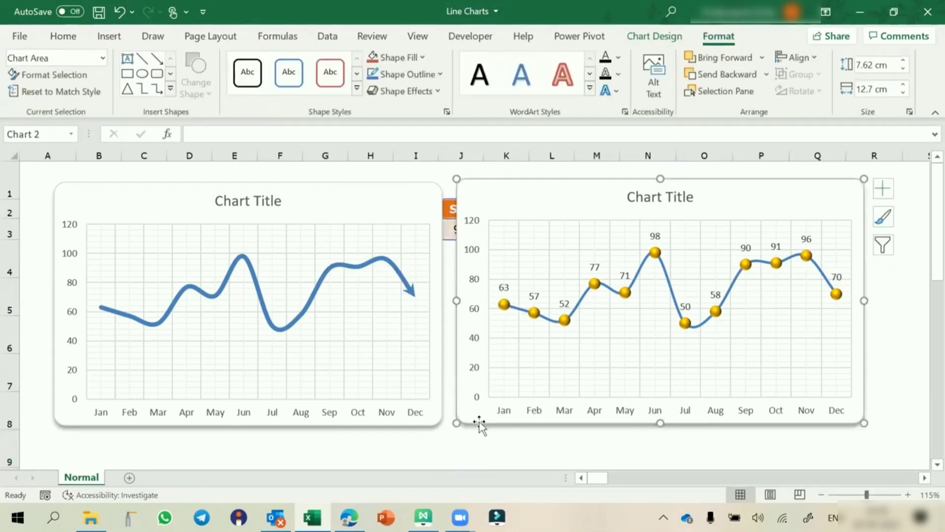
drag(479, 421, 475, 423)
click(463, 452)
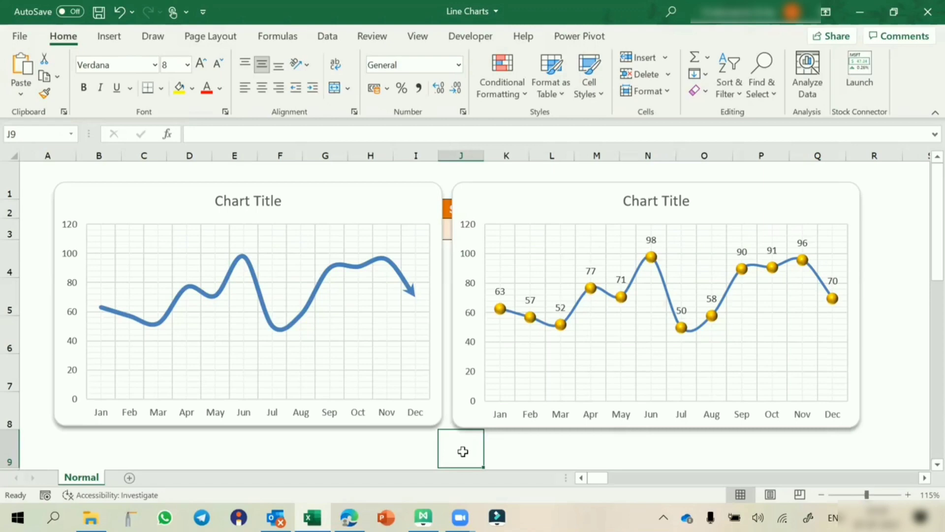
key(alt+F4)
Step: Save the Line Charts changes and open the Pie Charts workbook from the Charts folder
click(416, 278)
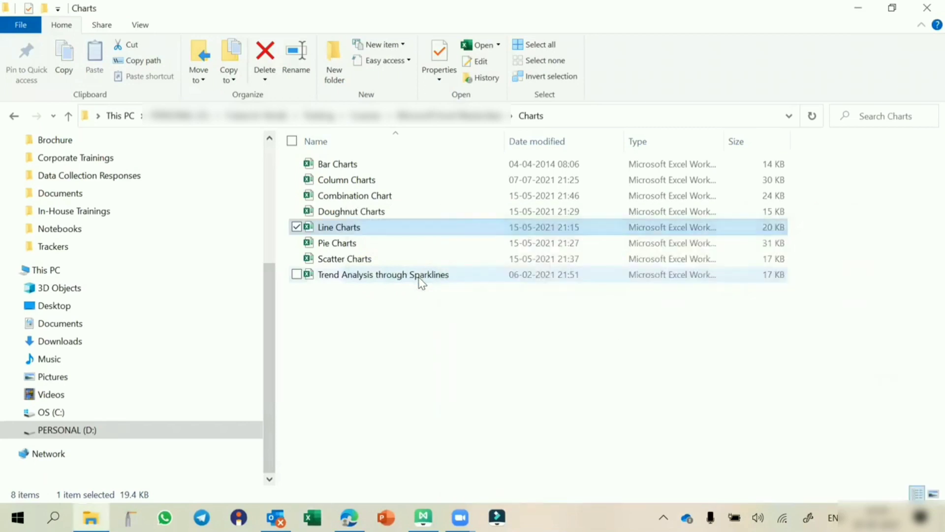
click(343, 246)
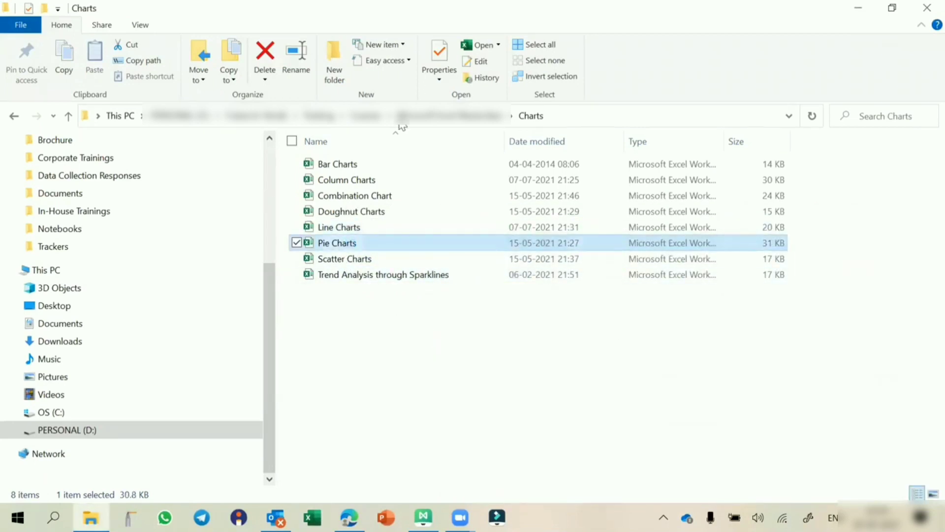
key(Return)
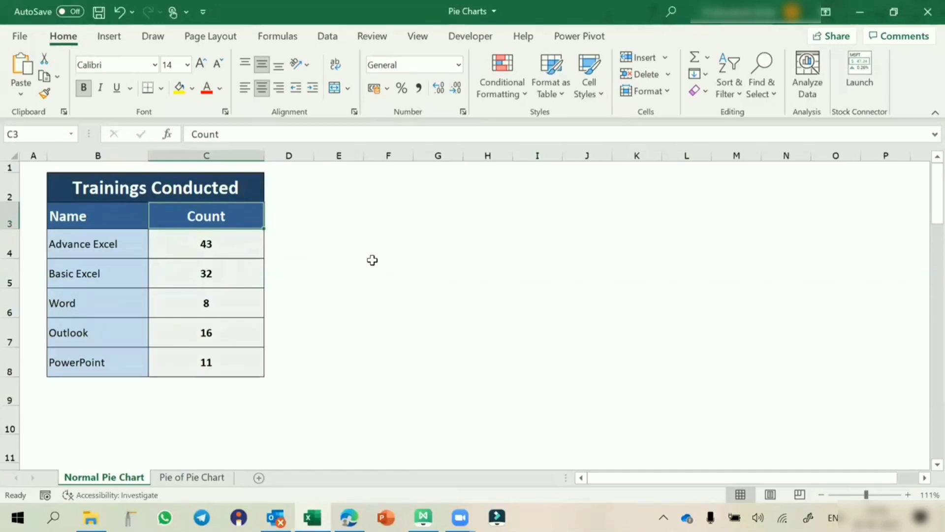
scroll(372, 260, down, 5)
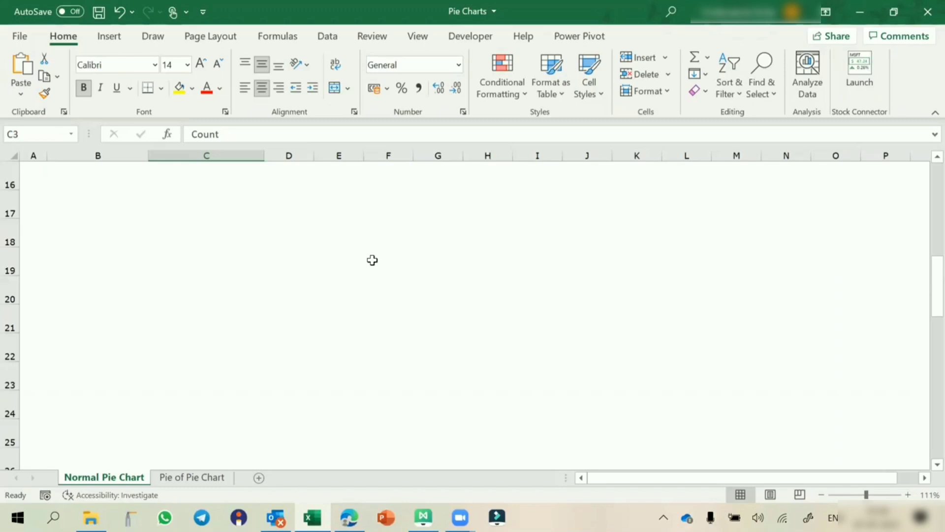
Step: Scroll up to the Trainings Conducted table and select its Name and Count data, B3:C8
click(337, 291)
scroll(335, 284, up, 5)
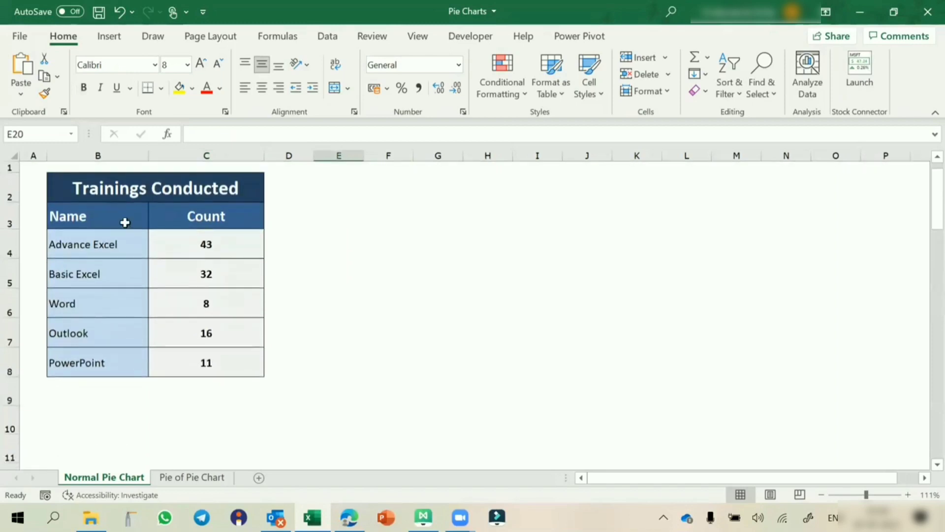
drag(86, 219, 107, 358)
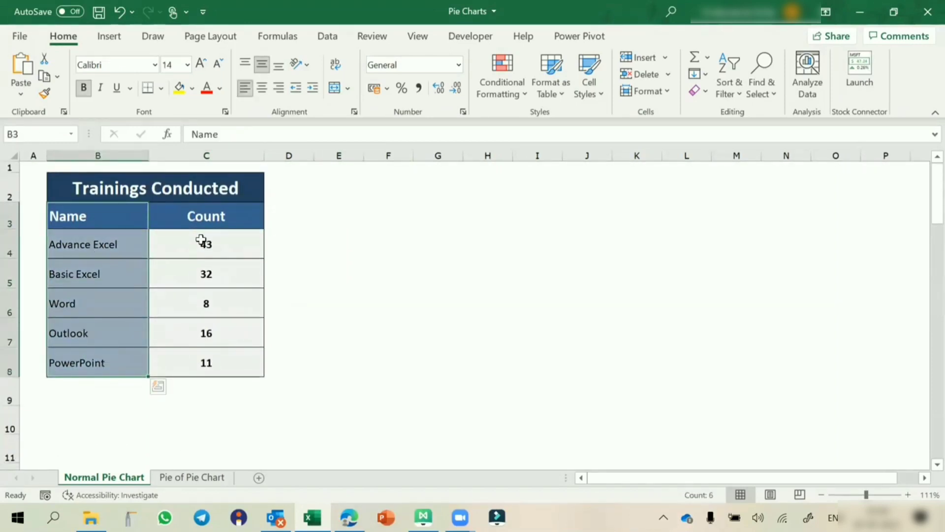
drag(207, 225, 207, 359)
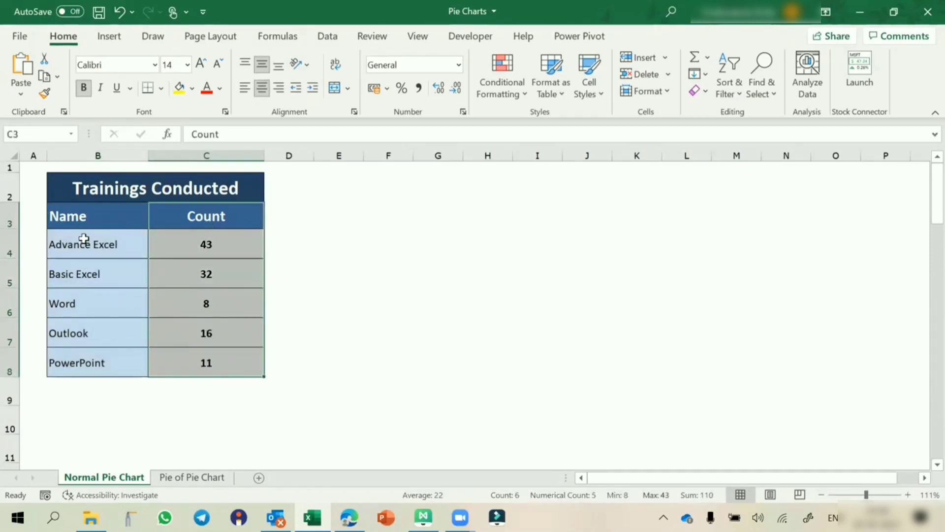
click(84, 220)
drag(85, 221, 154, 360)
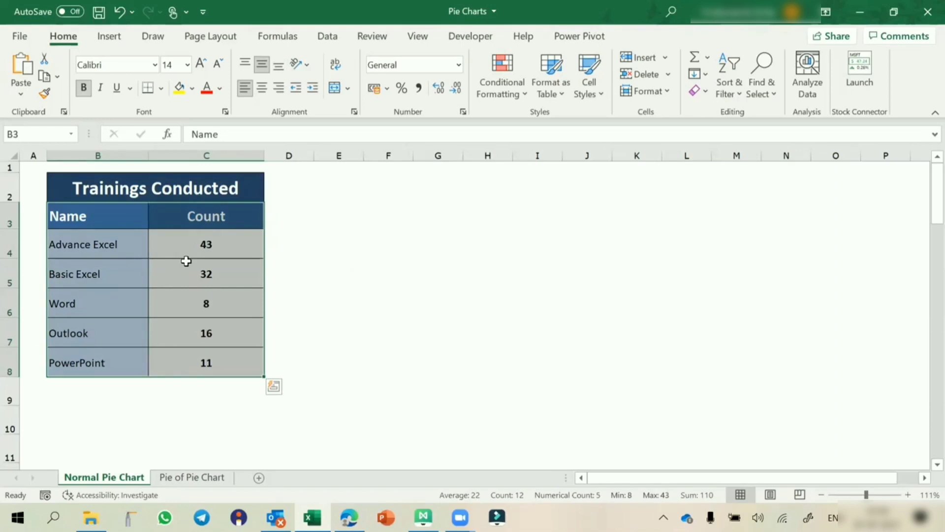
click(148, 312)
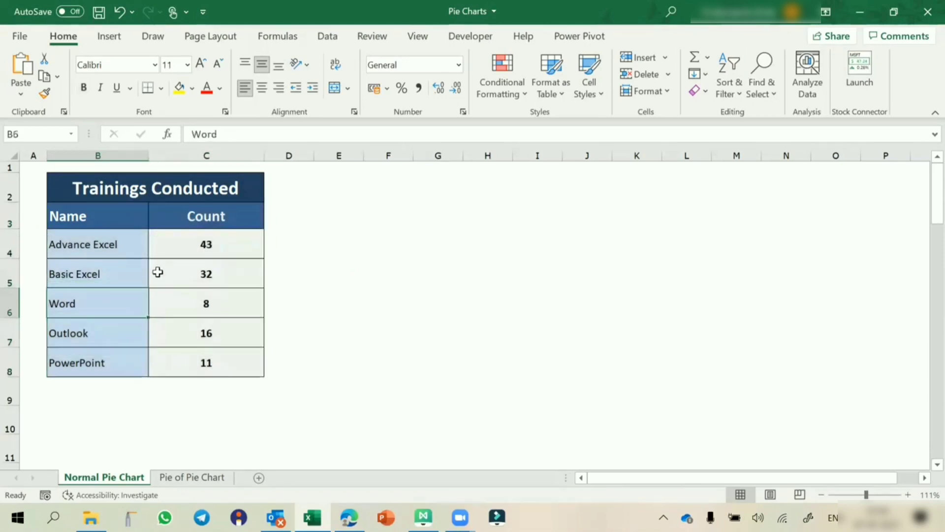
click(126, 261)
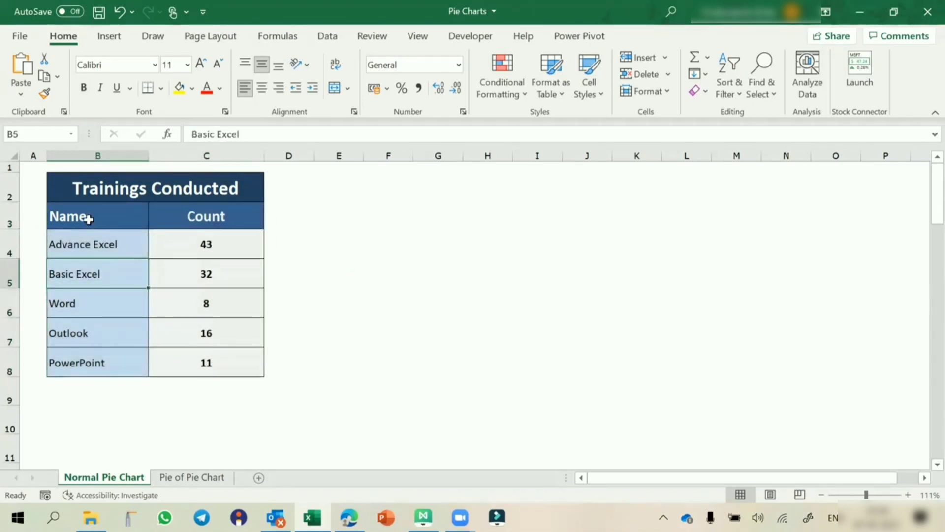
drag(89, 219, 210, 367)
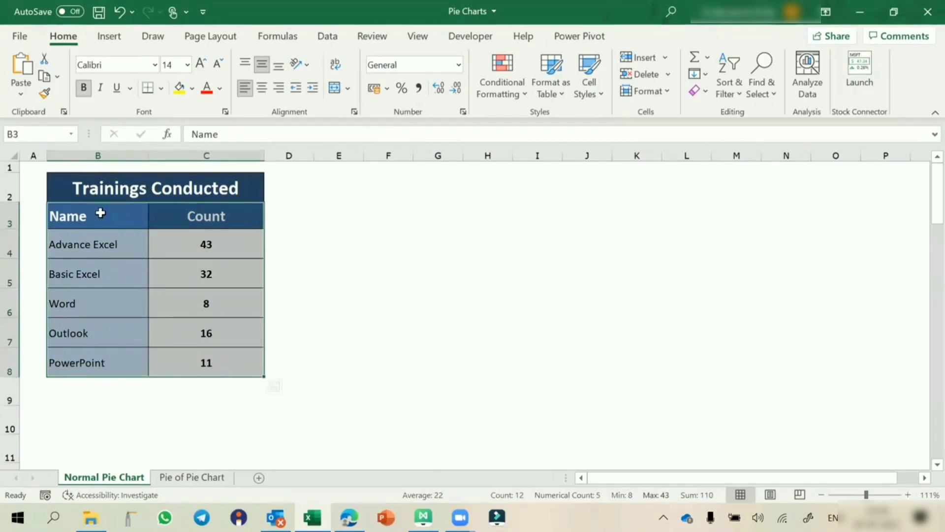
drag(99, 213, 202, 358)
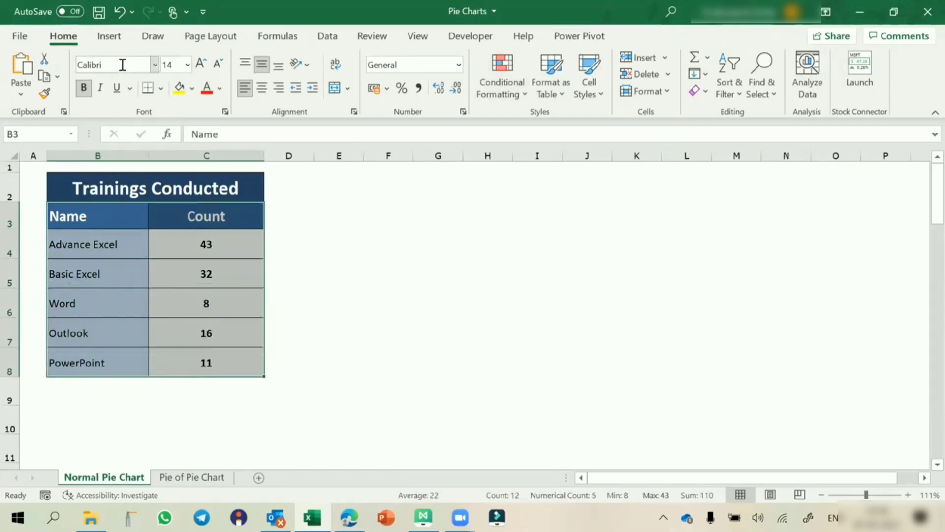
Step: Insert a 3-D pie chart of the training counts and shift it right beside the table
click(109, 39)
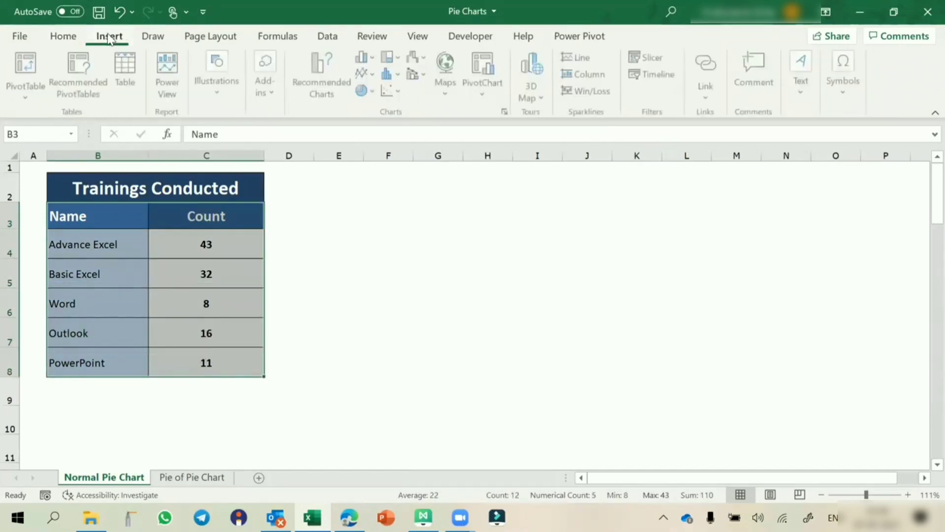
click(372, 95)
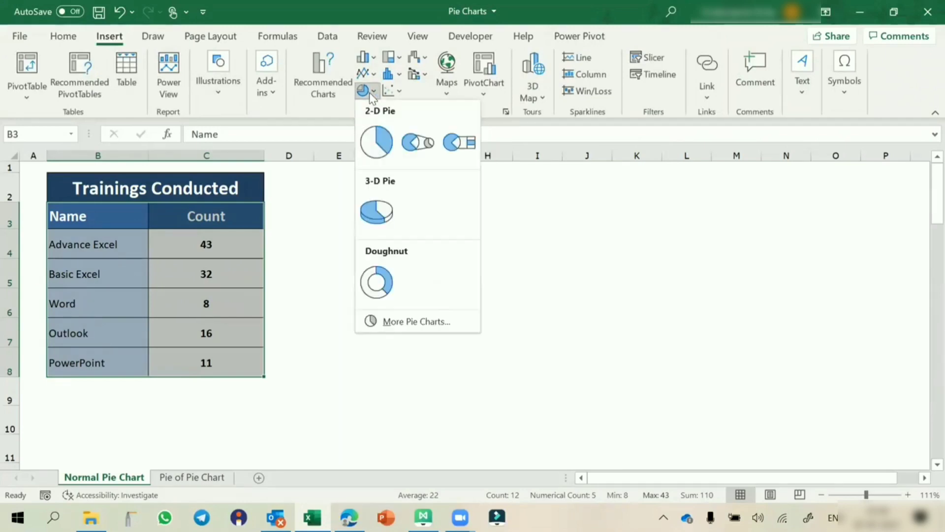
click(379, 211)
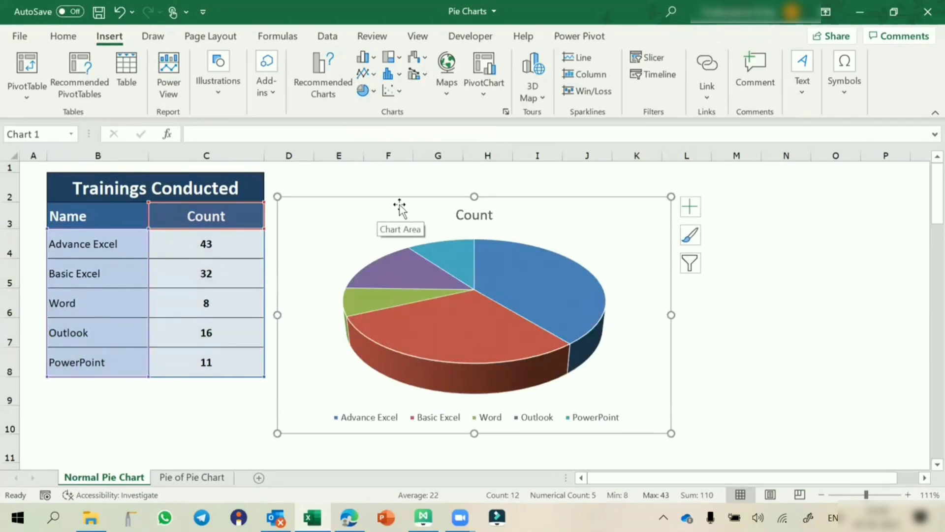
drag(408, 200, 456, 202)
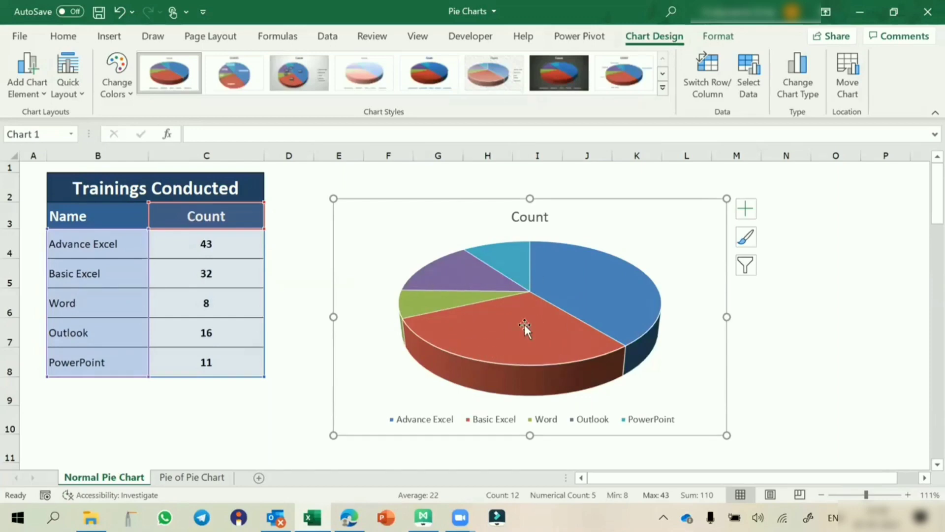
mouse_move(524, 325)
Step: Label the pie slices with percentages only (39%, 29%, 7%, 15%, 10%), hiding the raw counts
click(746, 210)
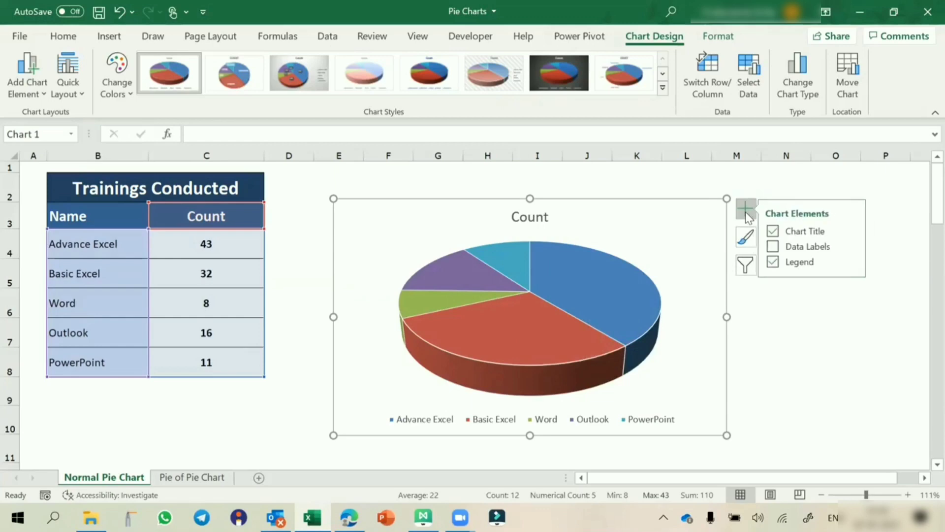
click(777, 247)
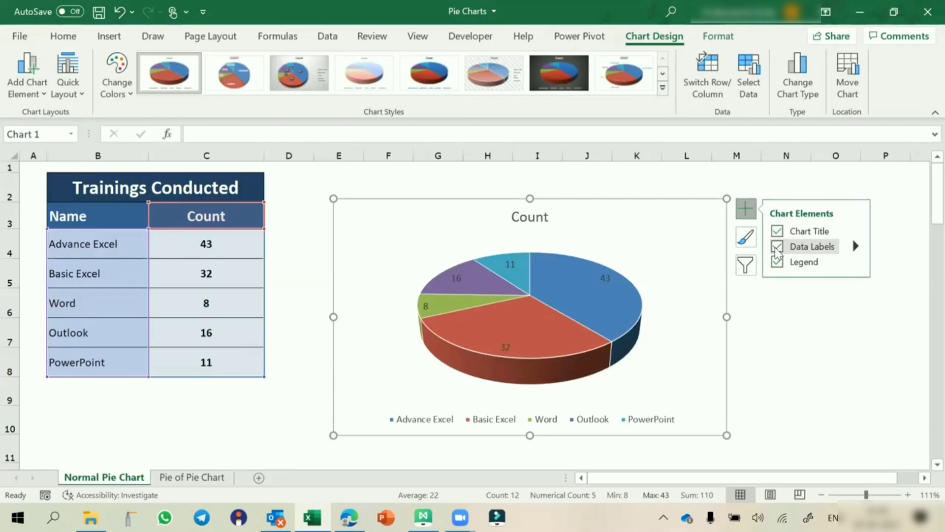
click(776, 250)
click(856, 246)
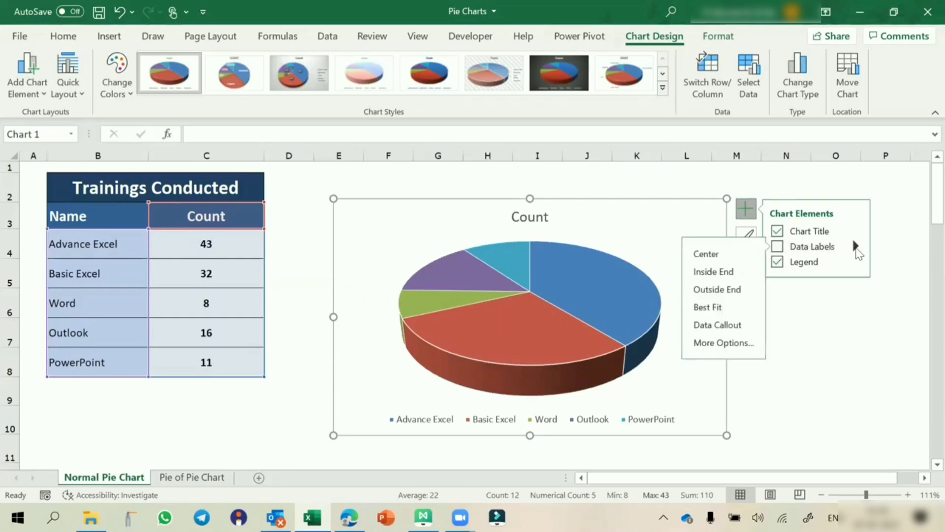
click(728, 343)
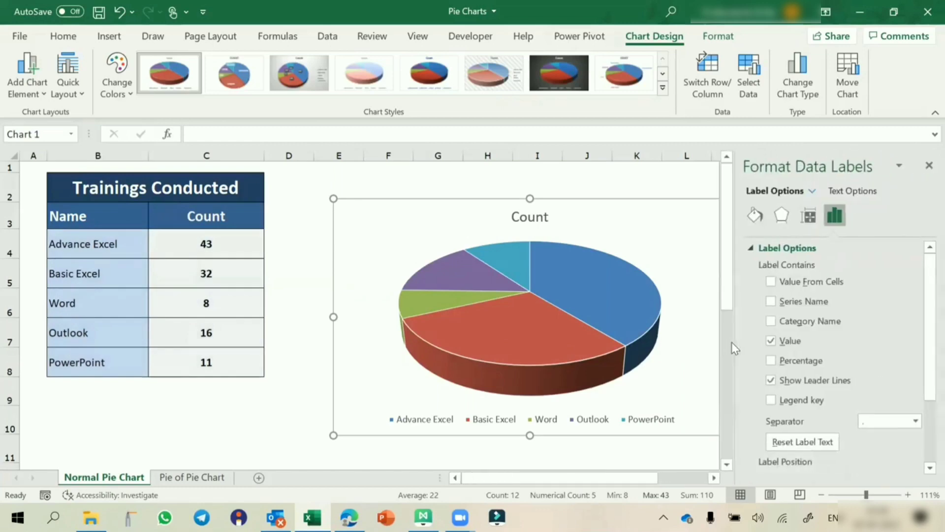
click(772, 361)
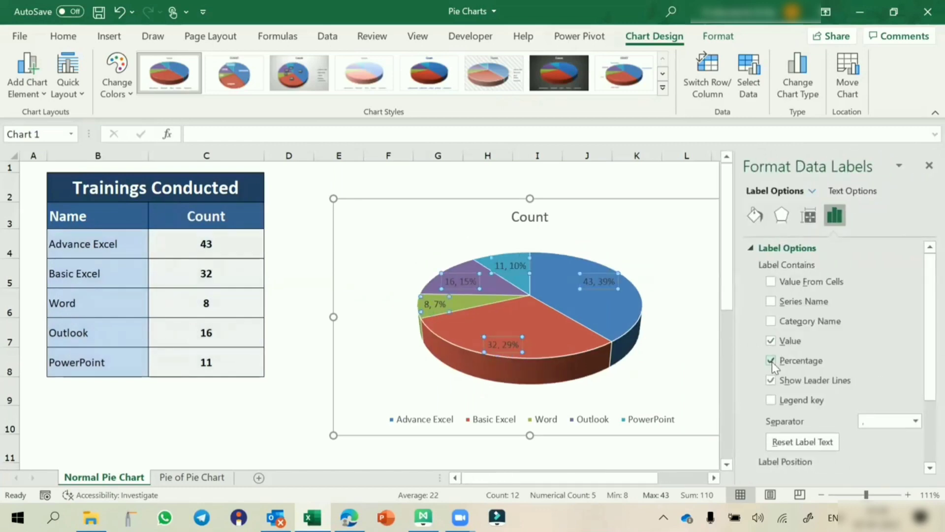
click(772, 342)
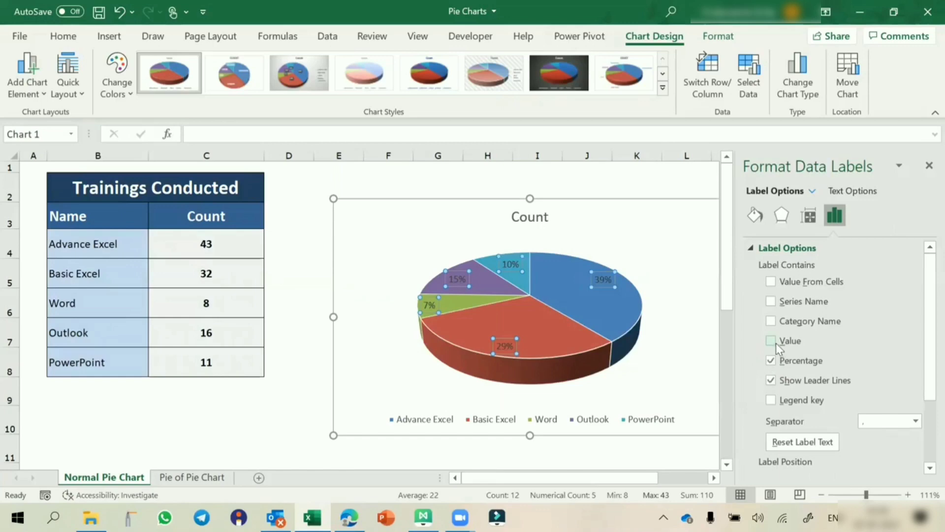
click(928, 166)
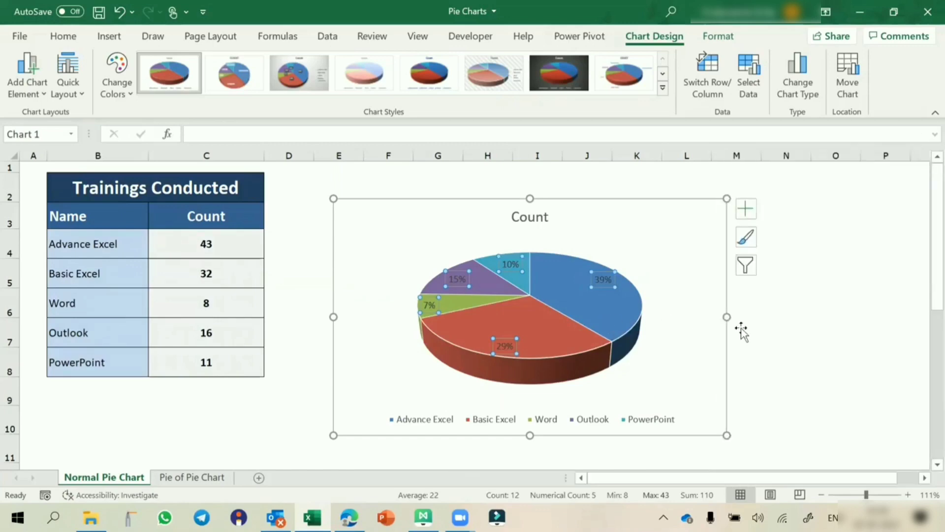
click(783, 330)
click(460, 277)
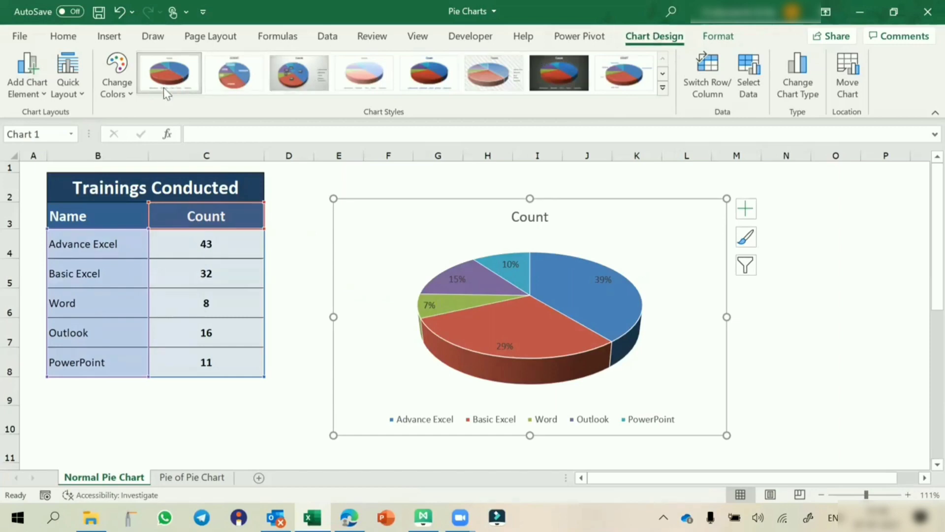
Step: Apply a shaded chart style with boxed percentage labels and move the legend to the bottom
click(663, 90)
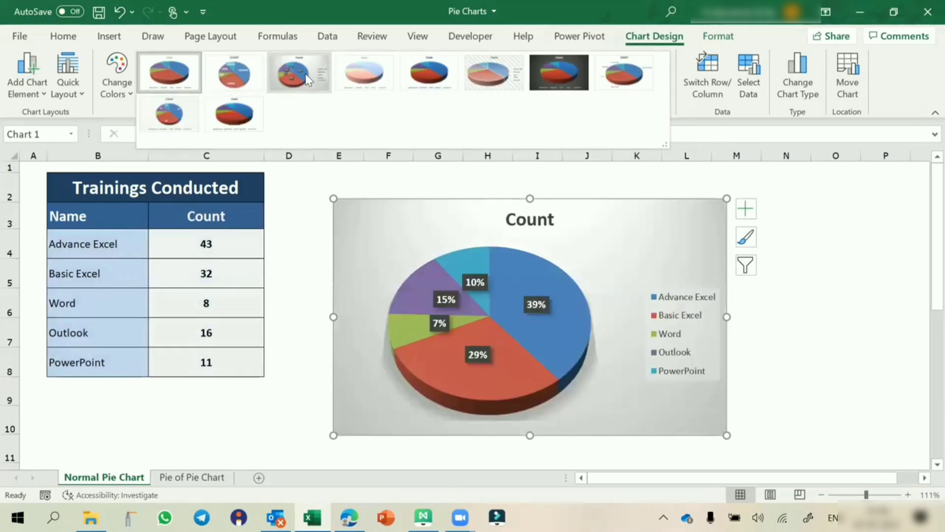
click(305, 74)
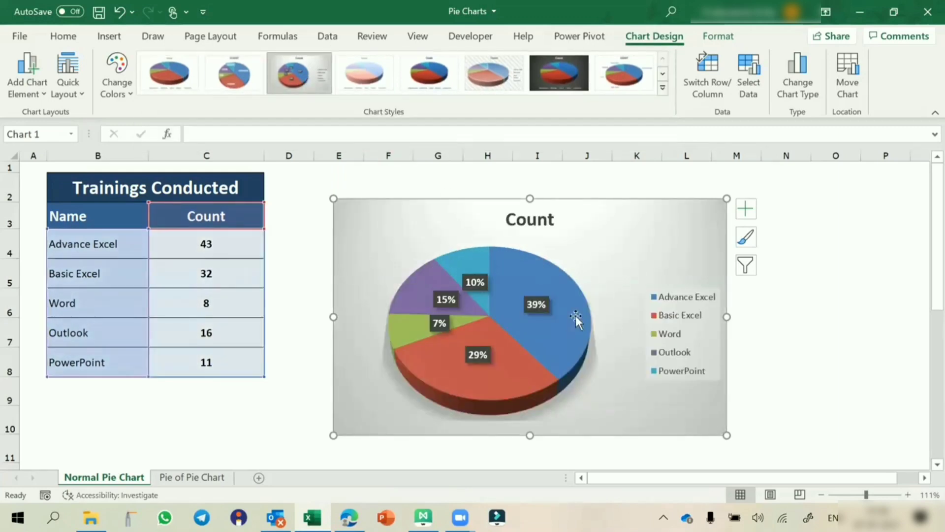
click(674, 295)
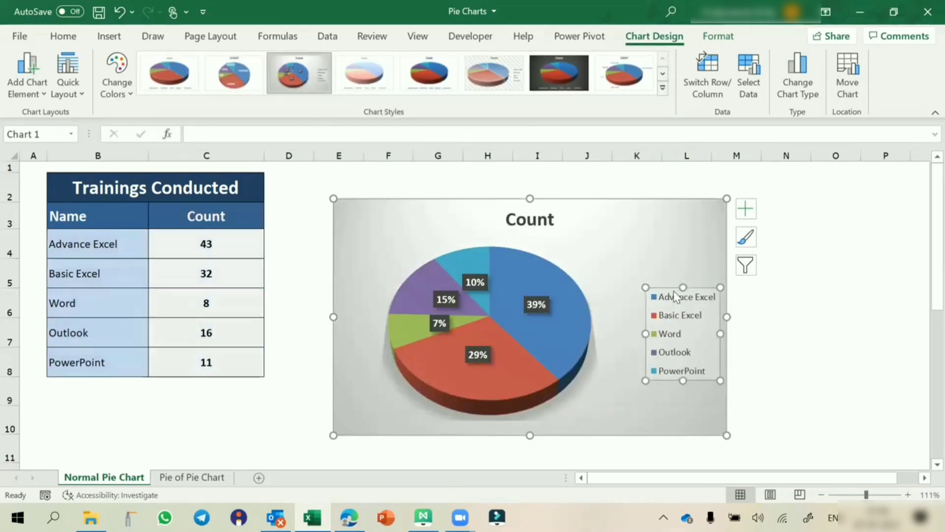
double_click(673, 295)
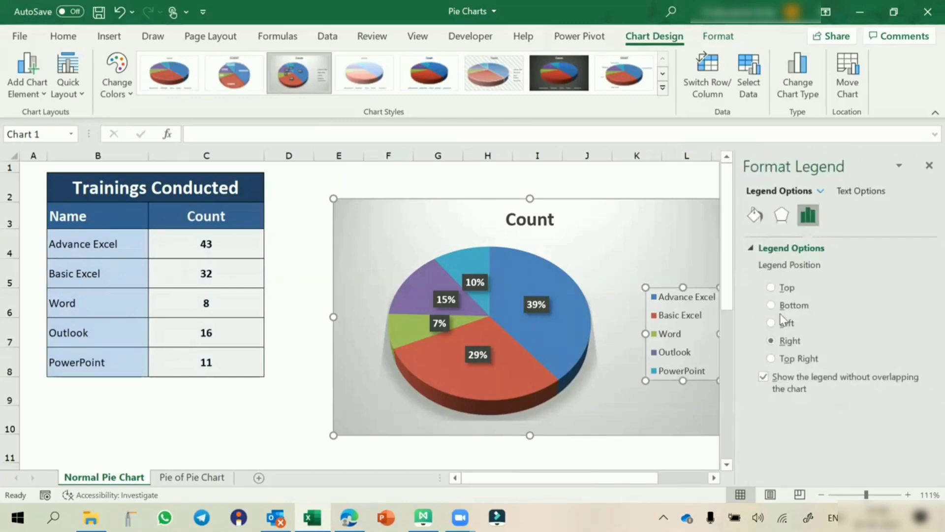
click(801, 306)
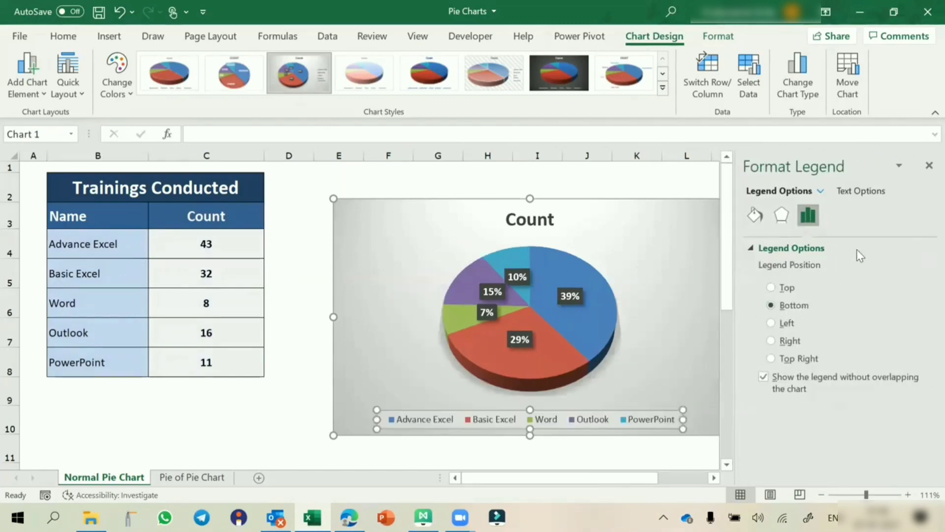
click(929, 165)
click(810, 319)
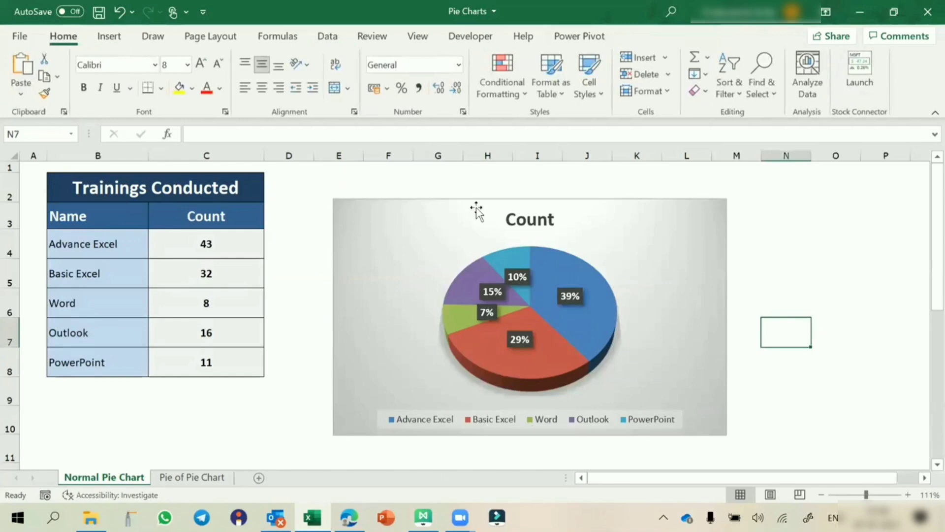
Step: Nudge the 3-D pie chart slightly left on the sheet
click(454, 181)
drag(454, 181, 451, 181)
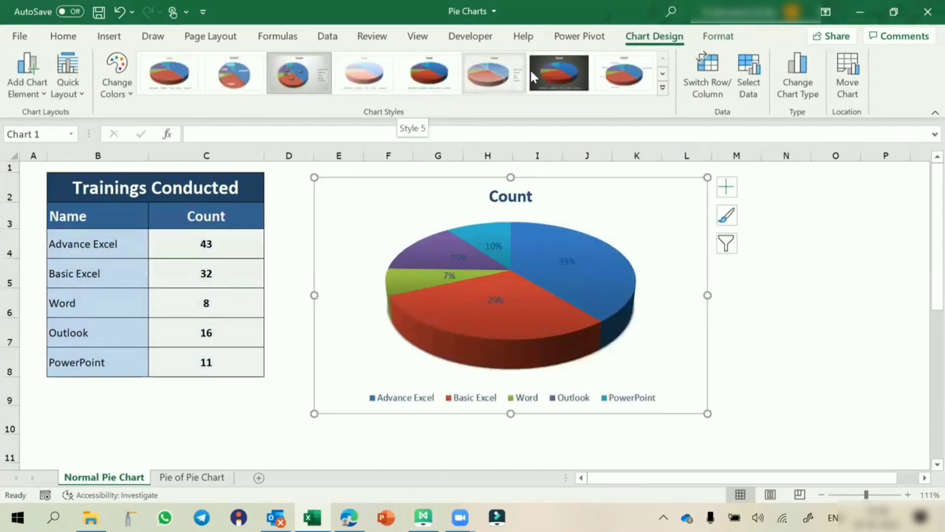
click(791, 293)
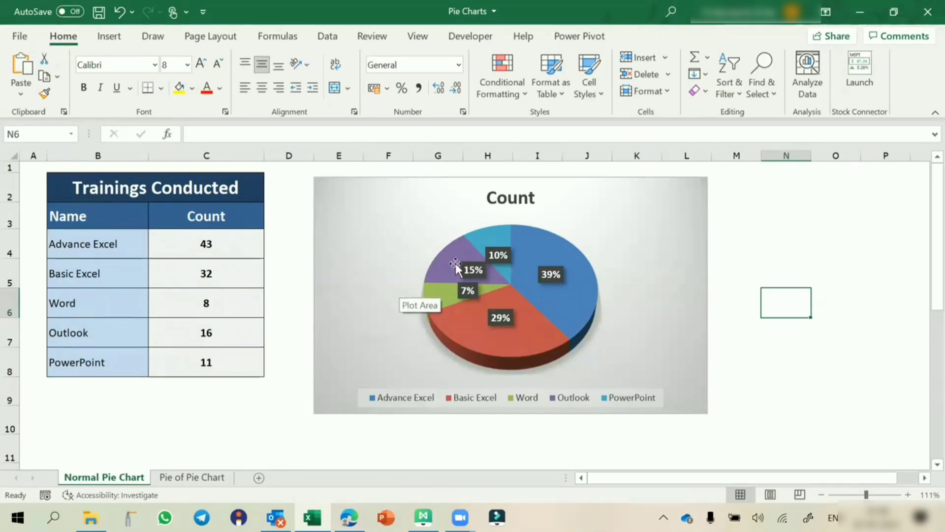
mouse_move(450, 265)
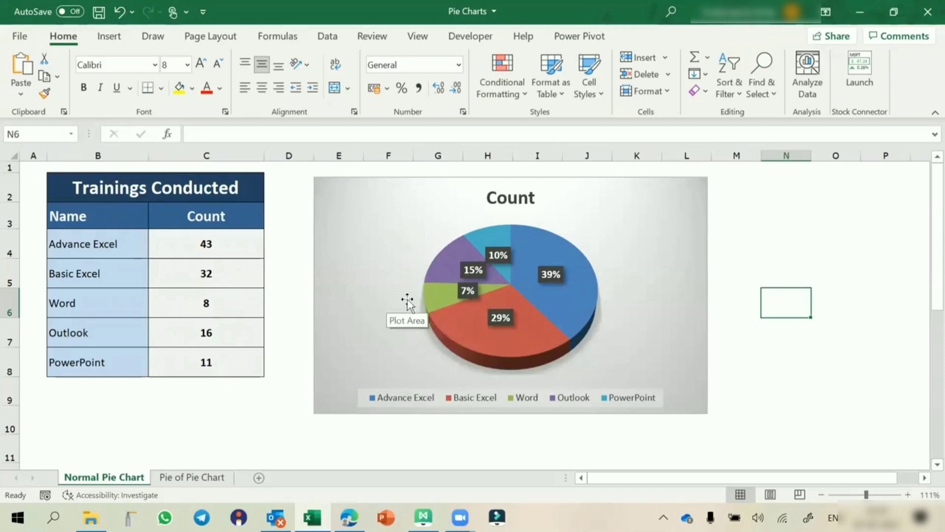
mouse_move(428, 303)
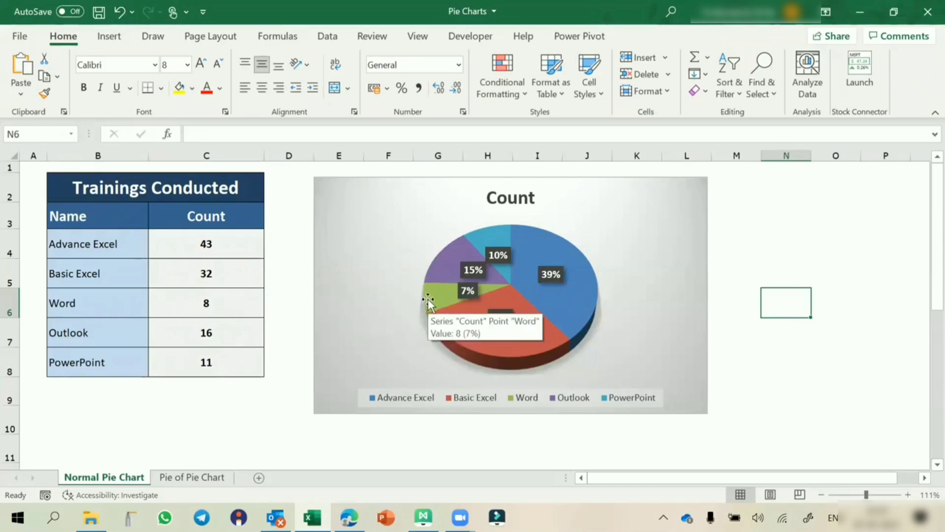
click(427, 298)
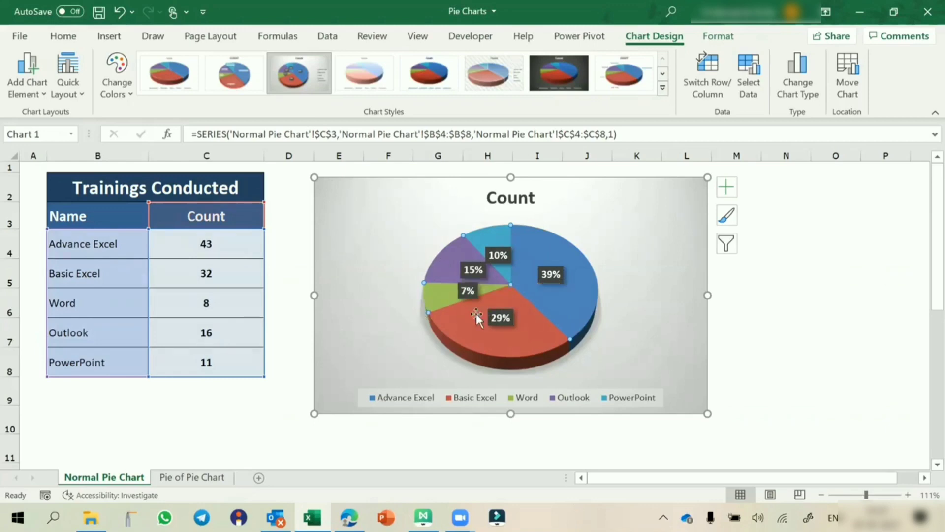
click(782, 301)
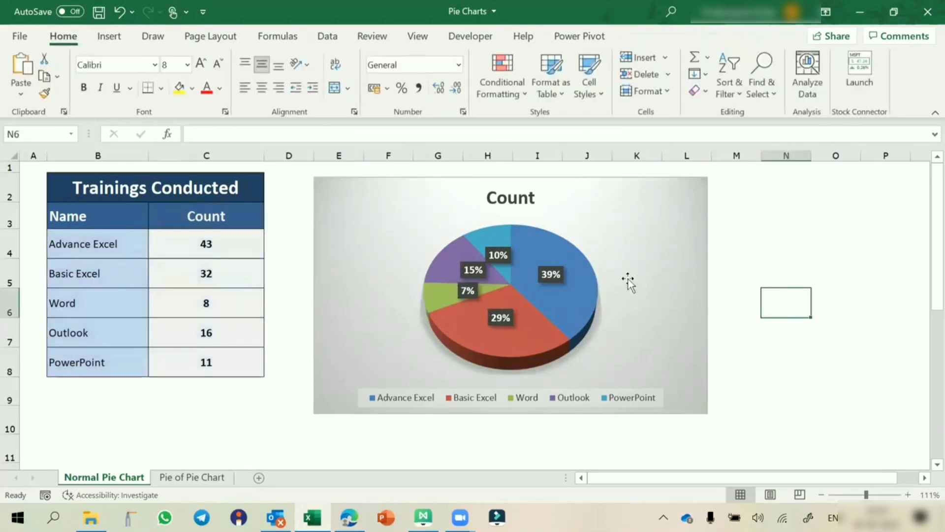
Step: Pull the Word and PowerPoint slices slightly out from the rest of the pie
click(447, 253)
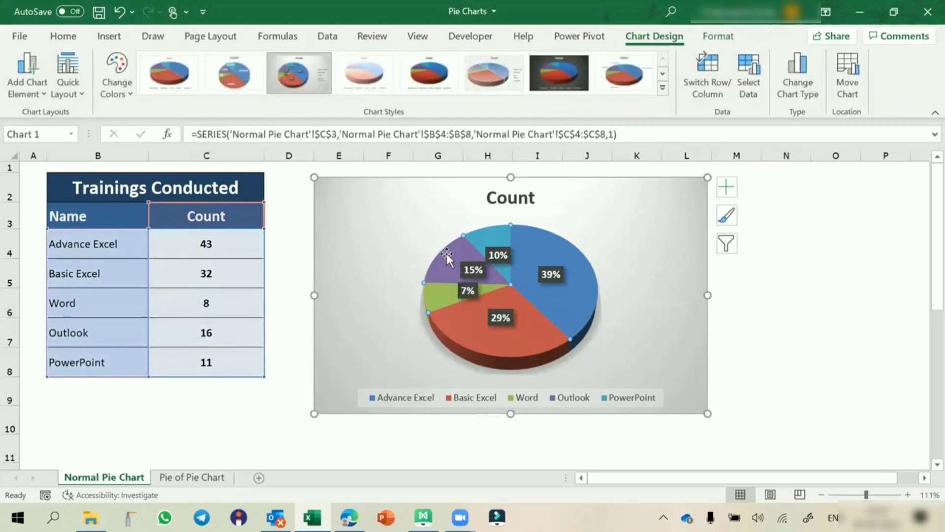
click(433, 291)
click(433, 298)
drag(437, 299, 430, 303)
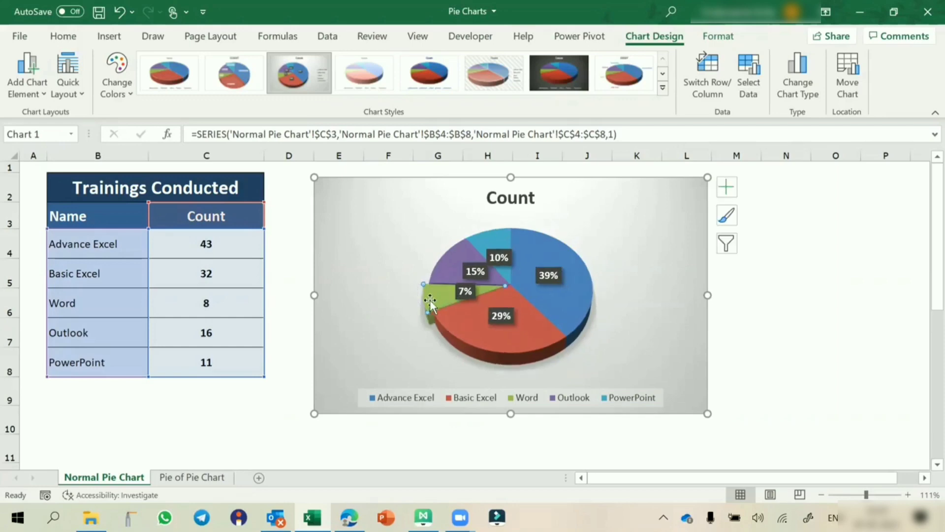
click(481, 239)
drag(481, 237, 474, 229)
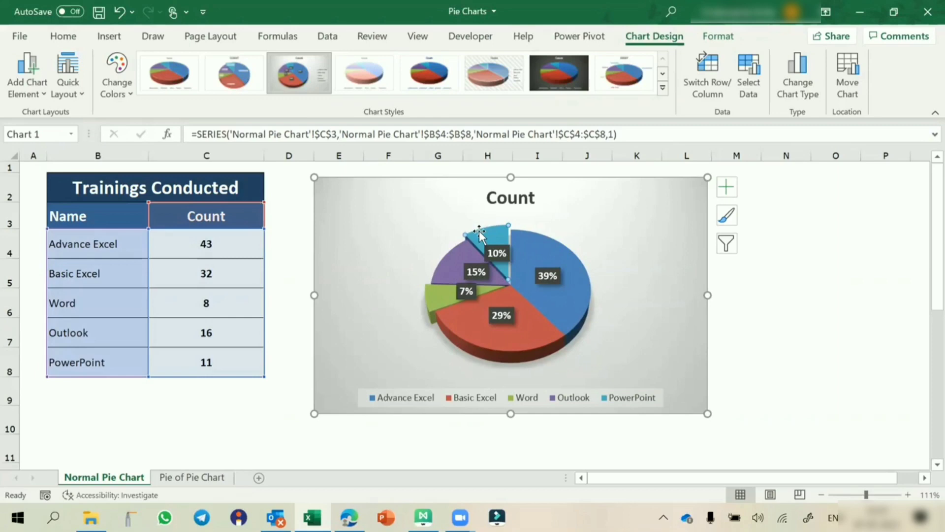
click(809, 308)
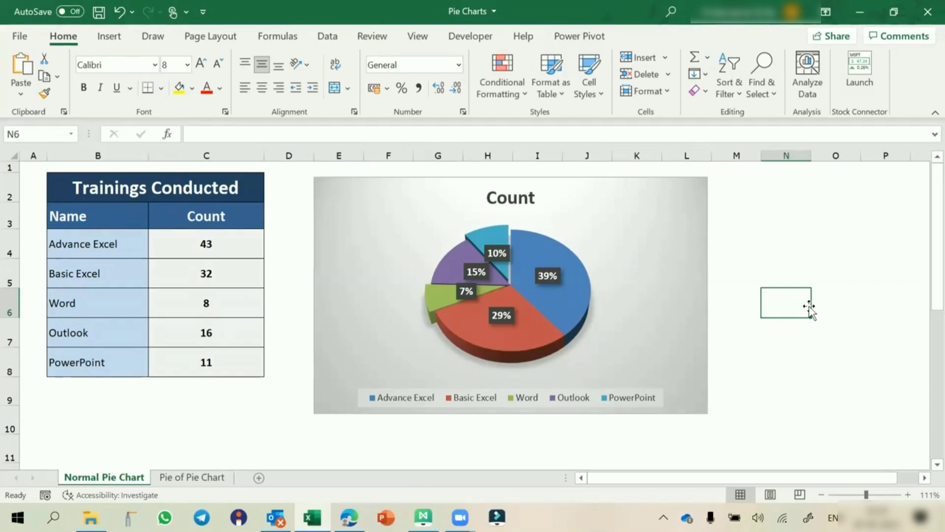
Step: Open the Pie of Pie Chart sheet, point out Advance Excel (43) and Basic Excel (32), and select B3:C8
click(199, 478)
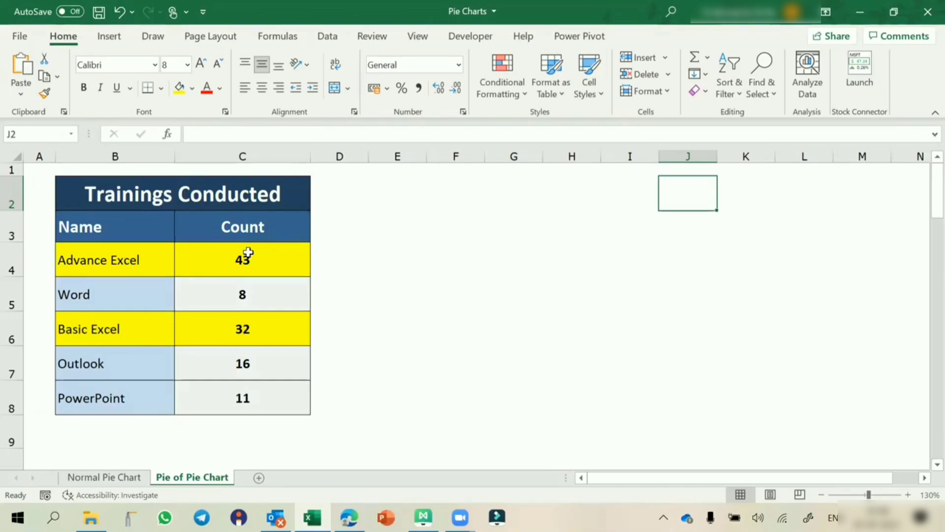
click(97, 262)
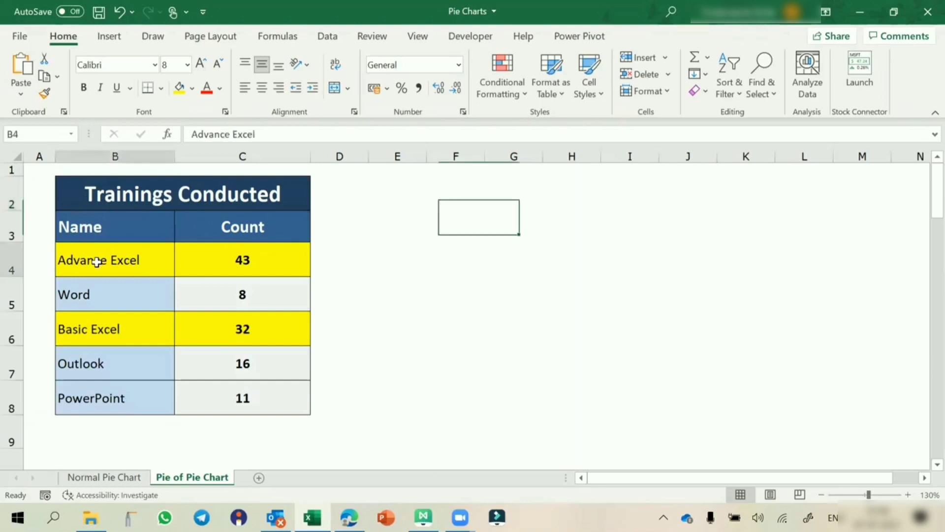
click(99, 328)
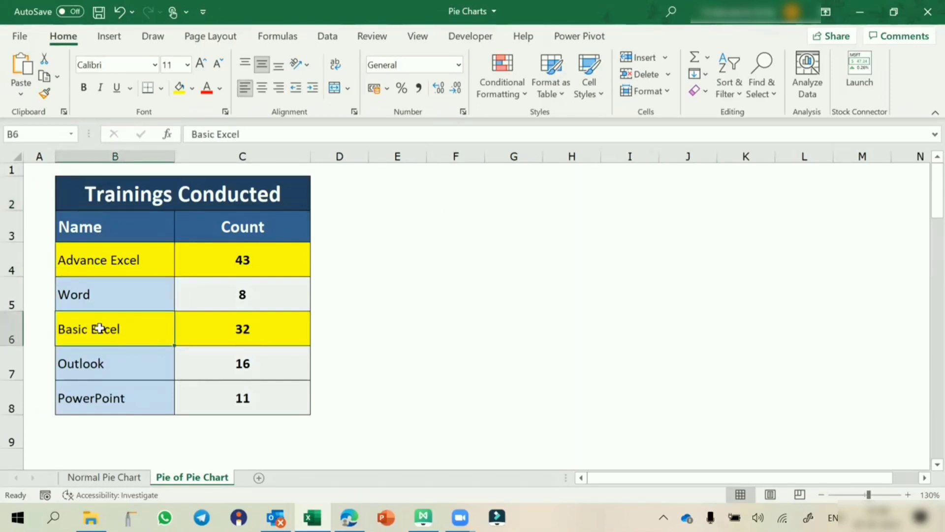
click(252, 265)
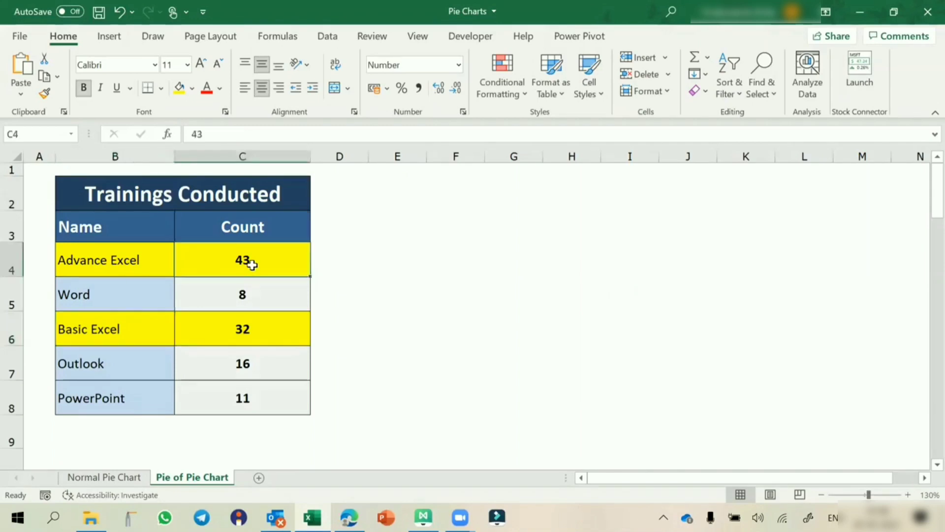
click(235, 327)
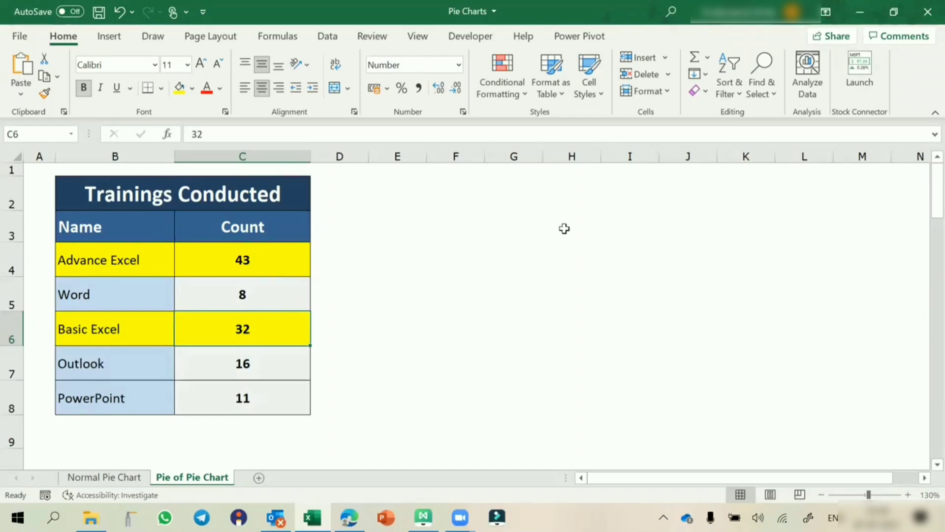
drag(154, 228, 247, 420)
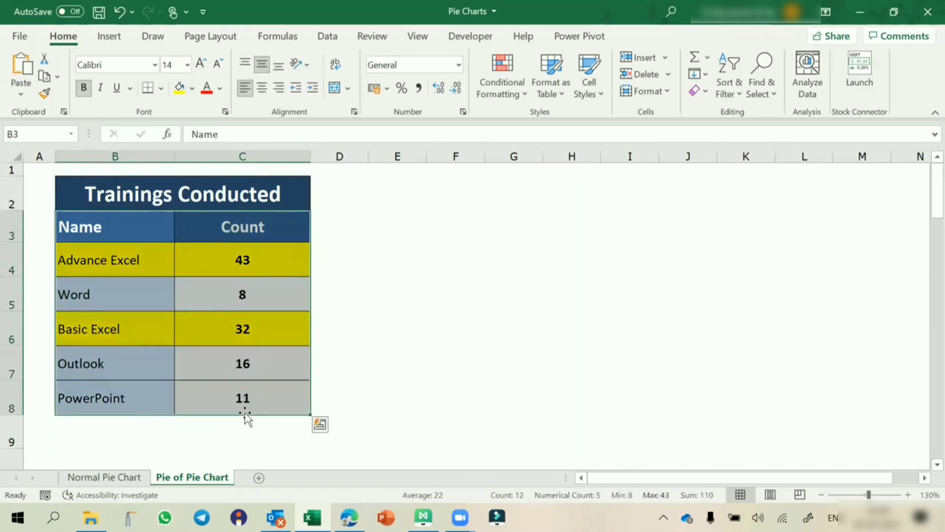
Step: Insert a Pie of Pie chart, move it left over columns A–G, and apply a gradient percentage style
click(104, 39)
click(365, 90)
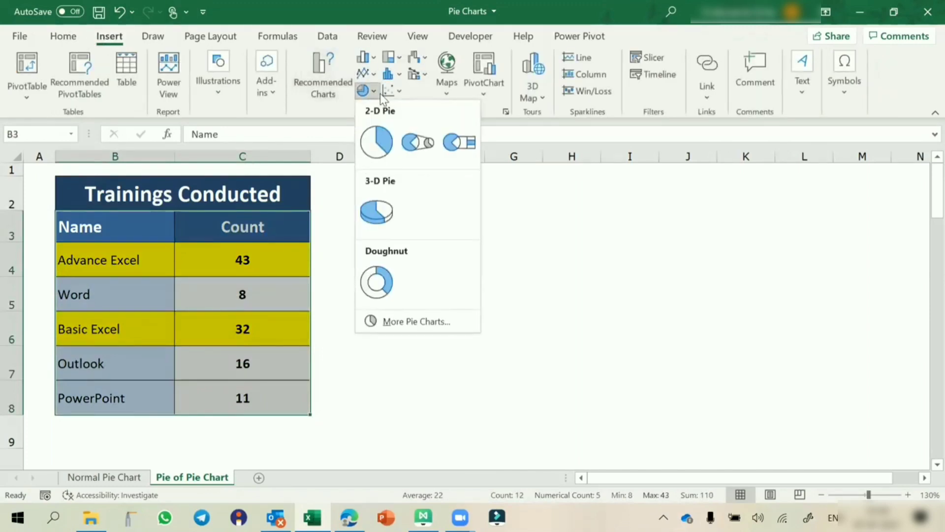
click(414, 131)
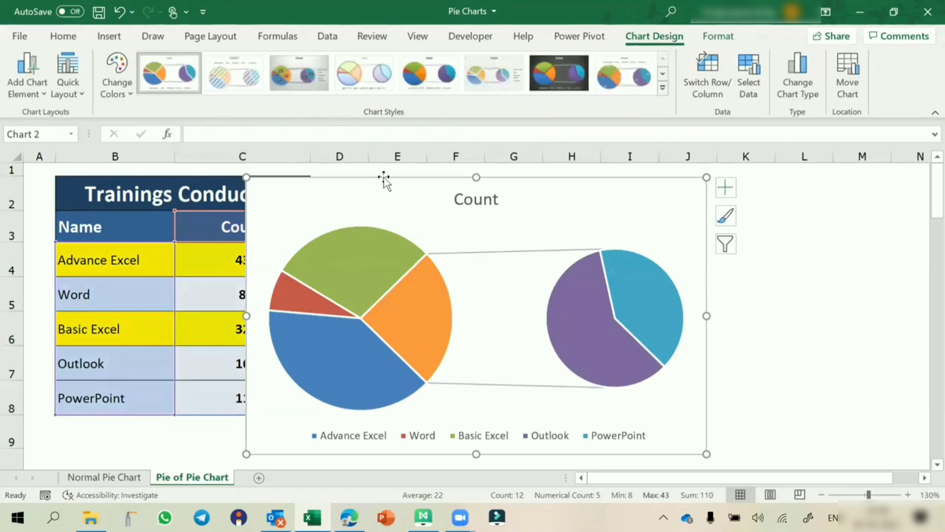
drag(382, 178, 189, 173)
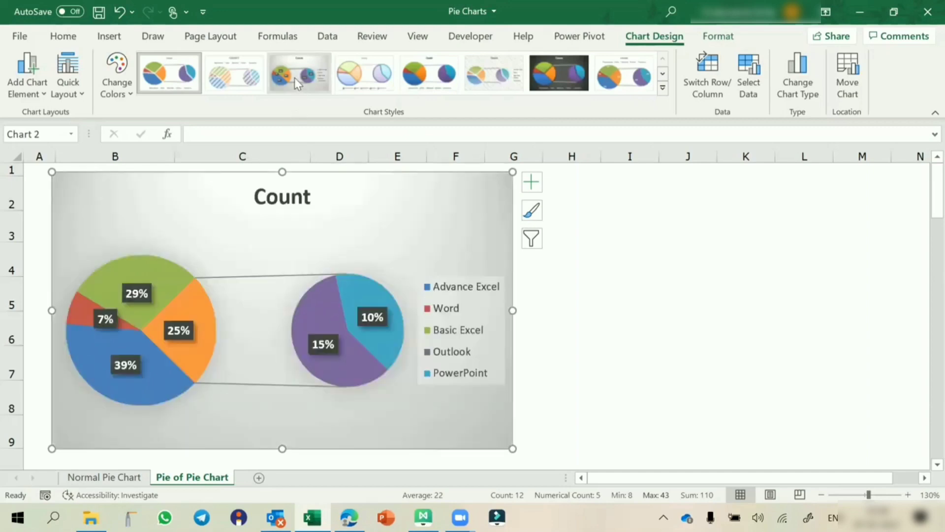
click(294, 78)
click(450, 281)
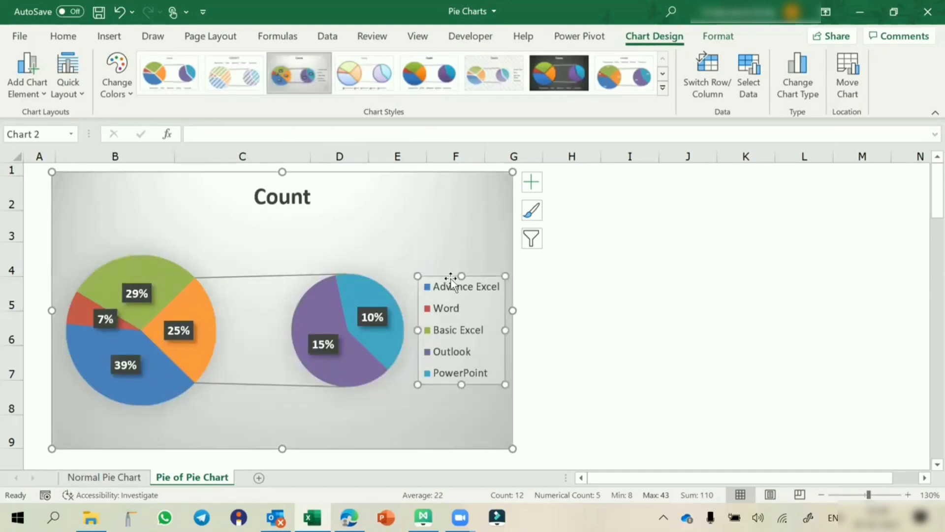
Step: Set the Pie of Pie legend position to Bottom, below the Outlook/PowerPoint secondary pie
double_click(450, 281)
click(789, 306)
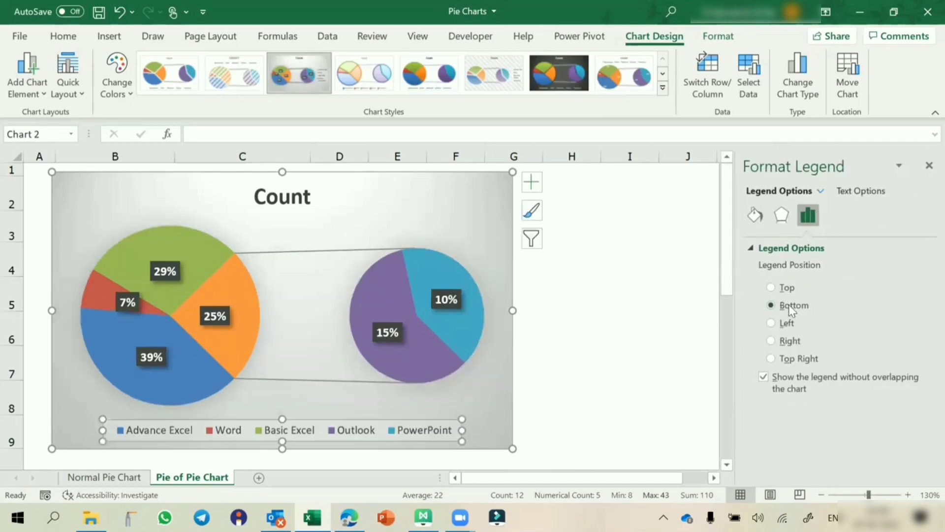
click(929, 166)
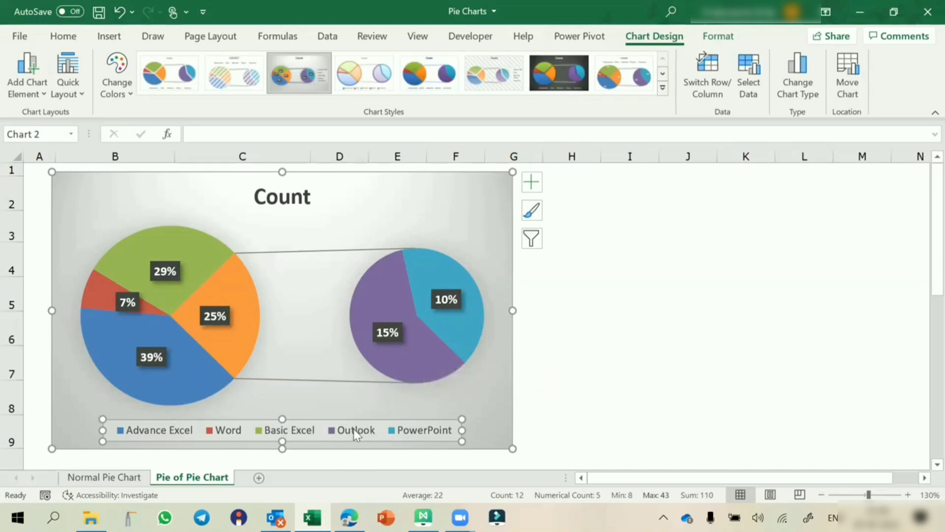
mouse_move(422, 335)
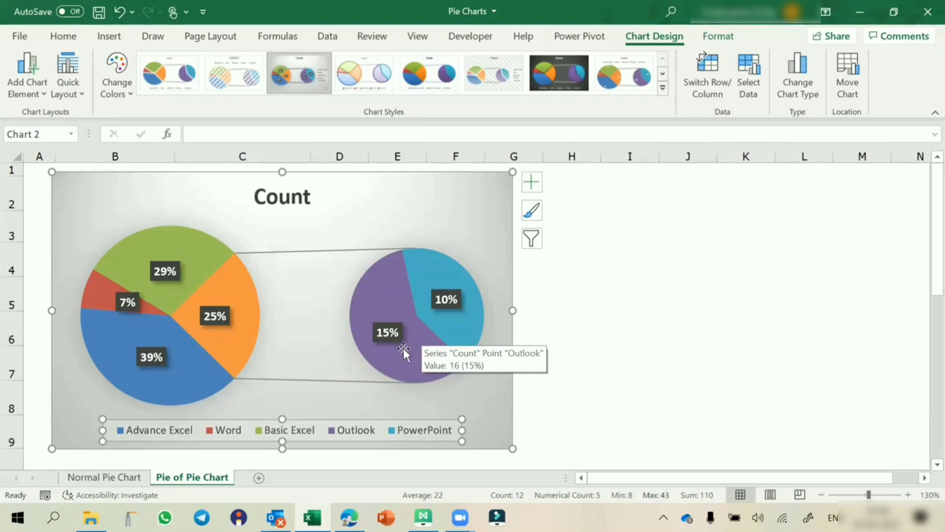
mouse_move(461, 334)
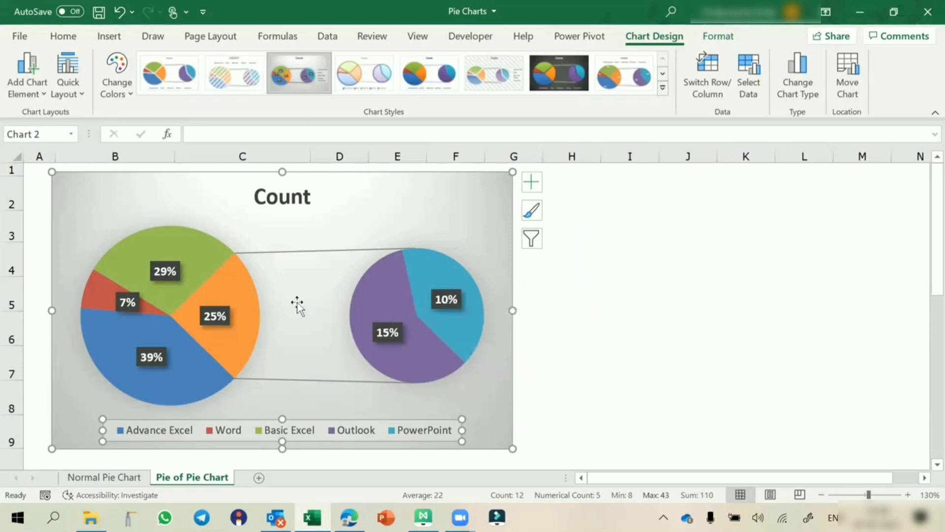
mouse_move(253, 311)
Step: Set the data series' Split Series By option to Custom and select the Outlook slice
right_click(365, 303)
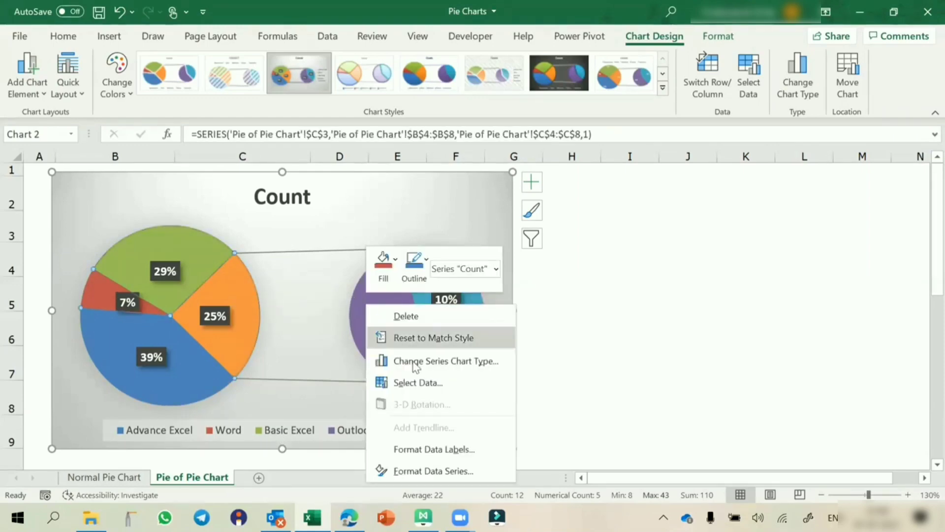
click(426, 471)
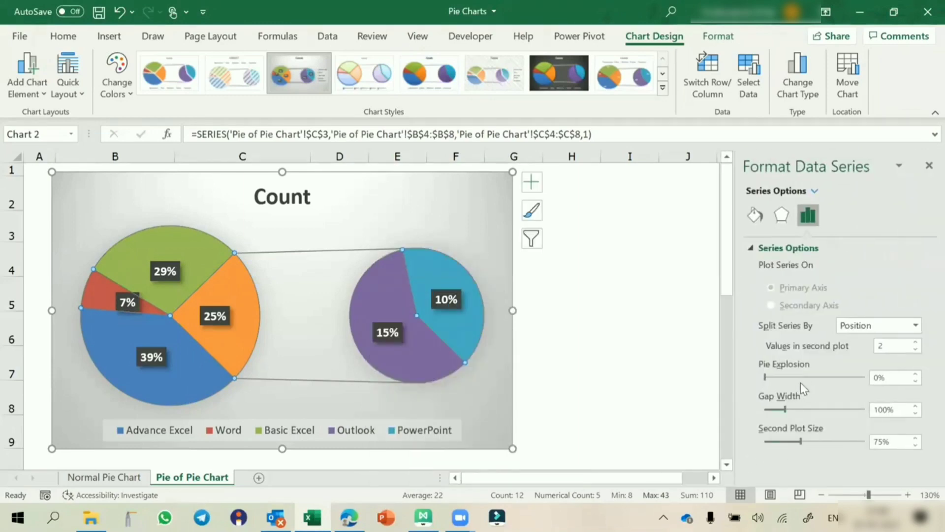
click(849, 325)
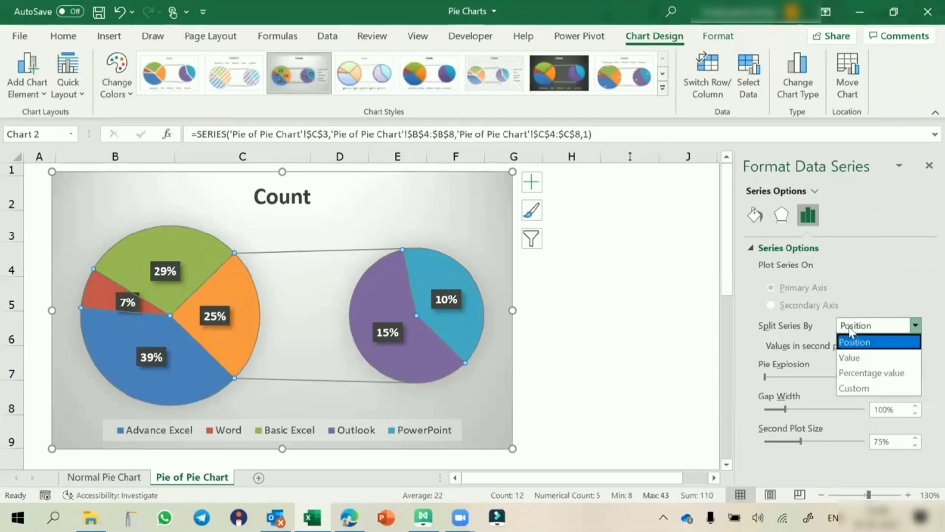
click(857, 387)
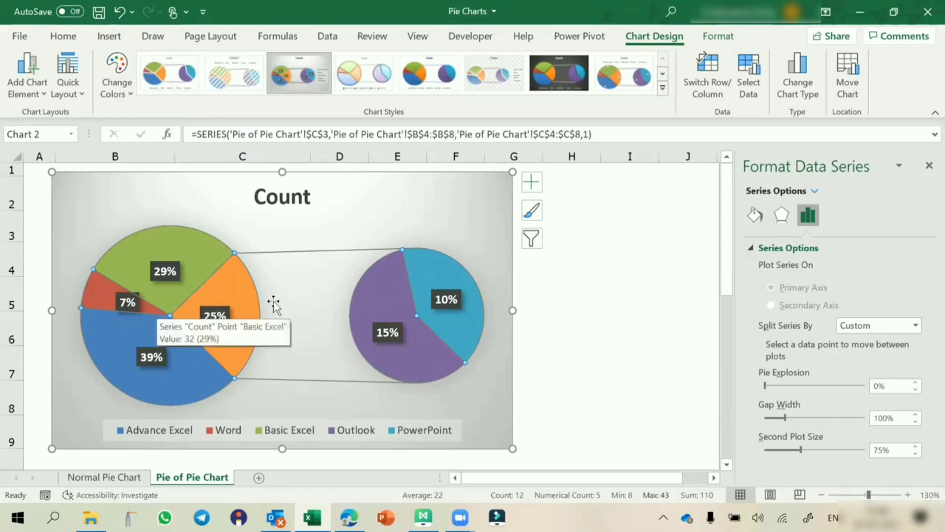
click(366, 293)
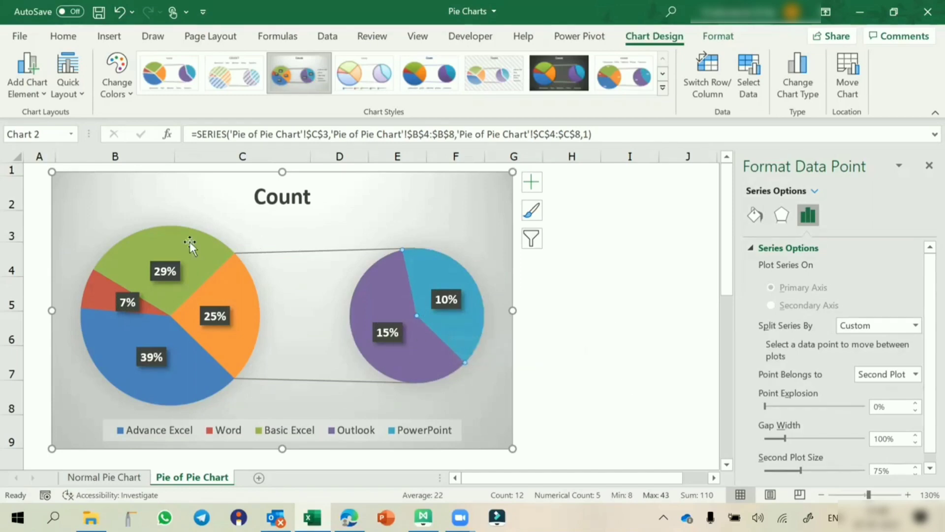
Step: Move the Outlook and PowerPoint slices into the First Plot
click(875, 379)
click(869, 389)
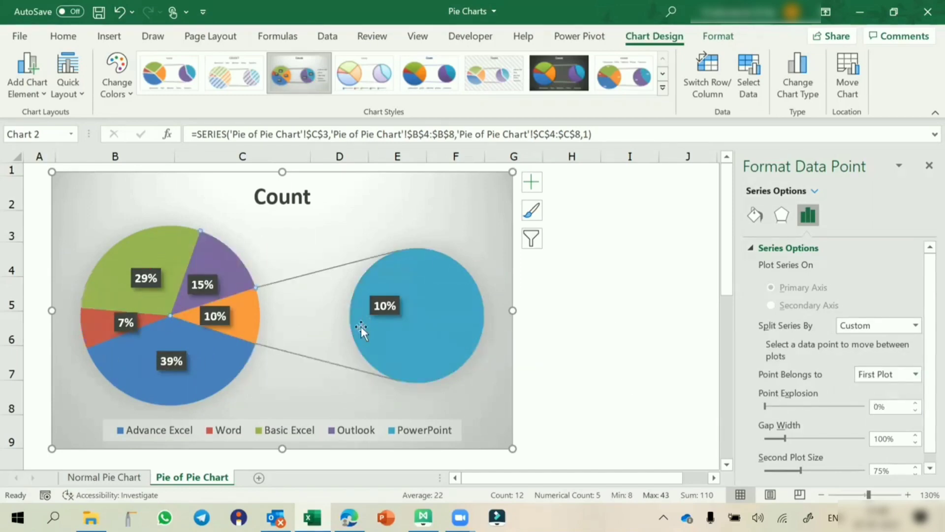
click(472, 327)
click(869, 378)
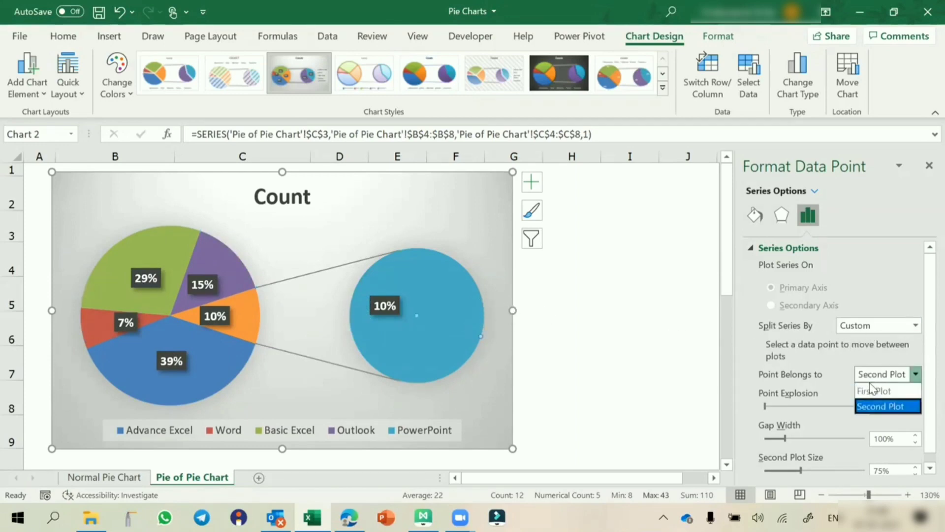
click(872, 390)
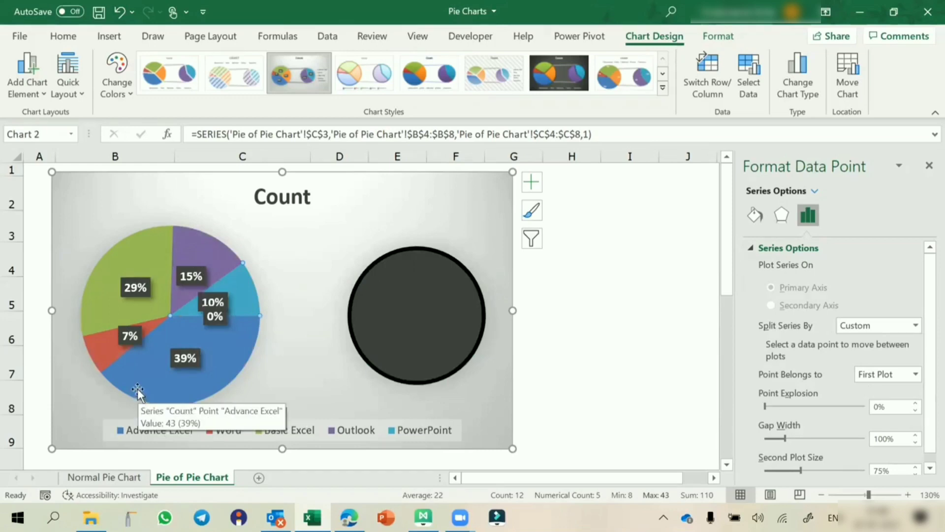
Step: Move Advance Excel (39%) and Basic Excel (29%) into the Second Plot
click(137, 389)
click(872, 377)
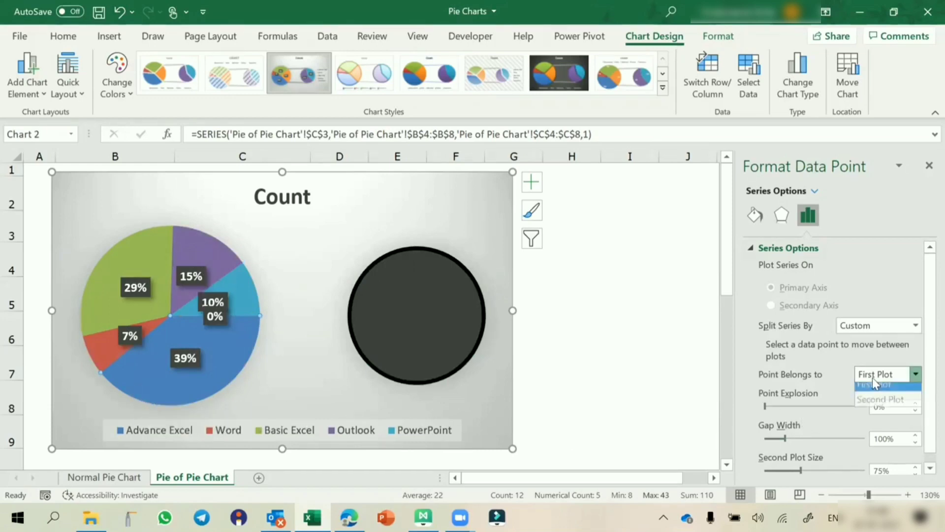
click(879, 399)
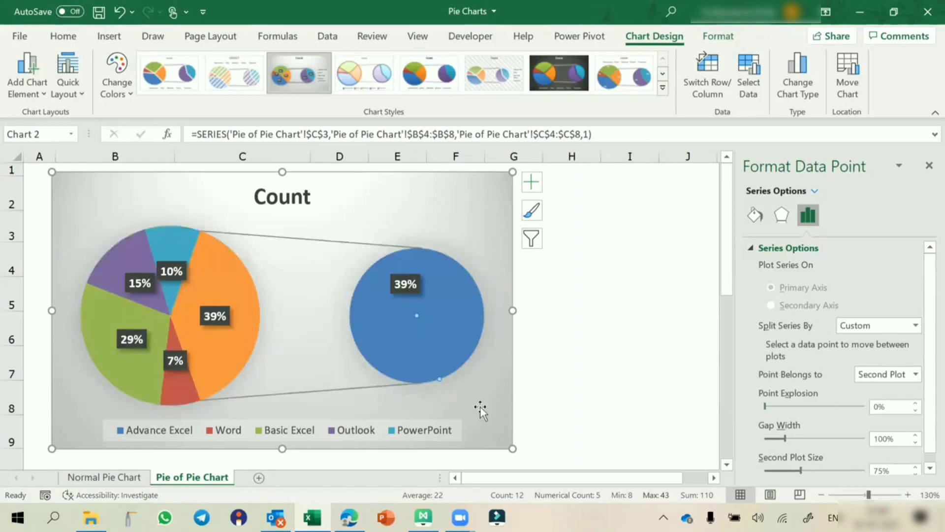
click(129, 379)
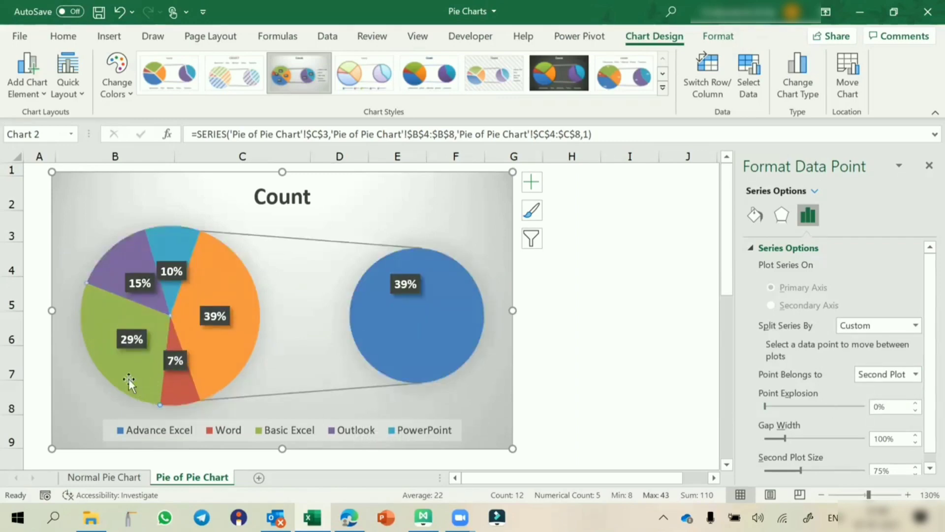
click(883, 375)
click(878, 401)
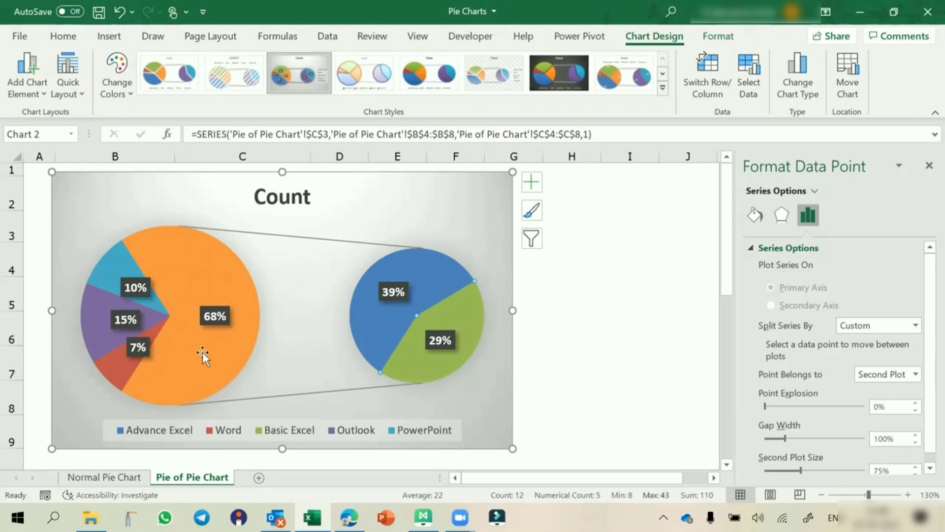
mouse_move(202, 352)
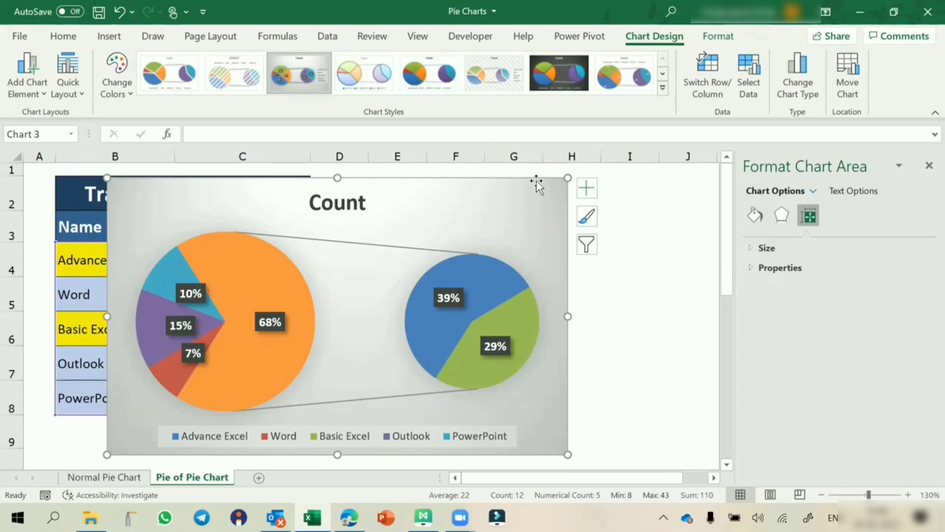
Step: Change the chart type to Bar of Pie, putting Advance Excel and Basic Excel in a stacked bar
click(790, 91)
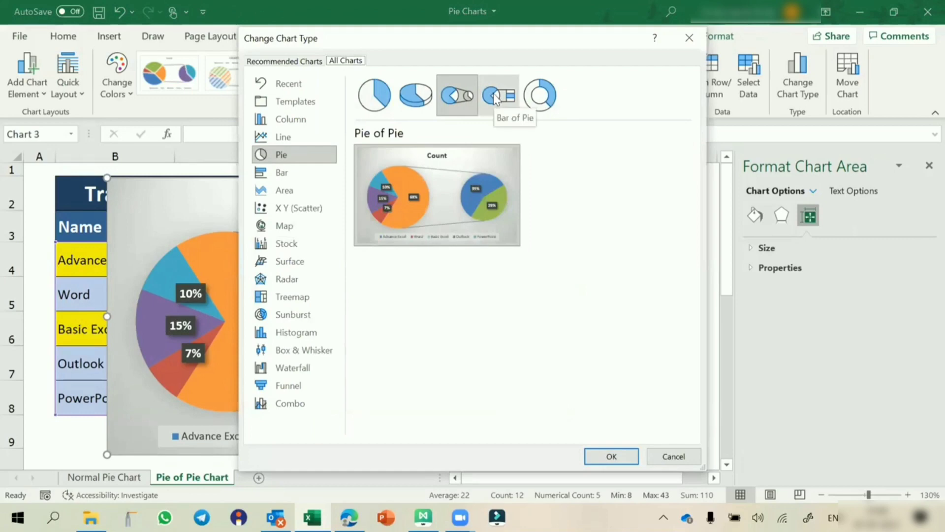
click(500, 95)
click(609, 454)
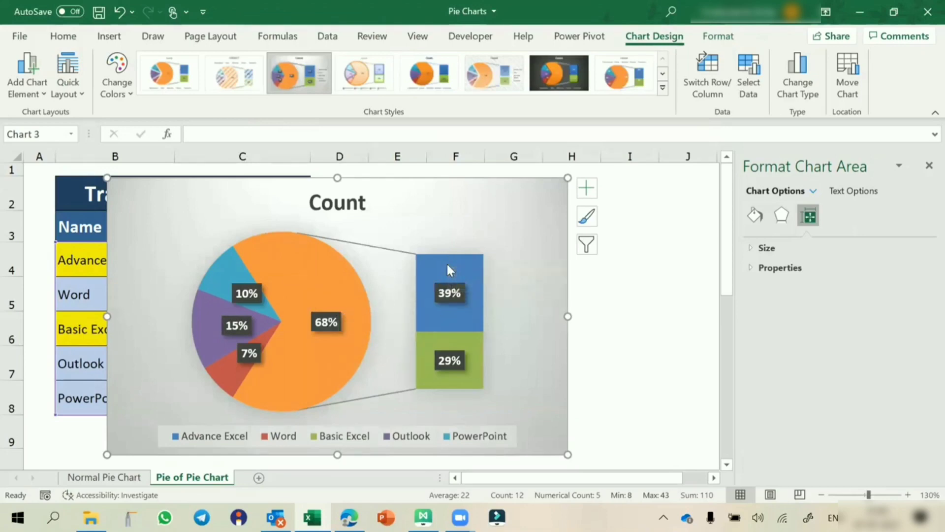
Step: Undo the chart type change to restore the Pie of Pie layout
mouse_move(448, 266)
mouse_move(332, 296)
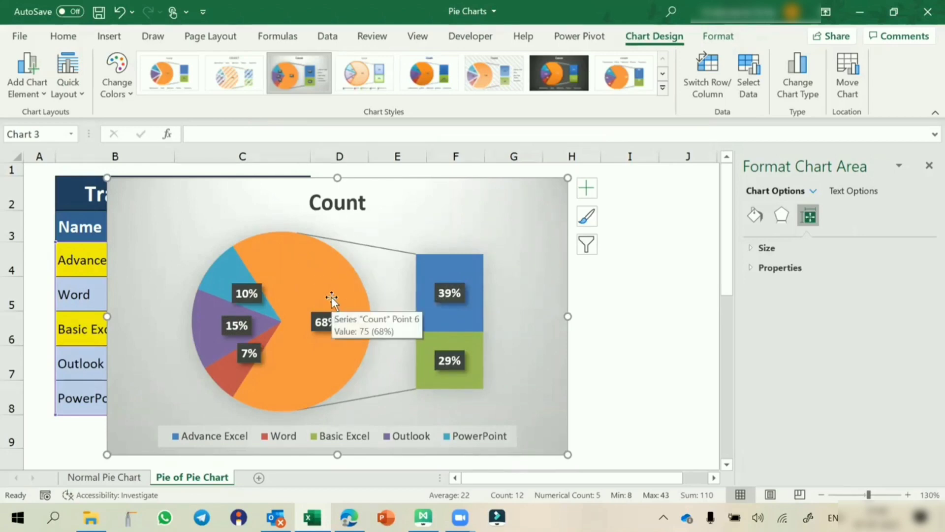
key(ctrl+z)
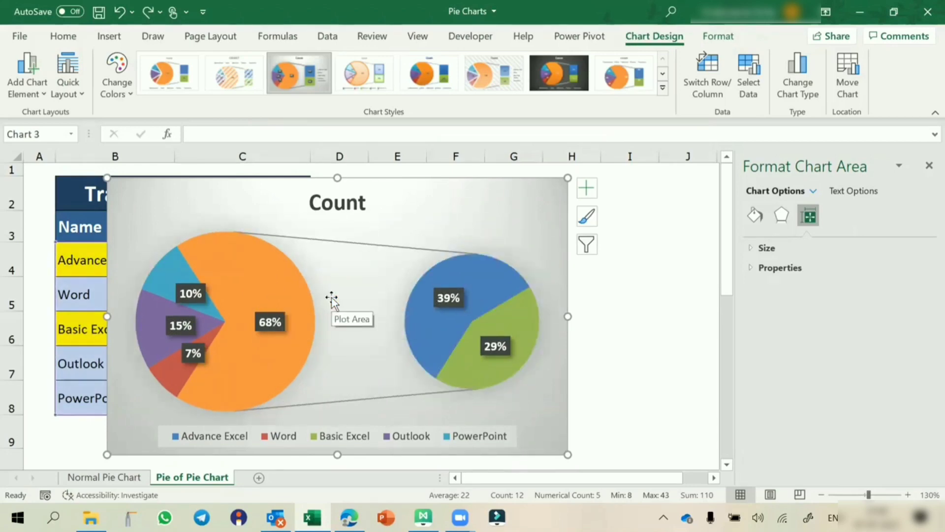